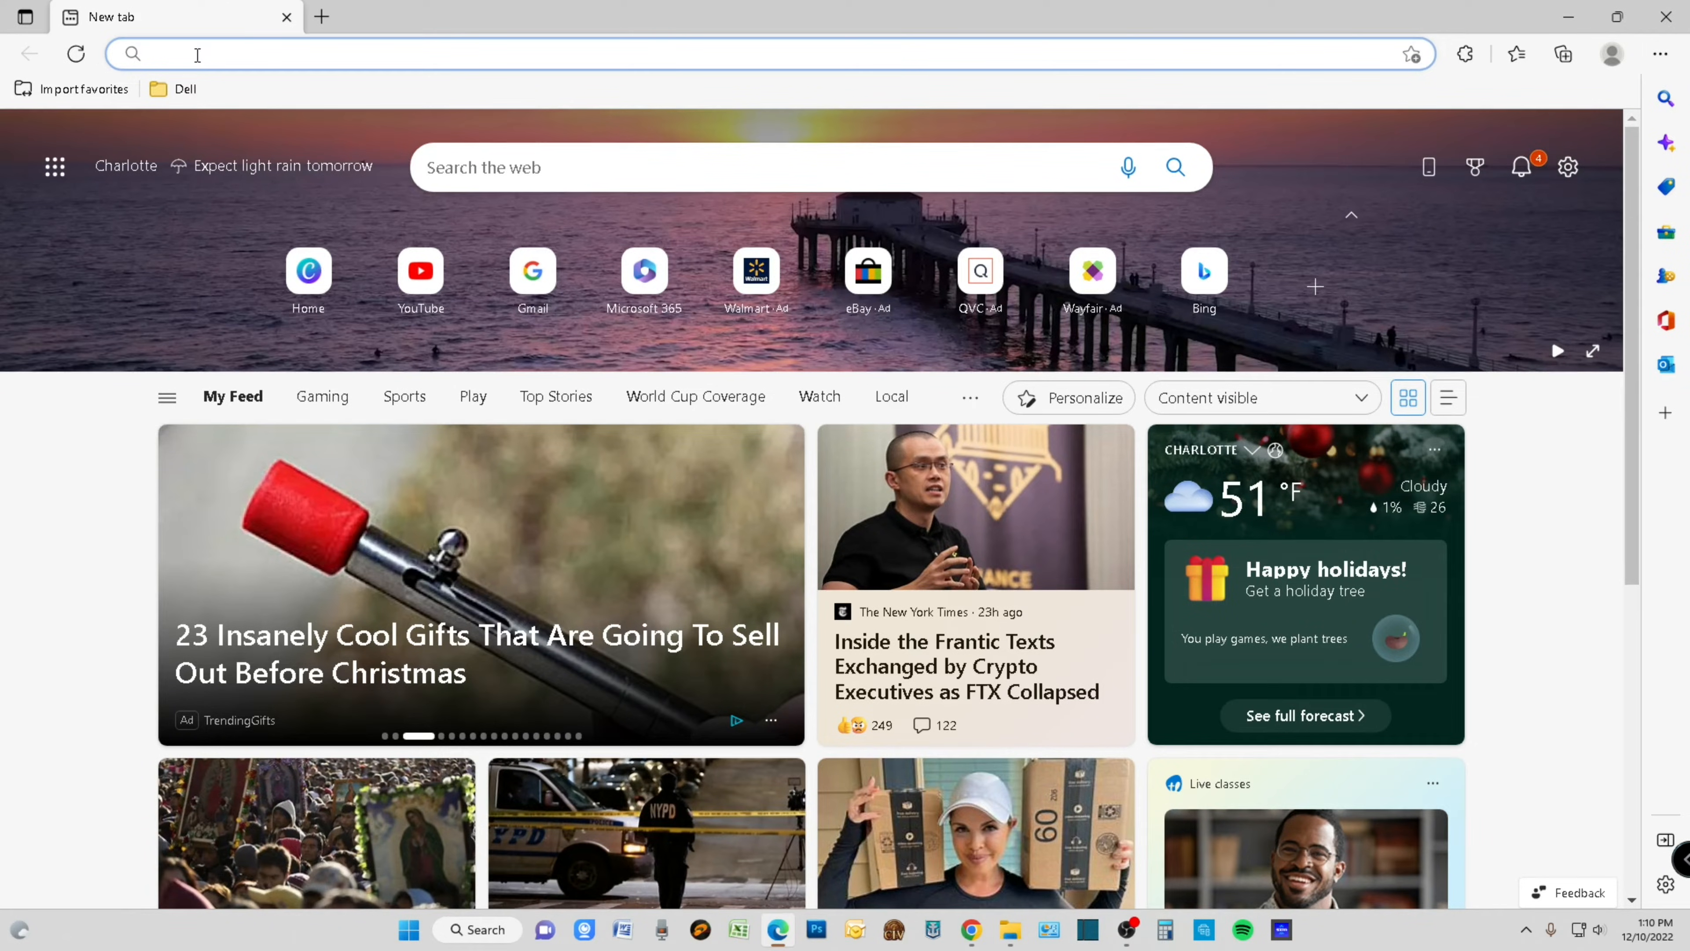
pyautogui.write('ww')
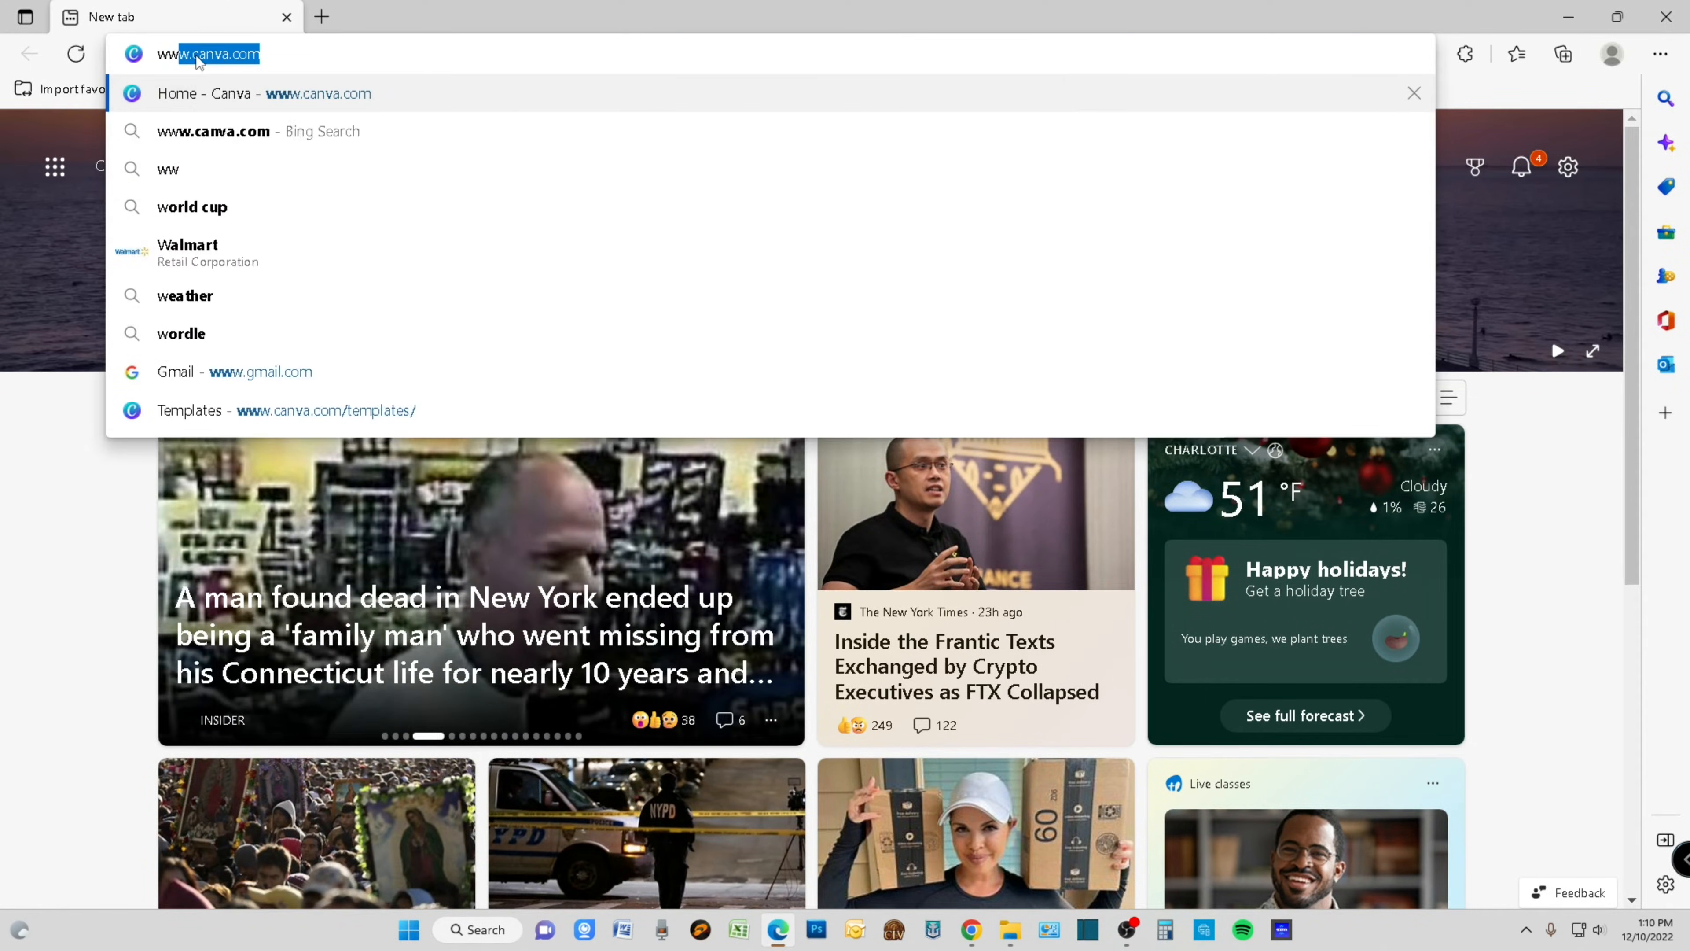
pyautogui.write('w.can')
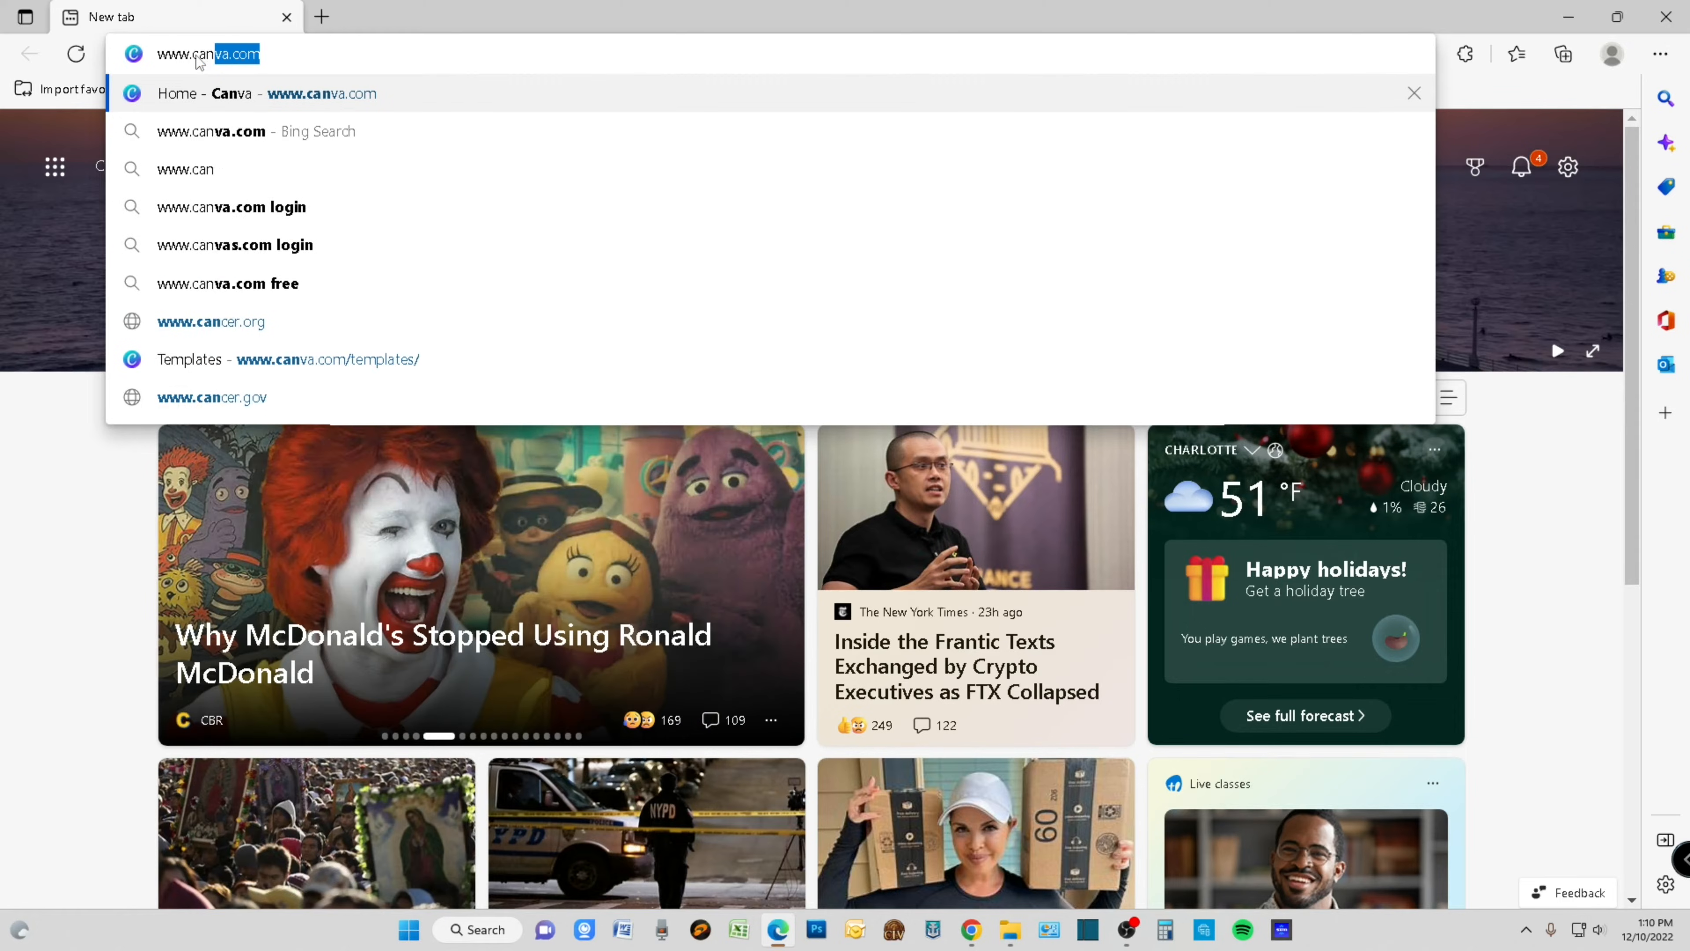
pyautogui.write('va.com')
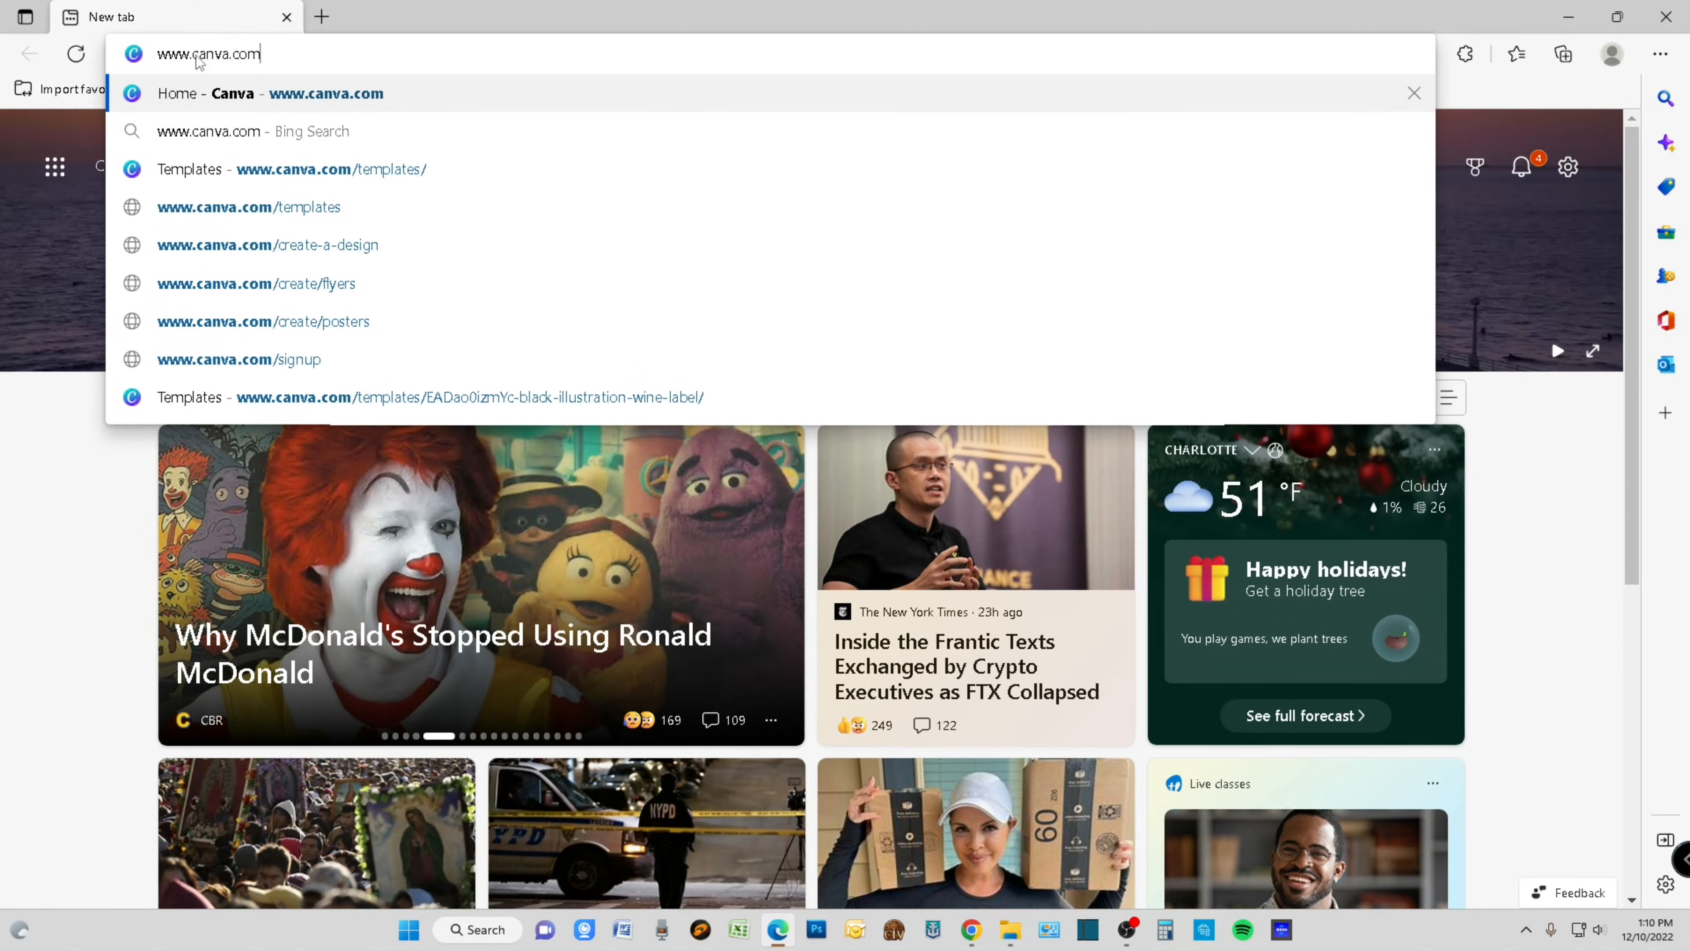
pyautogui.press('Return')
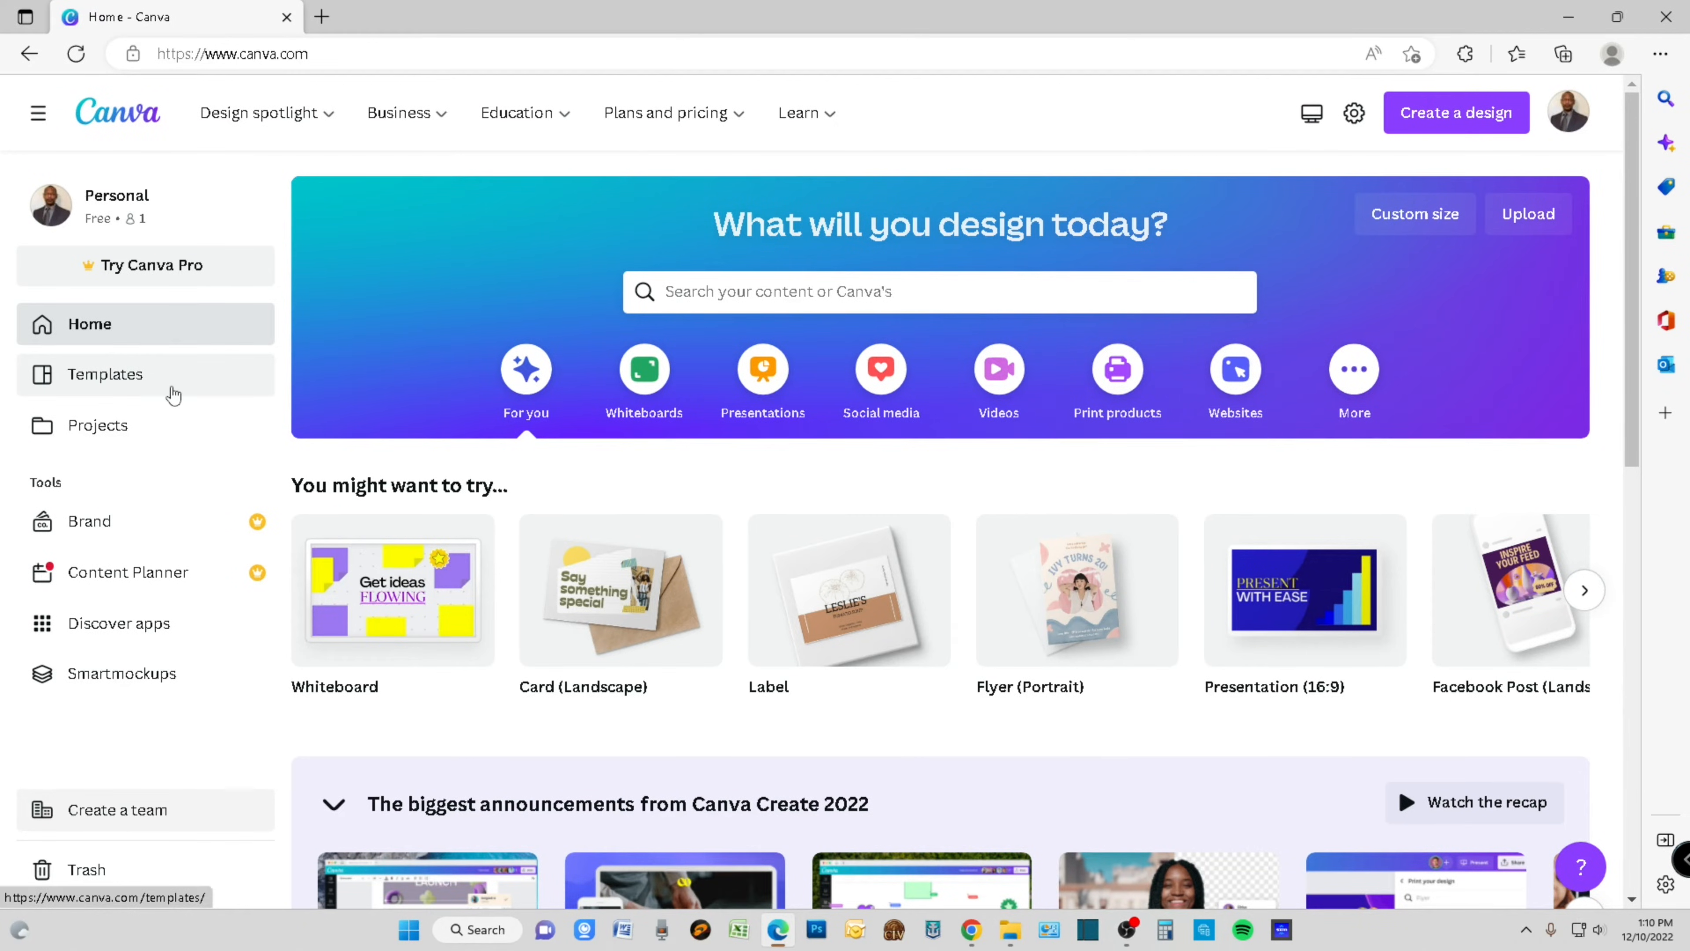
# - Search Canva's templates for "wine labels"
pyautogui.click(105, 376)
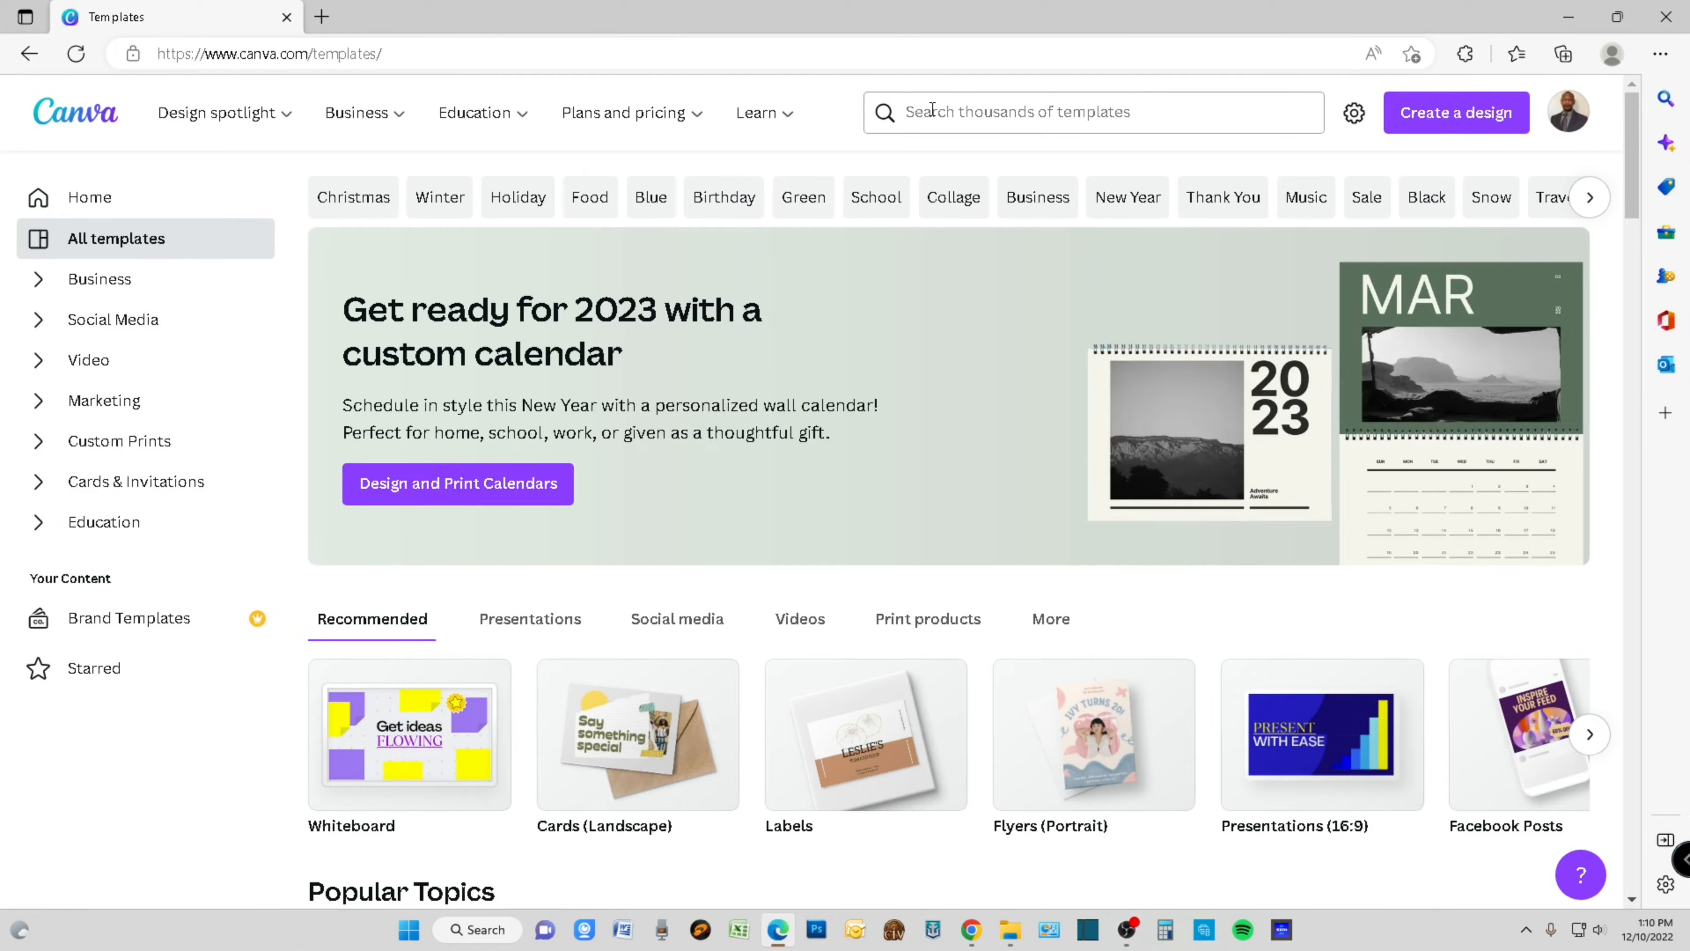
pyautogui.click(951, 117)
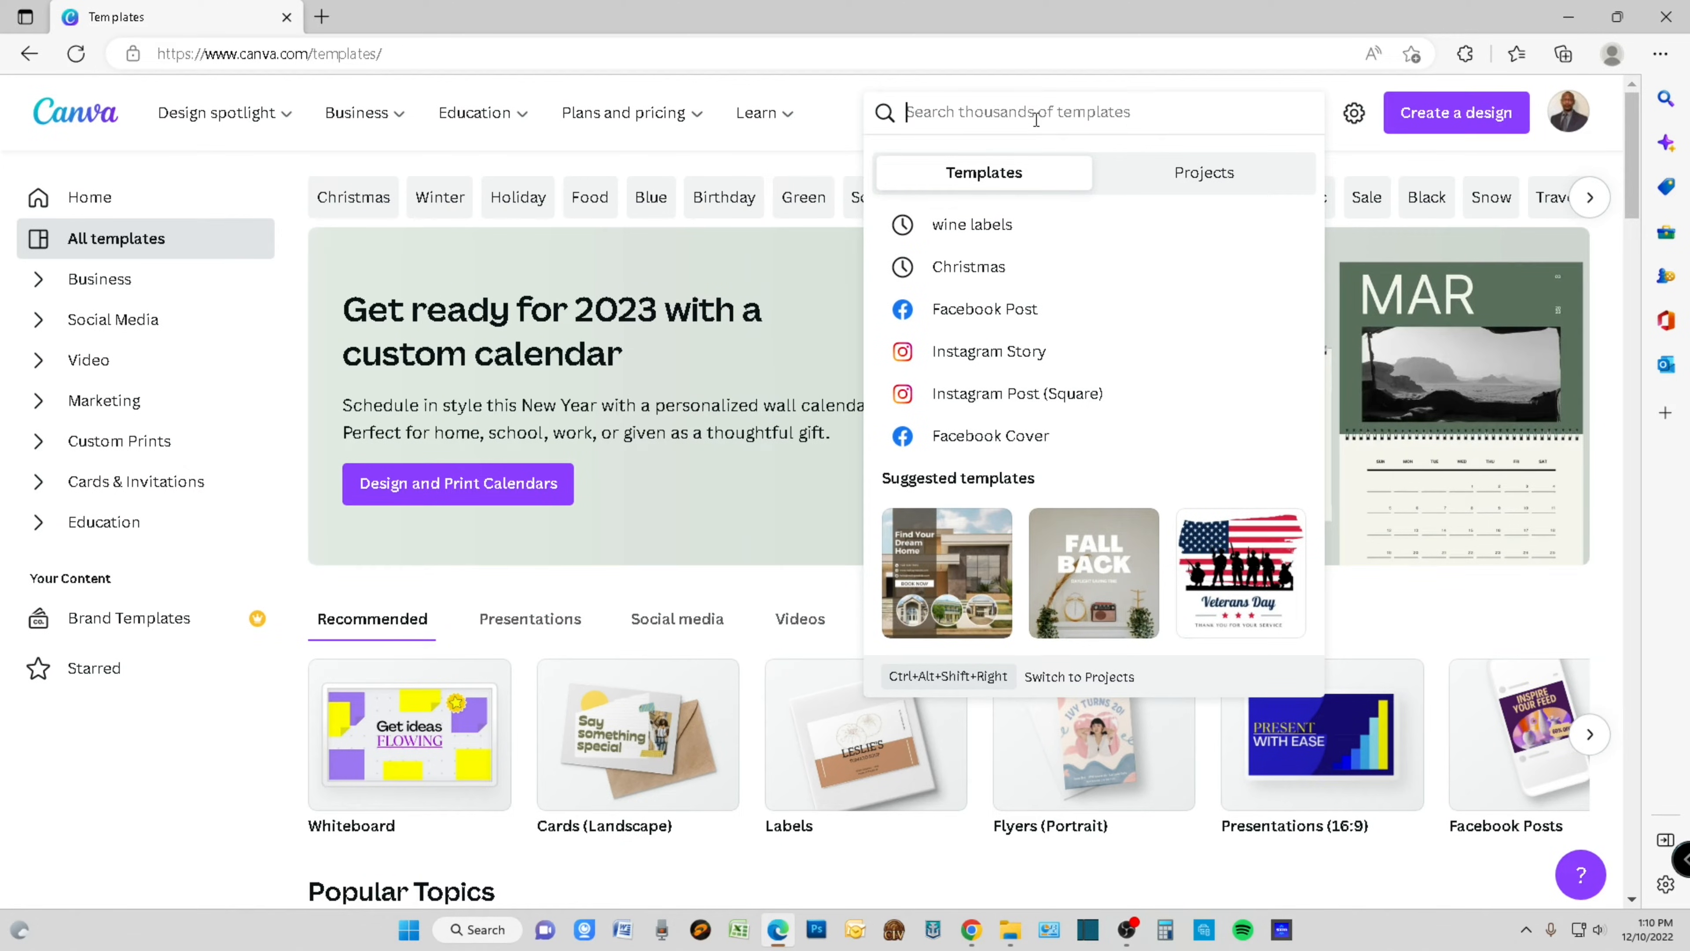
pyautogui.write('wine')
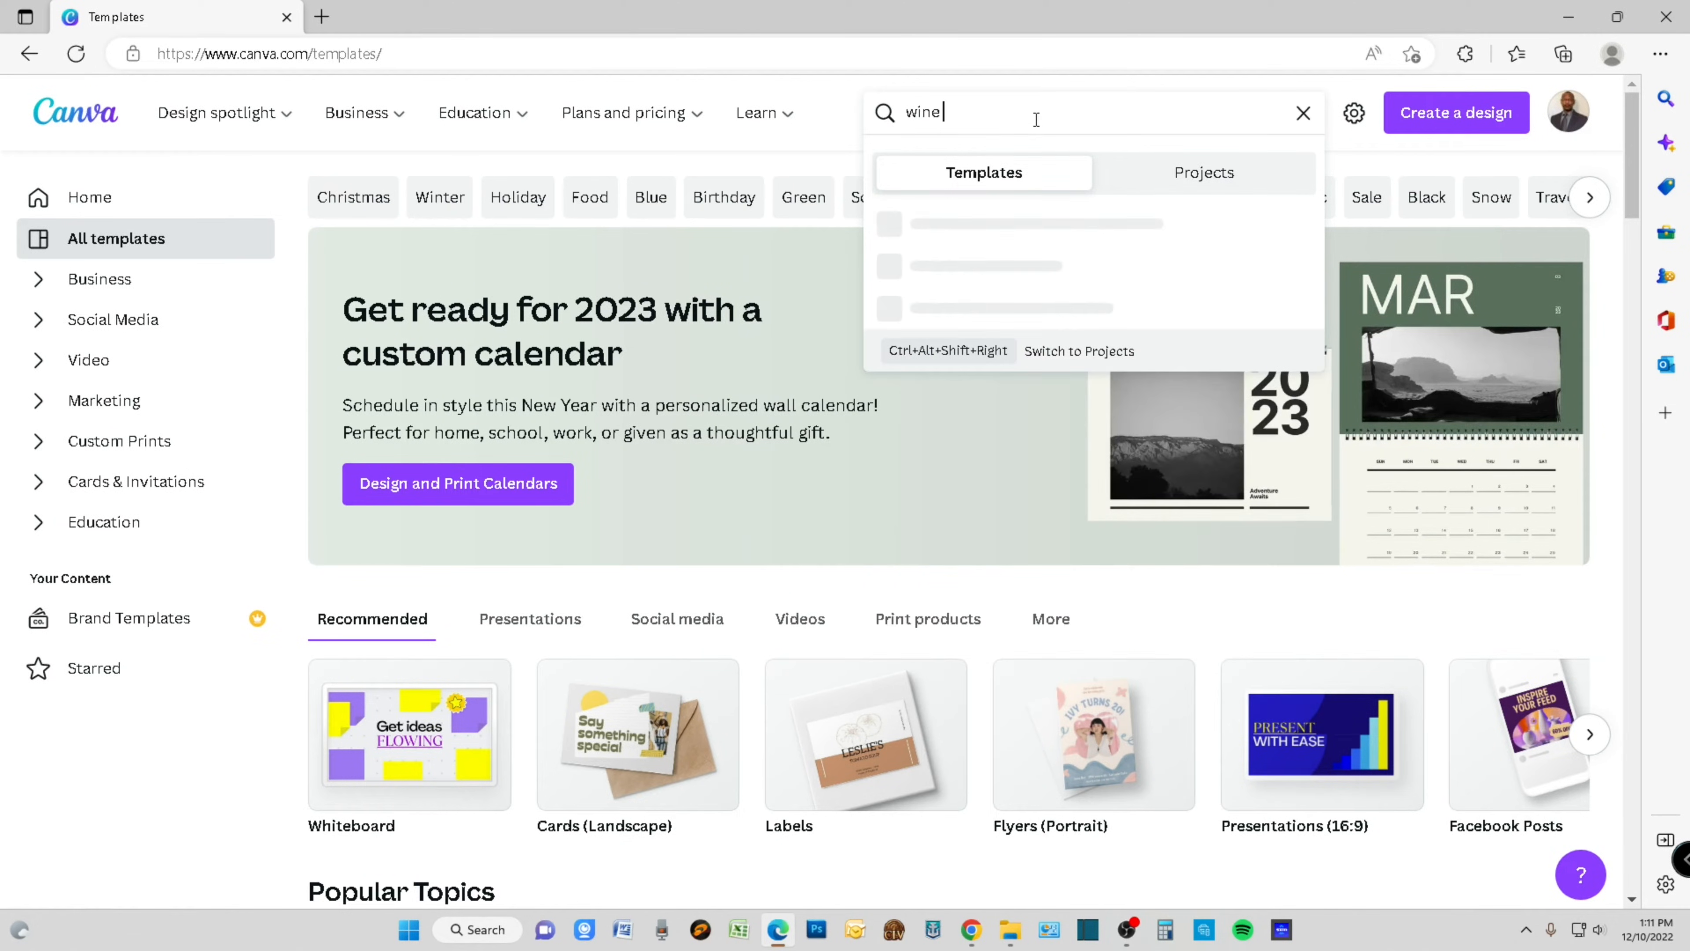
pyautogui.write(' labels')
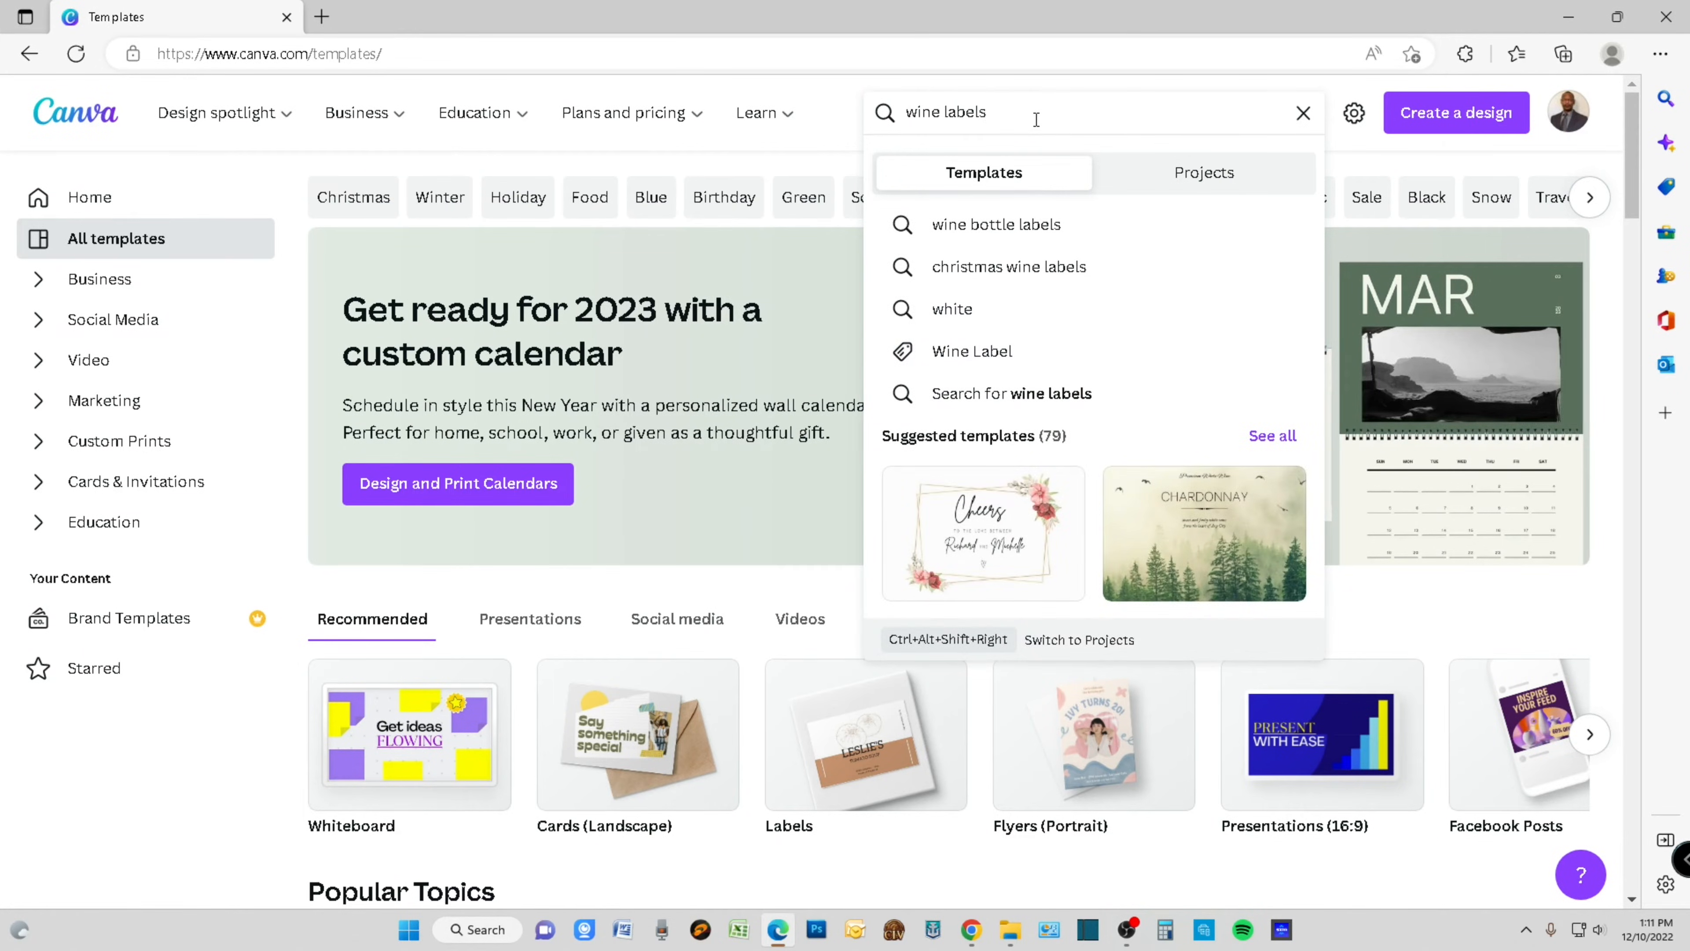
pyautogui.press('Return')
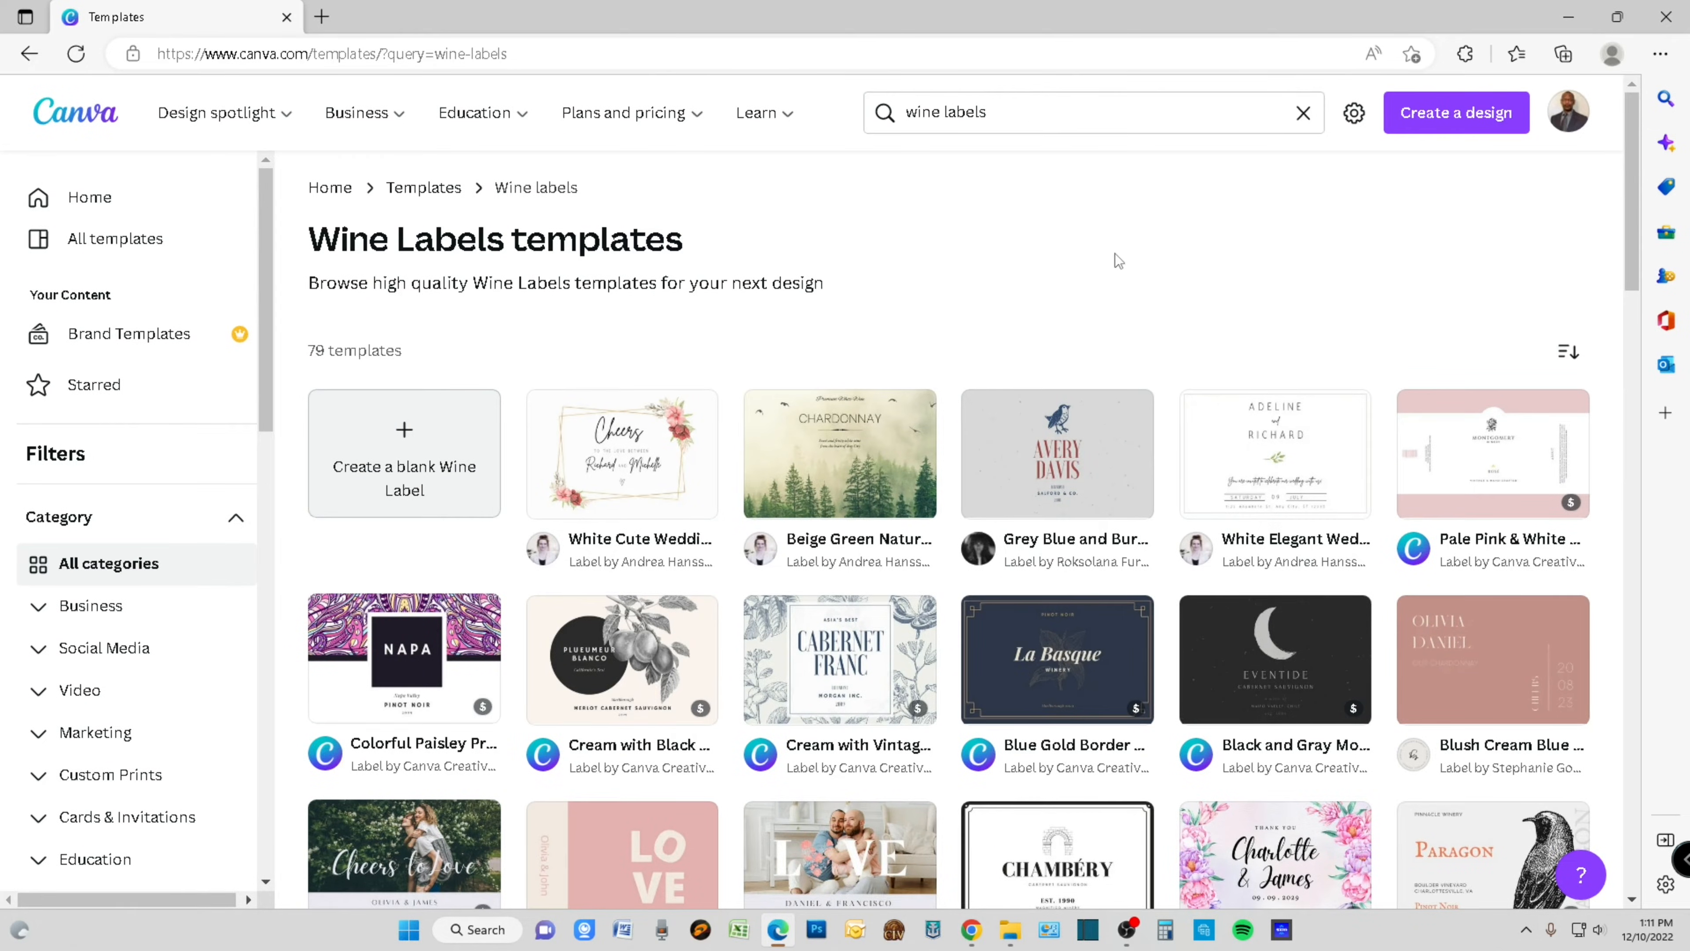
# - Browse the wine label results and open the Black Illustration Wine Label template with the Chambéry title
pyautogui.scroll(-3, 1191, 303)
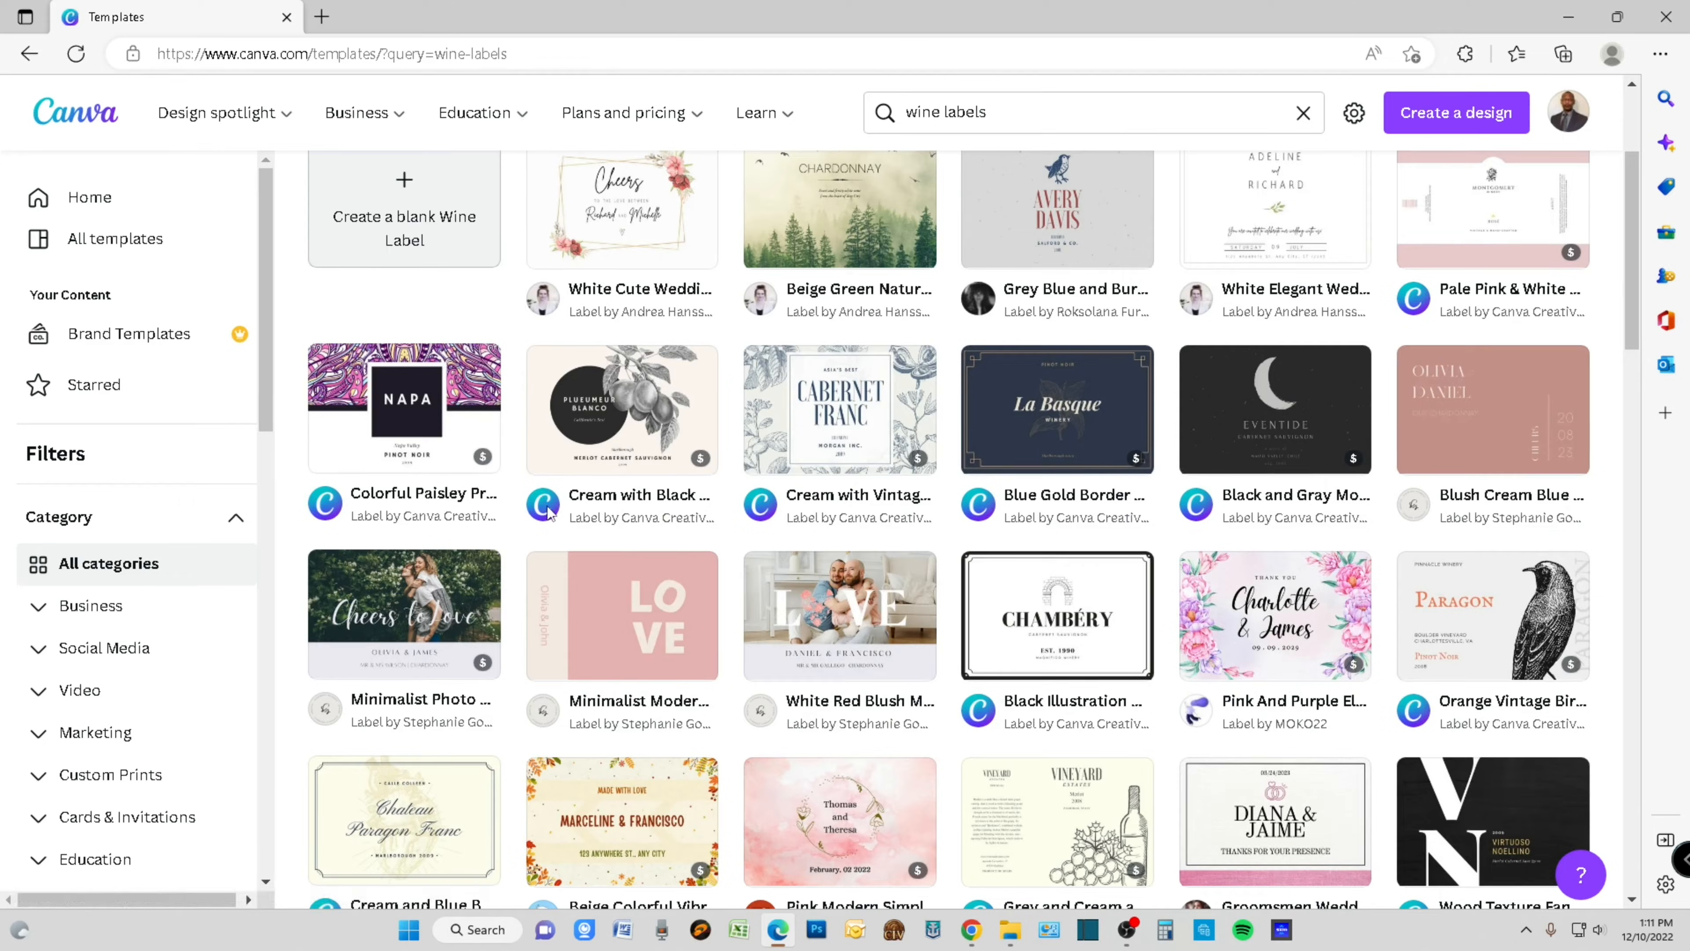
pyautogui.scroll(-5, 1146, 520)
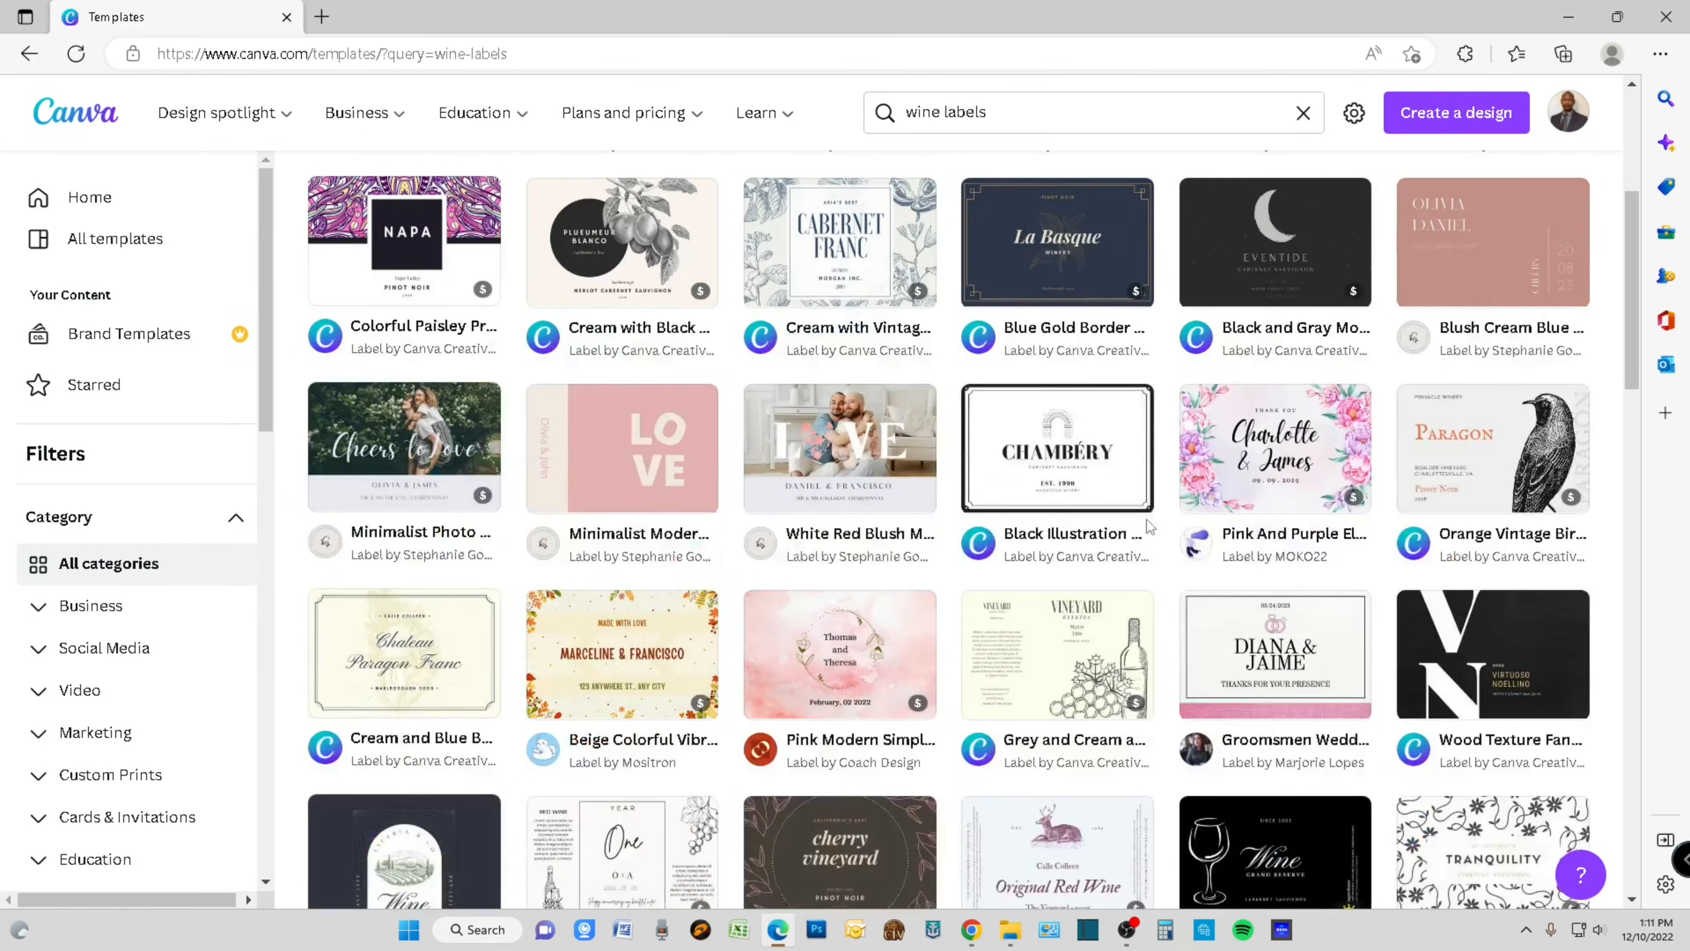
pyautogui.scroll(-10, 1151, 534)
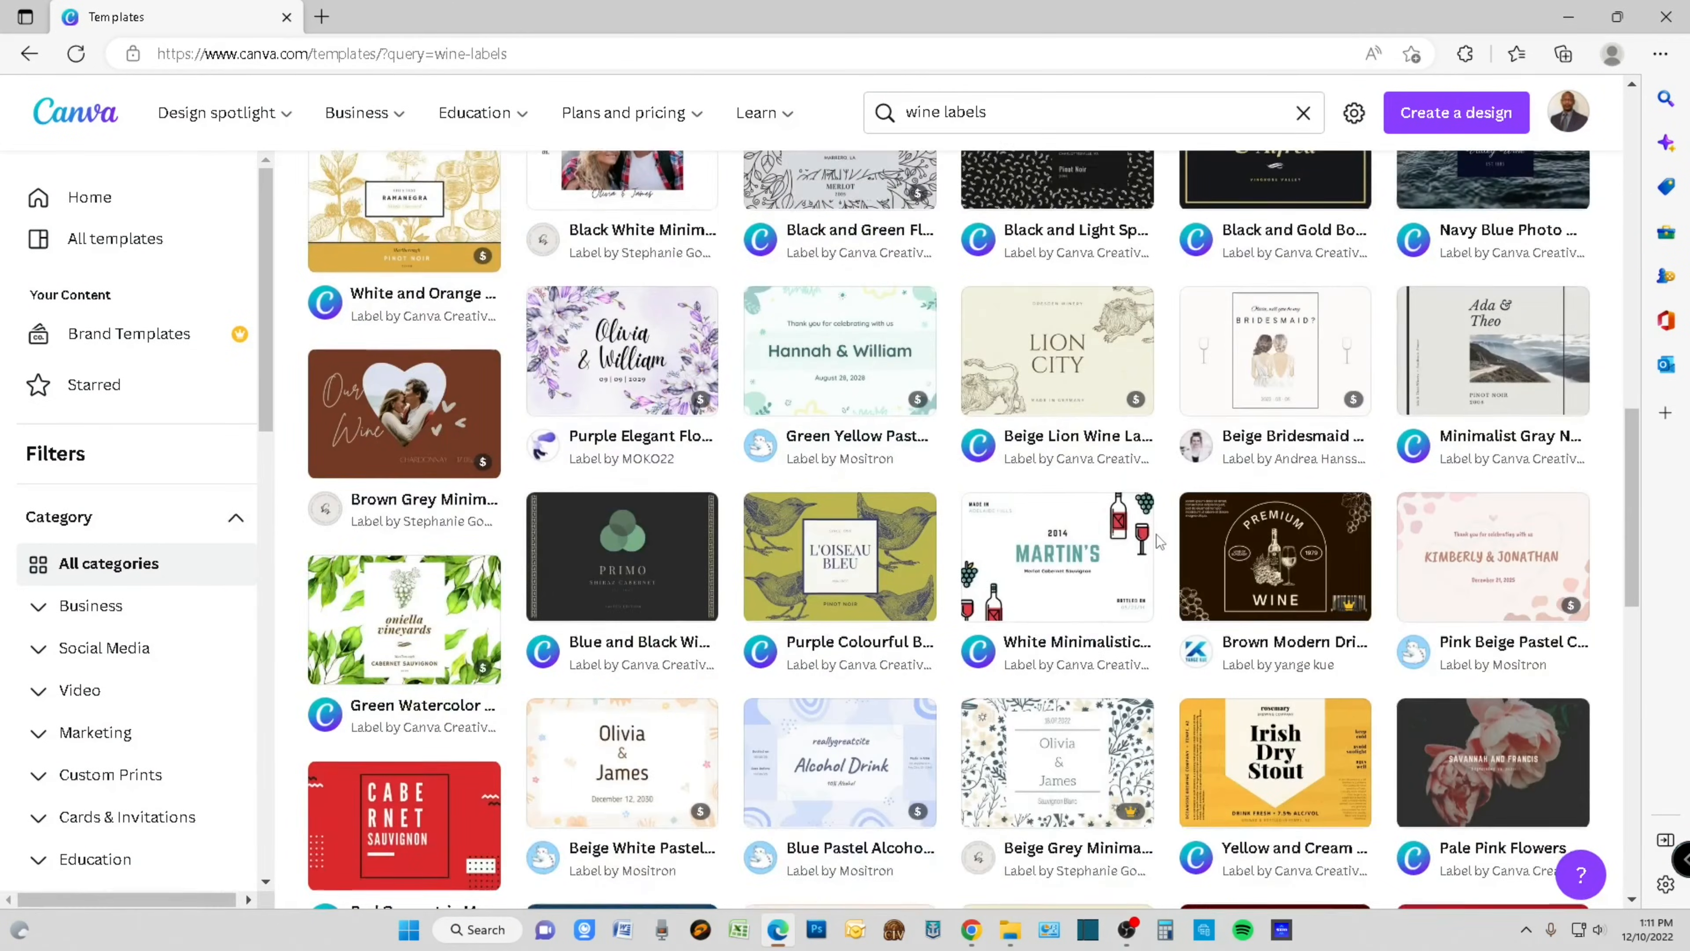
pyautogui.scroll(-8, 1161, 543)
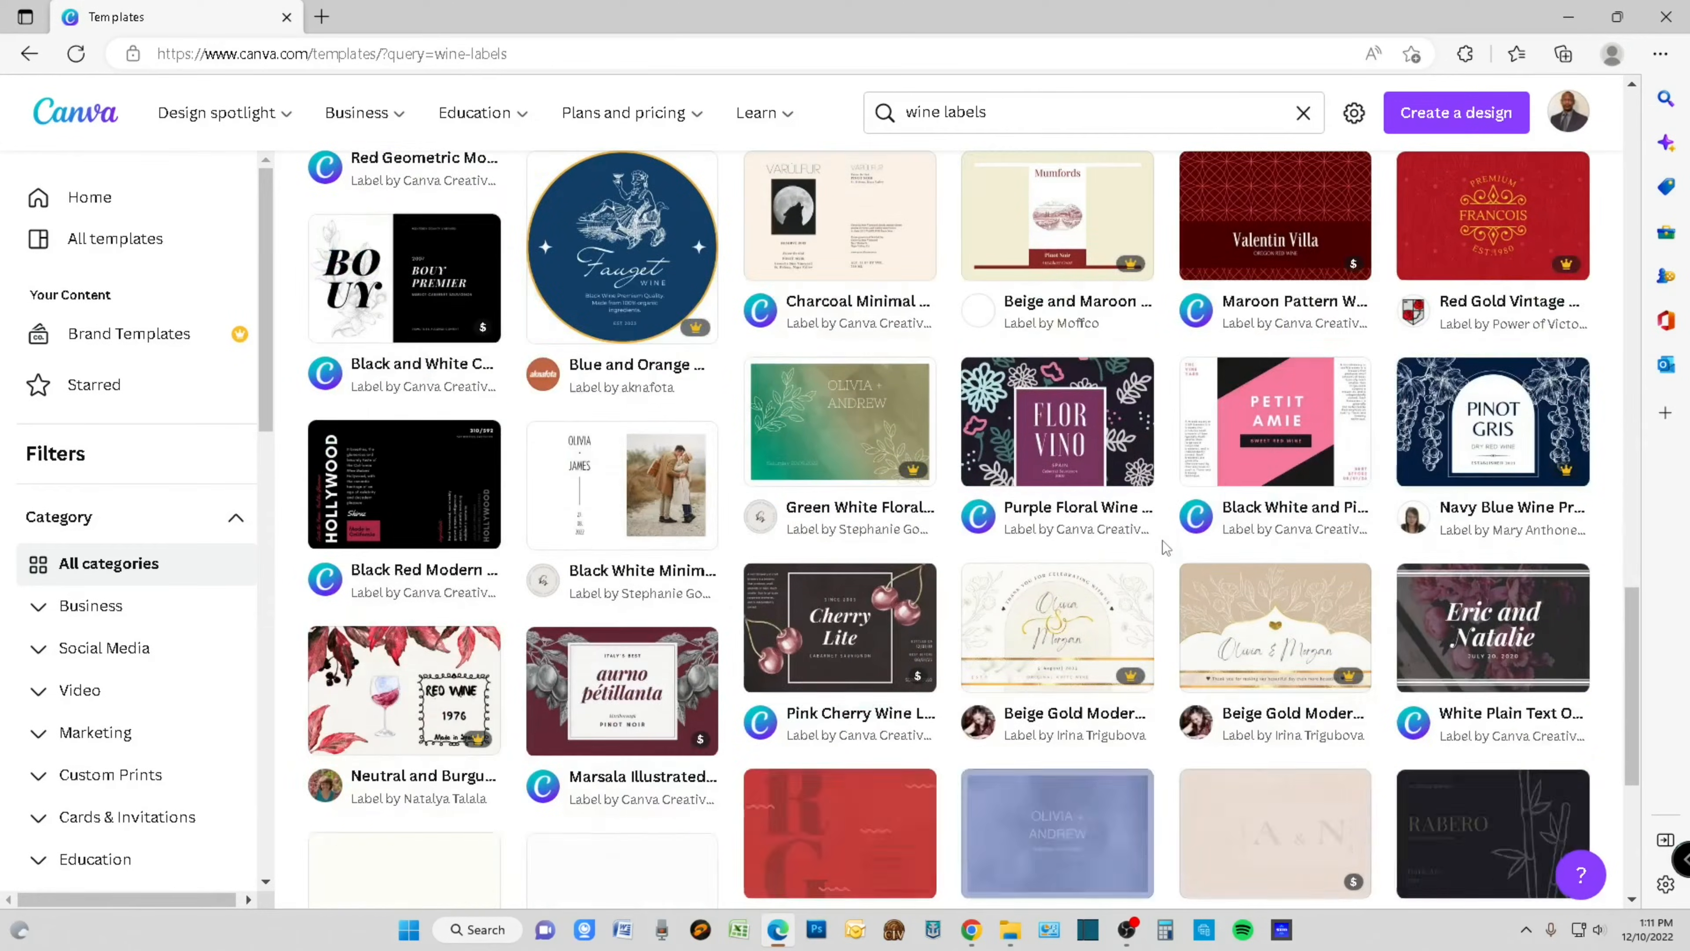
pyautogui.scroll(-6, 1162, 541)
pyautogui.scroll(12, 1166, 547)
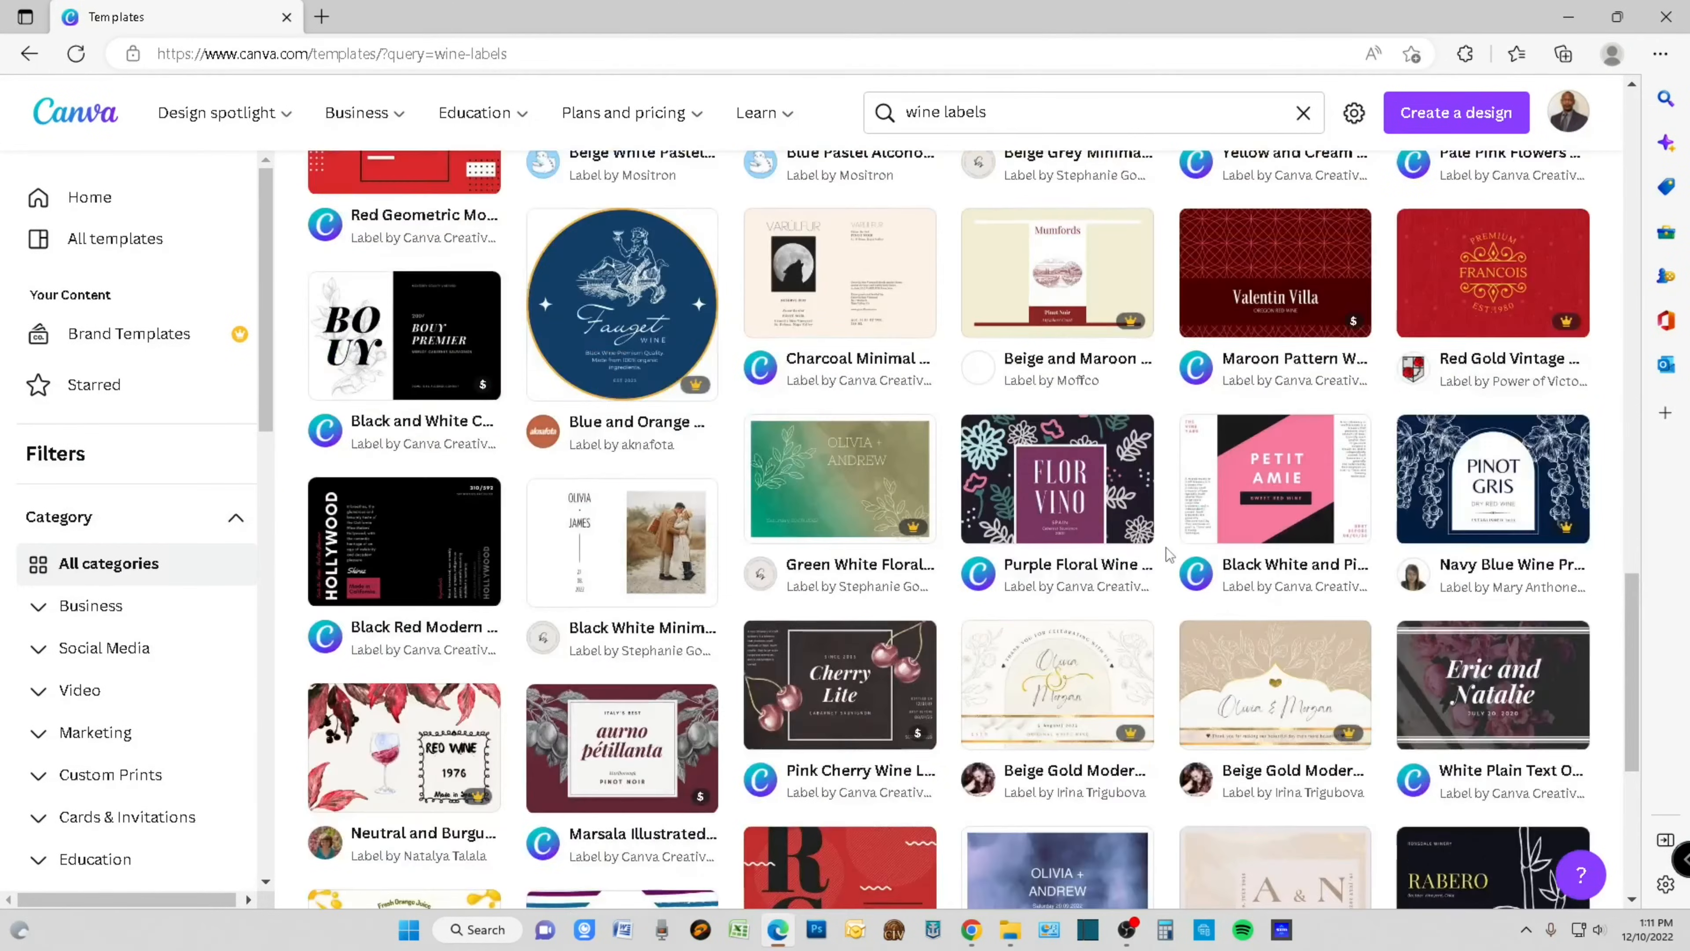
pyautogui.scroll(15, 1166, 547)
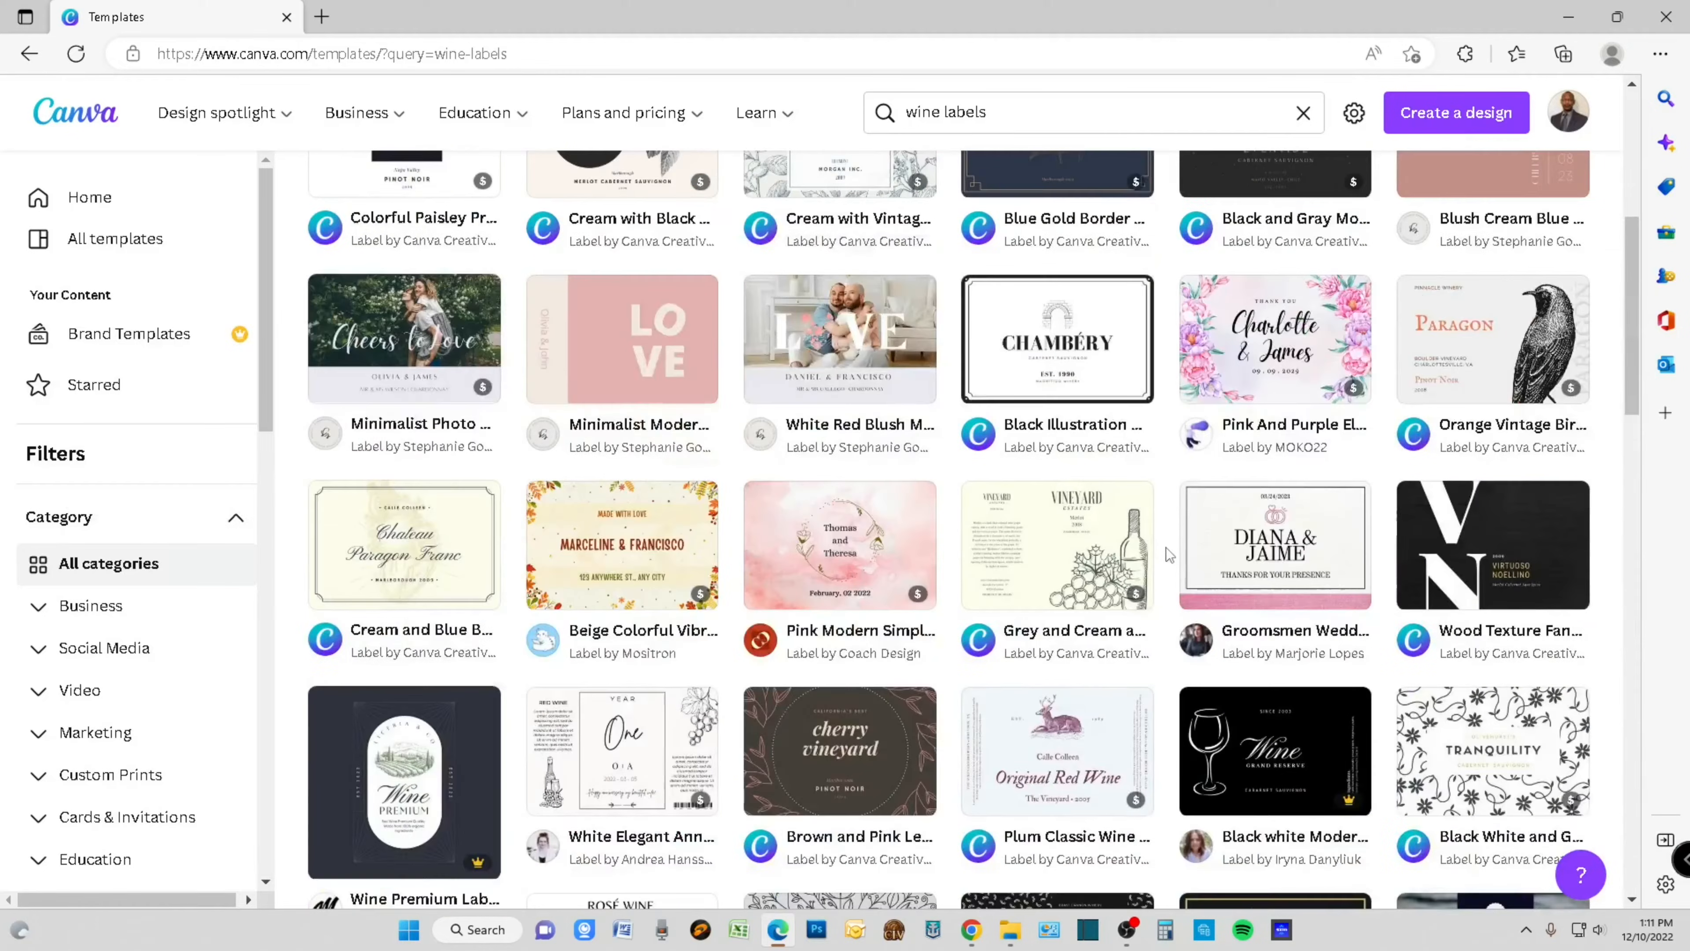
pyautogui.scroll(1, 1165, 547)
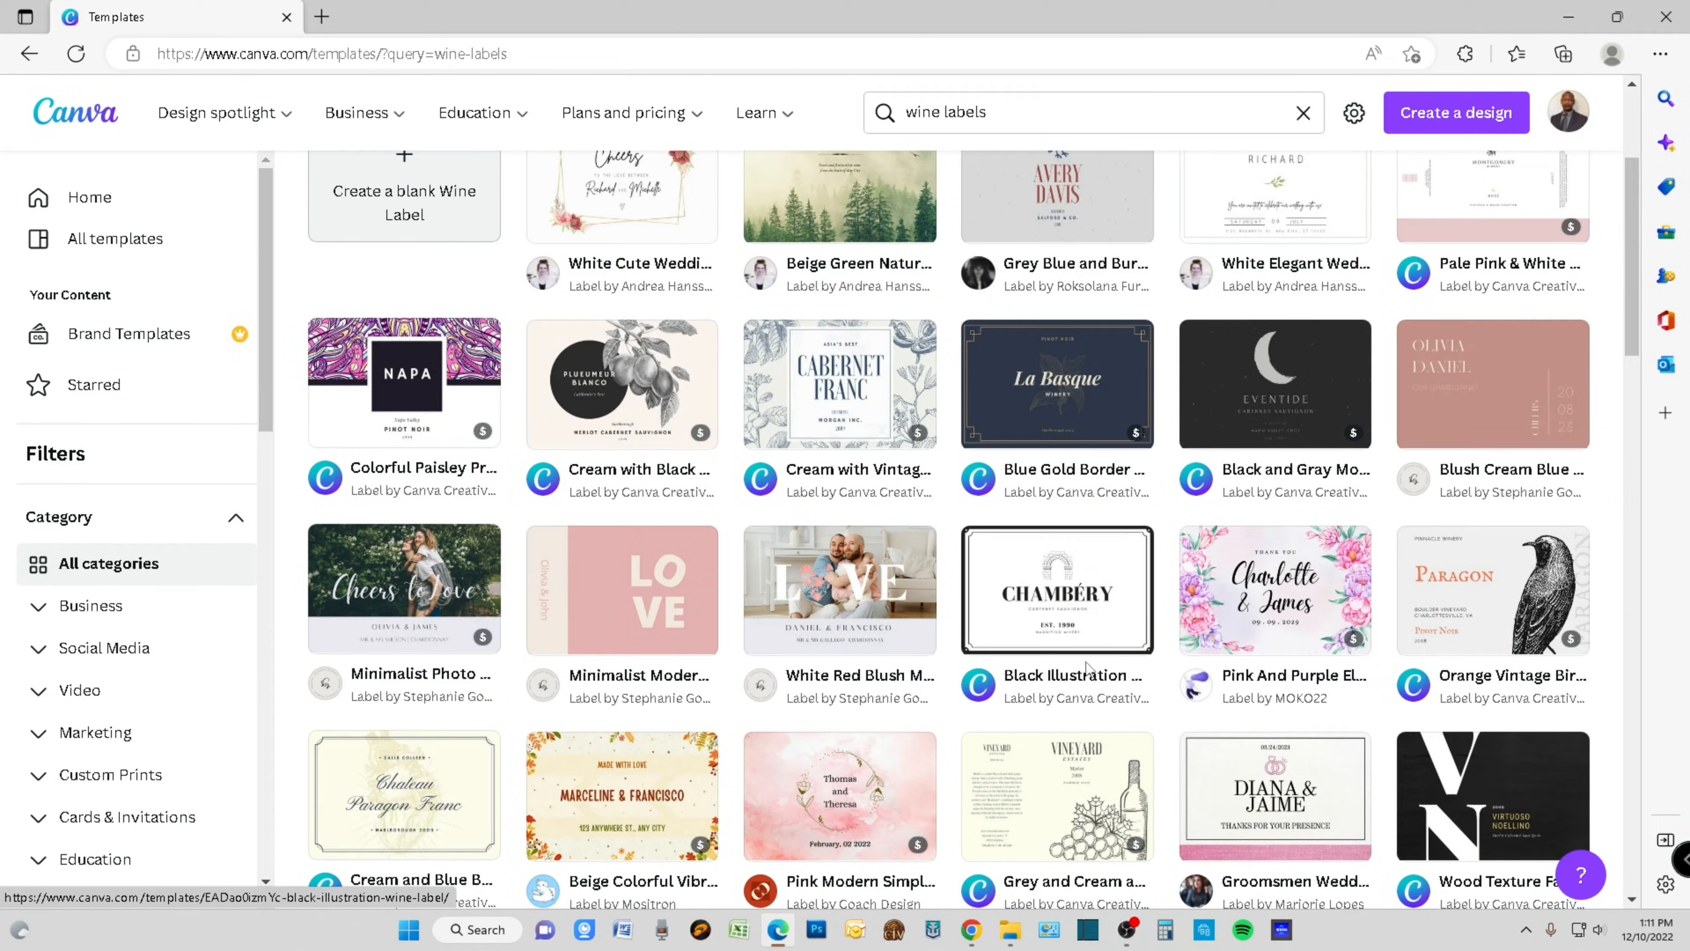
pyautogui.click(1097, 614)
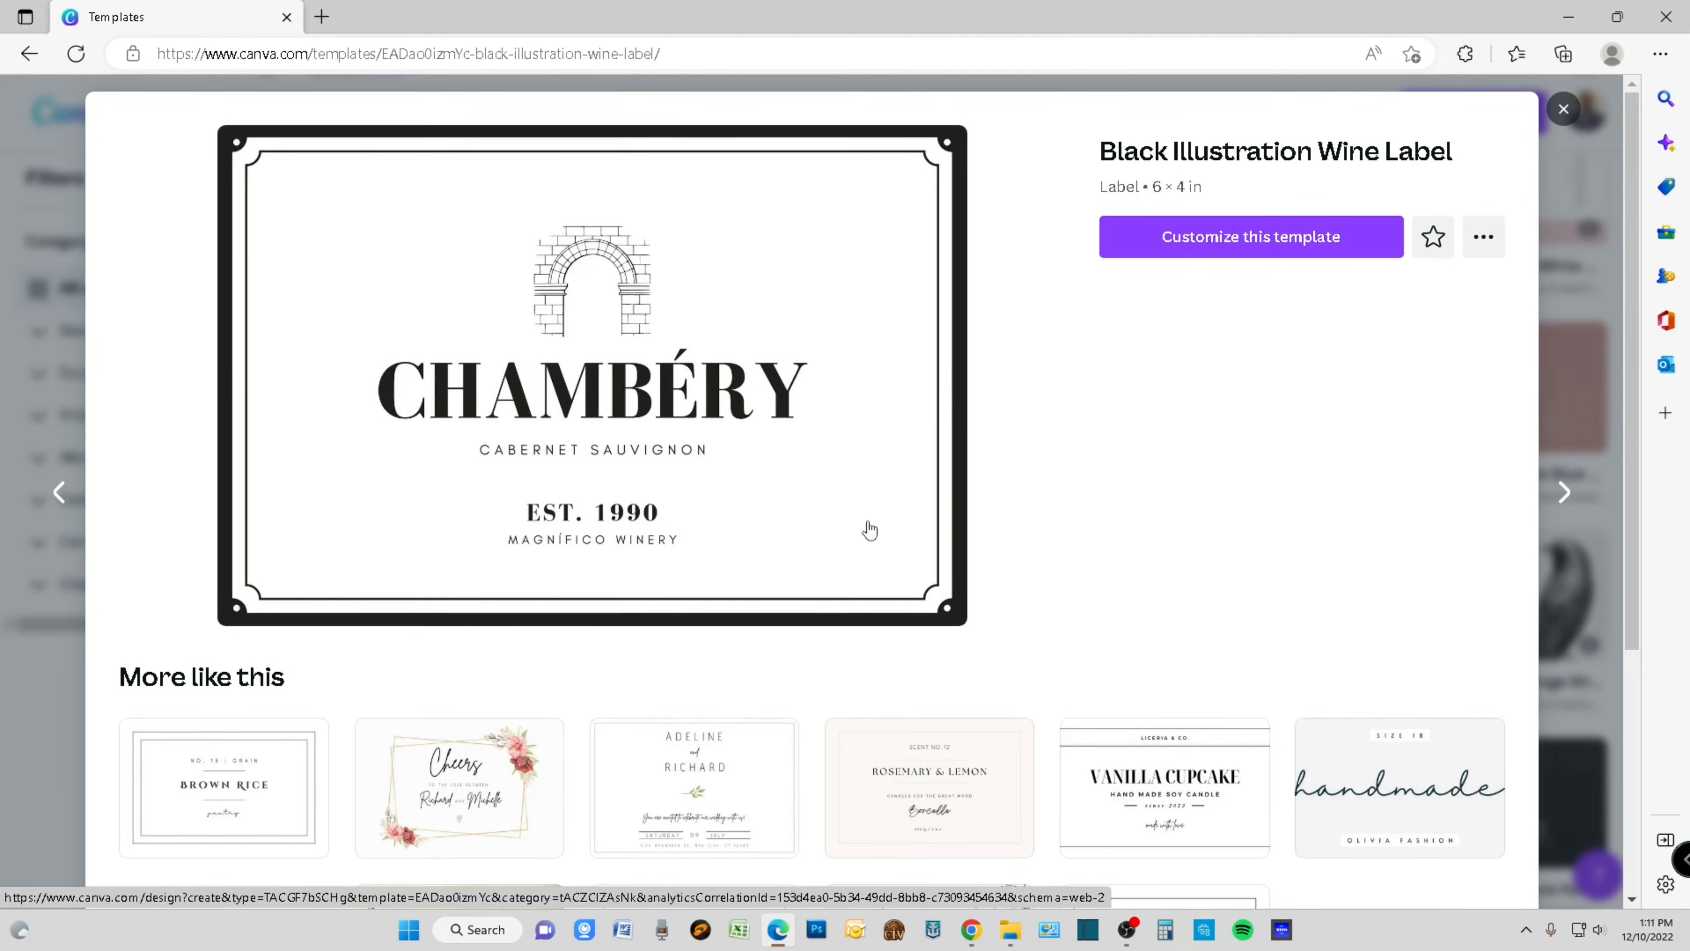
# - Look over the similar templates and start customizing the Black Illustration Wine Label template
pyautogui.scroll(-1, 1118, 490)
pyautogui.scroll(-1, 939, 540)
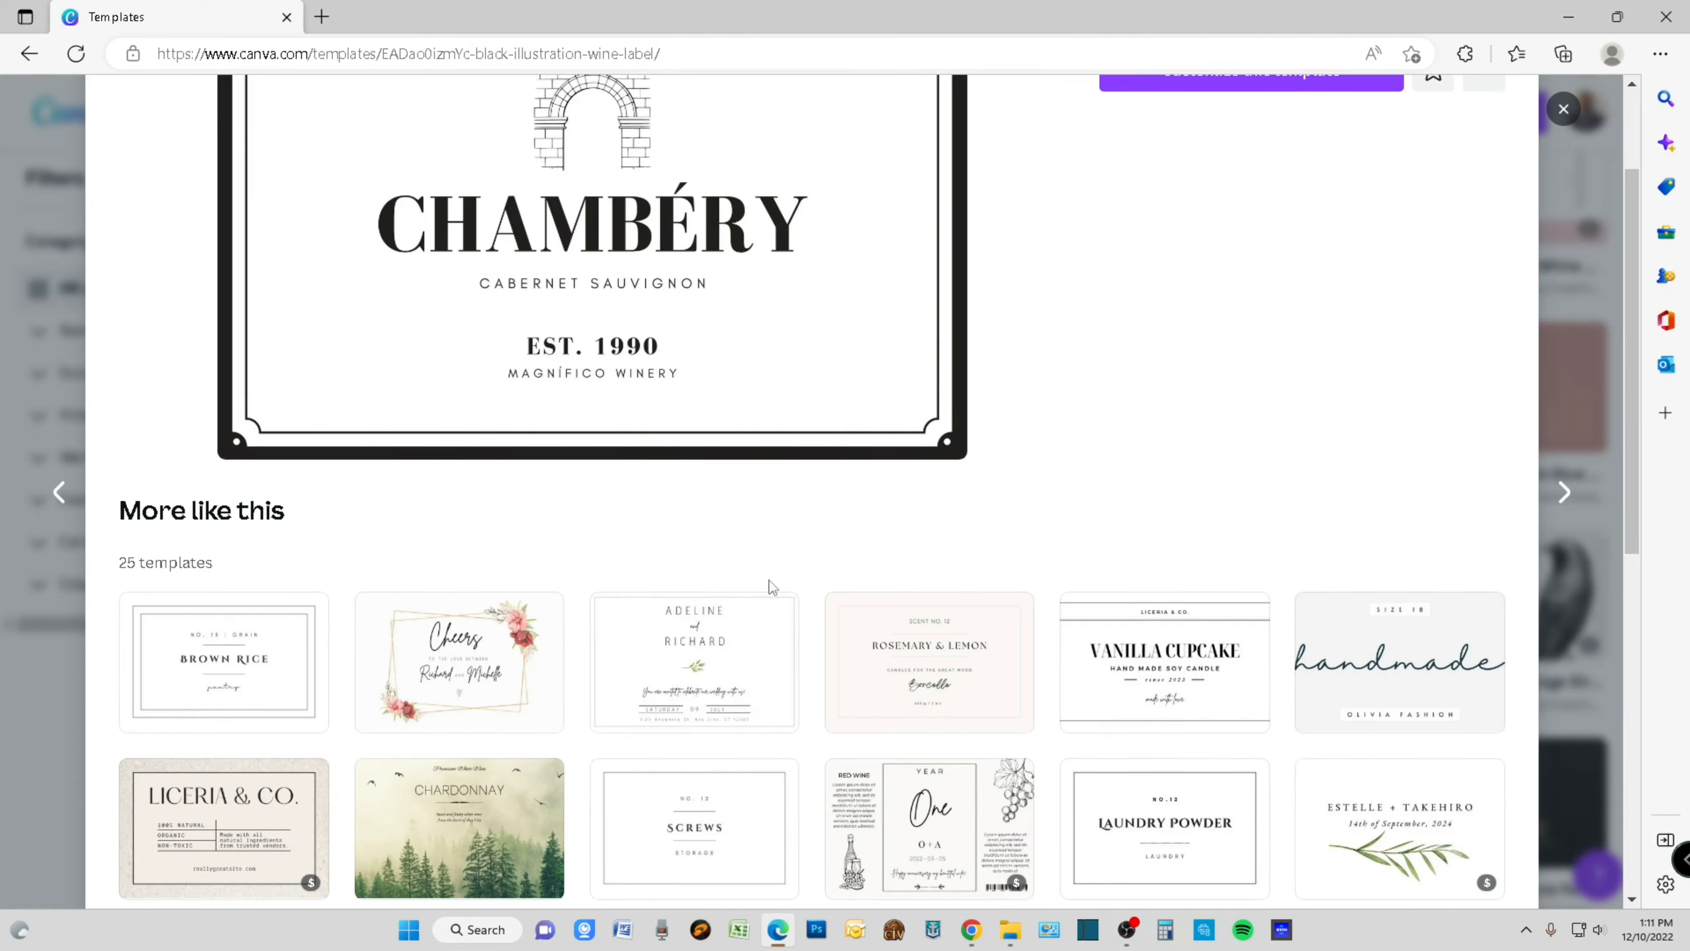
pyautogui.scroll(-4, 432, 479)
pyautogui.scroll(-2, 397, 618)
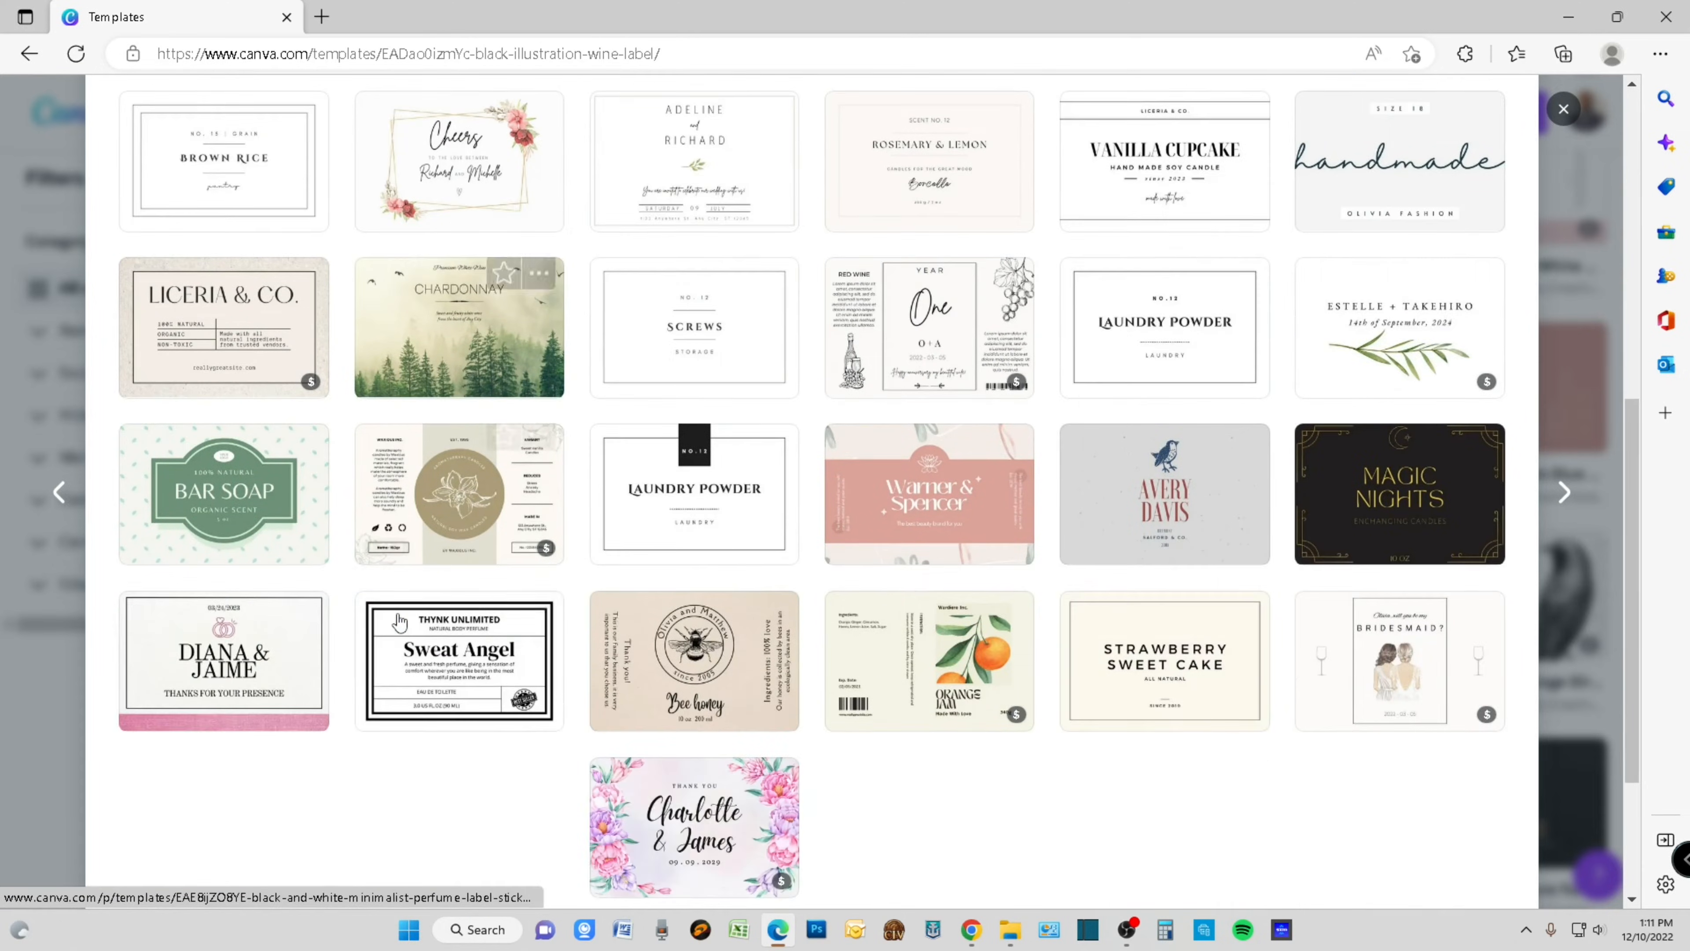
pyautogui.scroll(8, 399, 613)
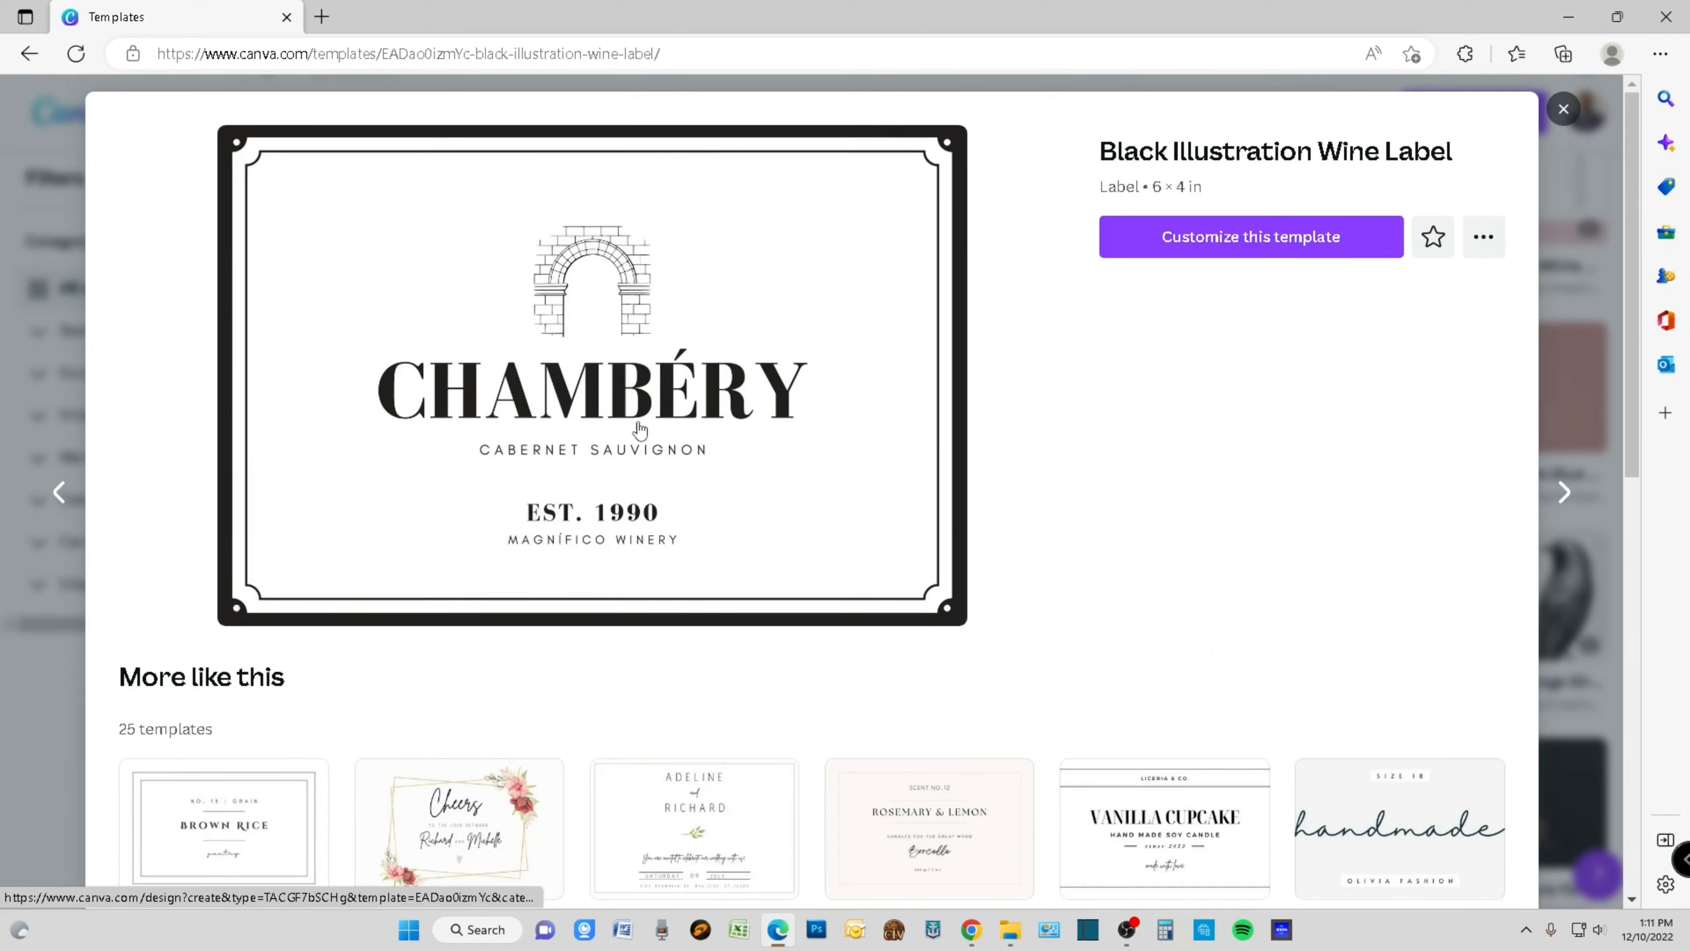
pyautogui.click(1284, 252)
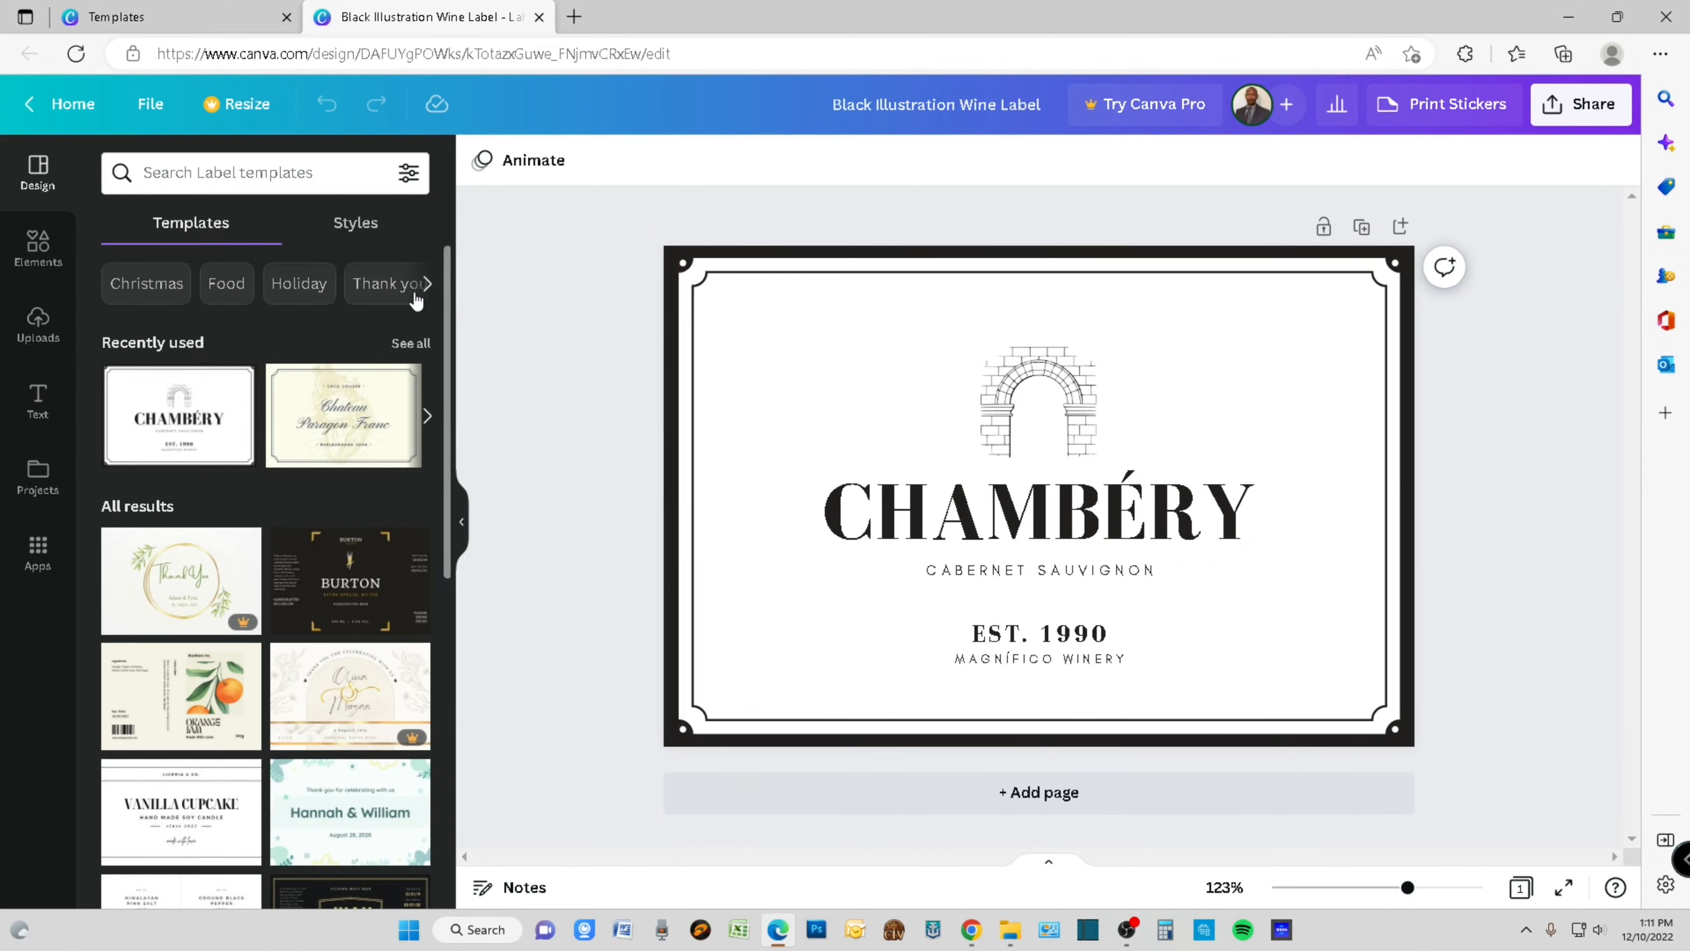
# - Look through the label templates and style options beside the design, and hide them to give the canvas more room
pyautogui.scroll(-2, 285, 464)
pyautogui.scroll(-7, 285, 464)
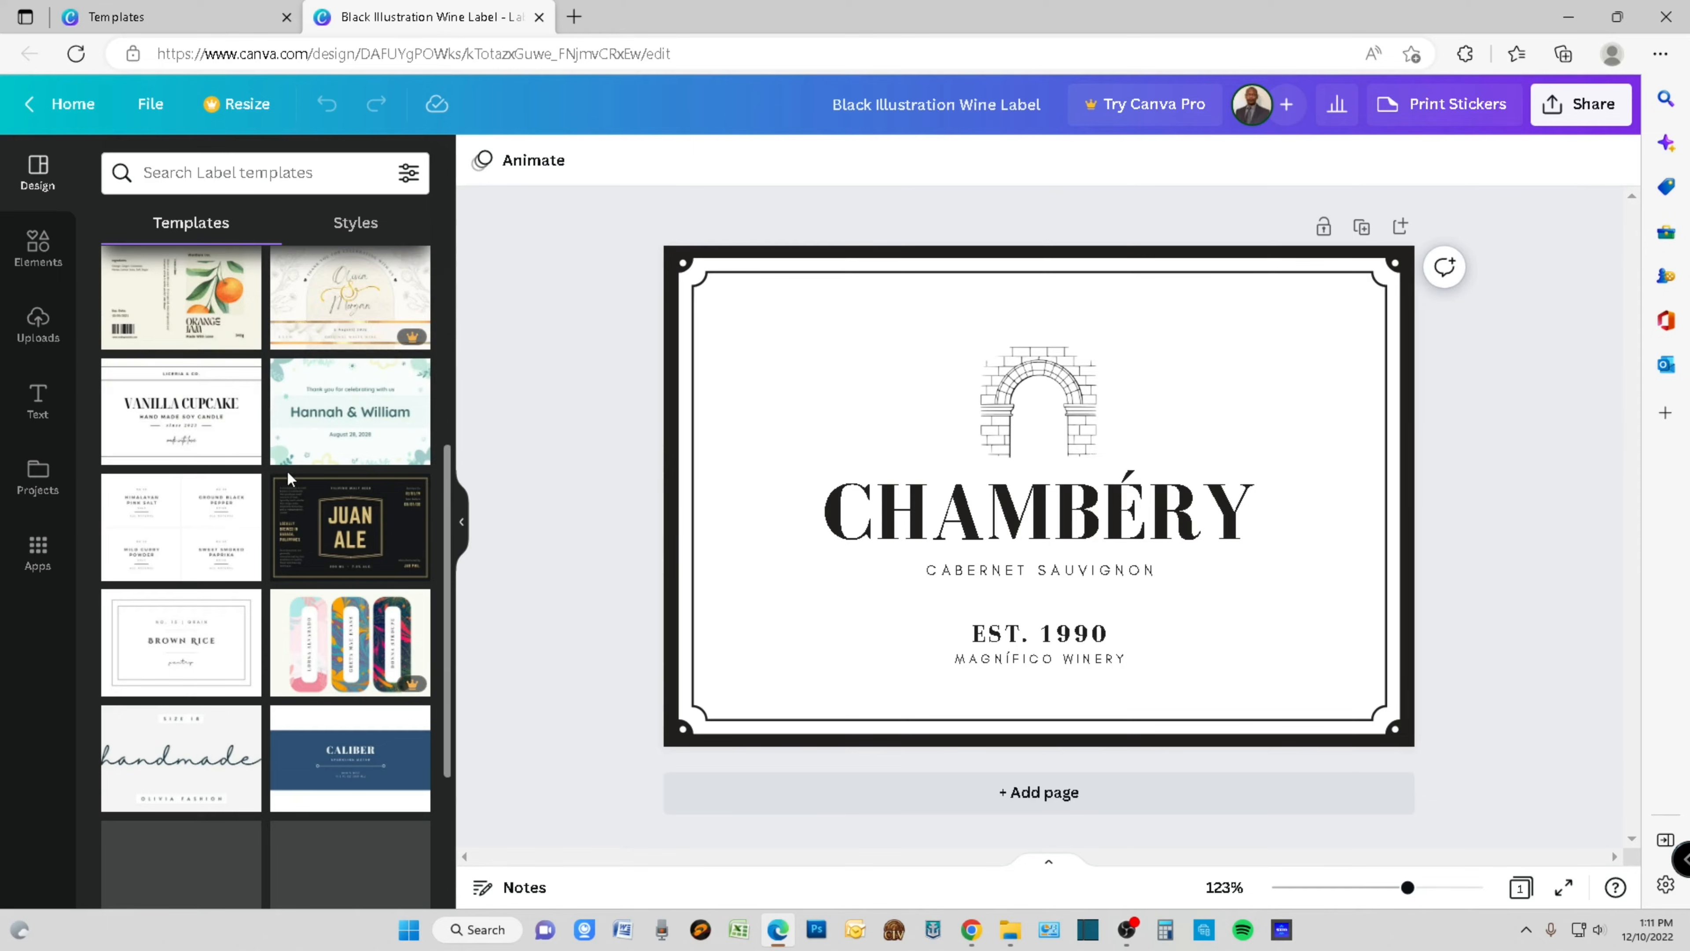
pyautogui.scroll(9, 292, 484)
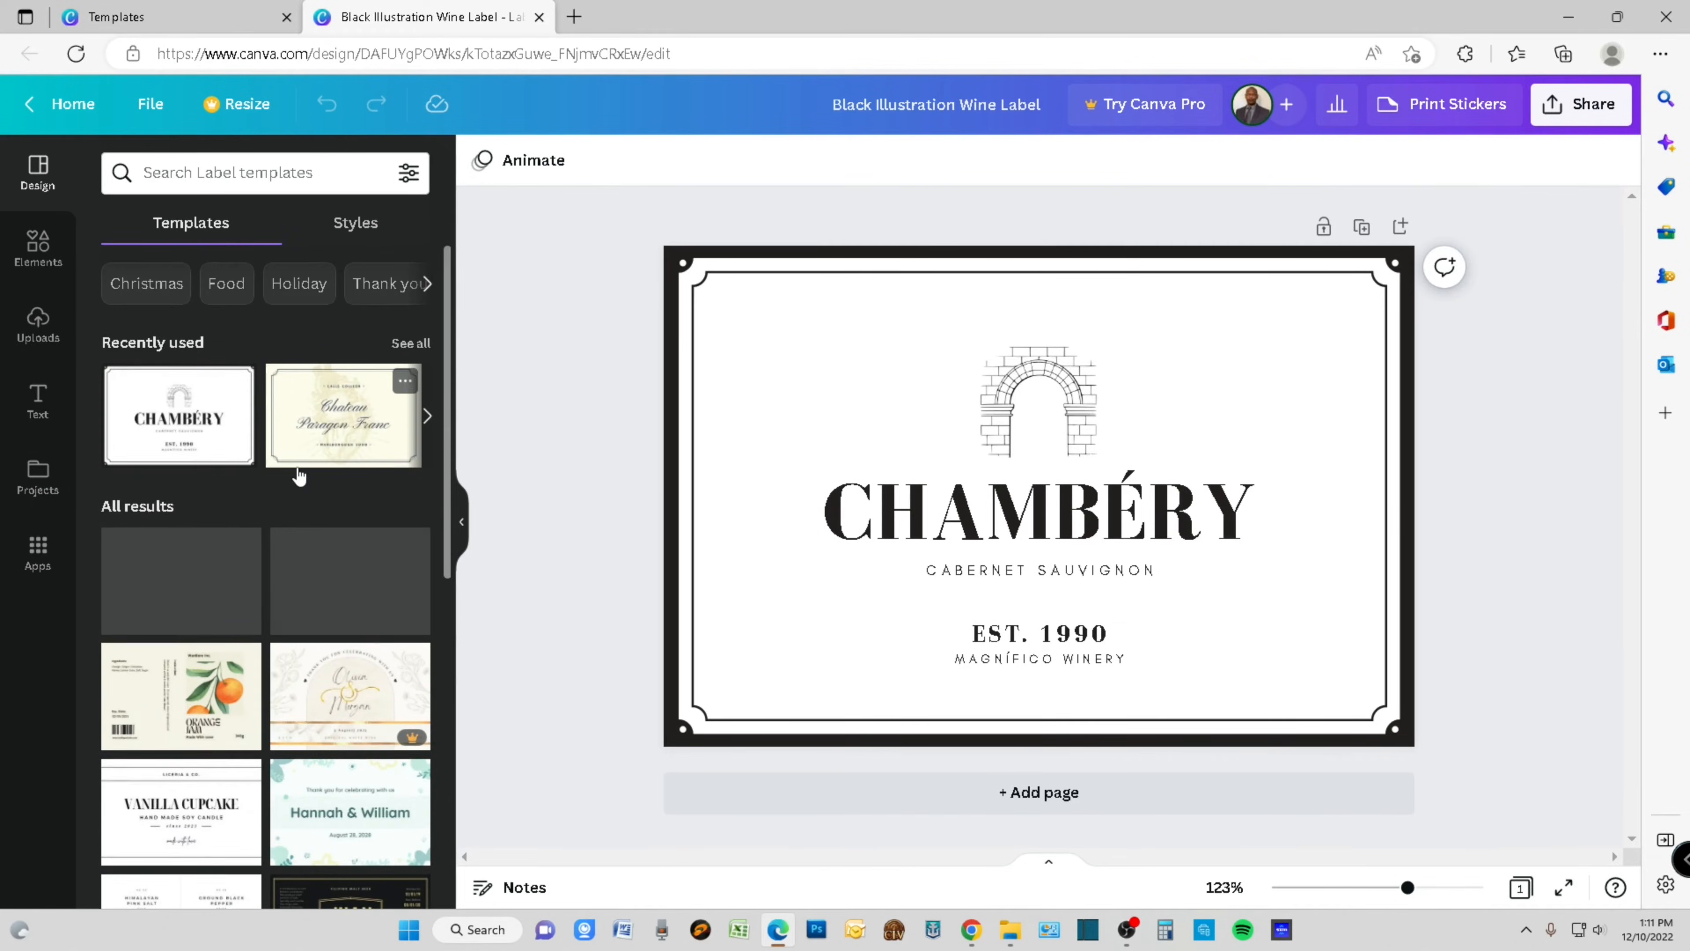
pyautogui.click(358, 227)
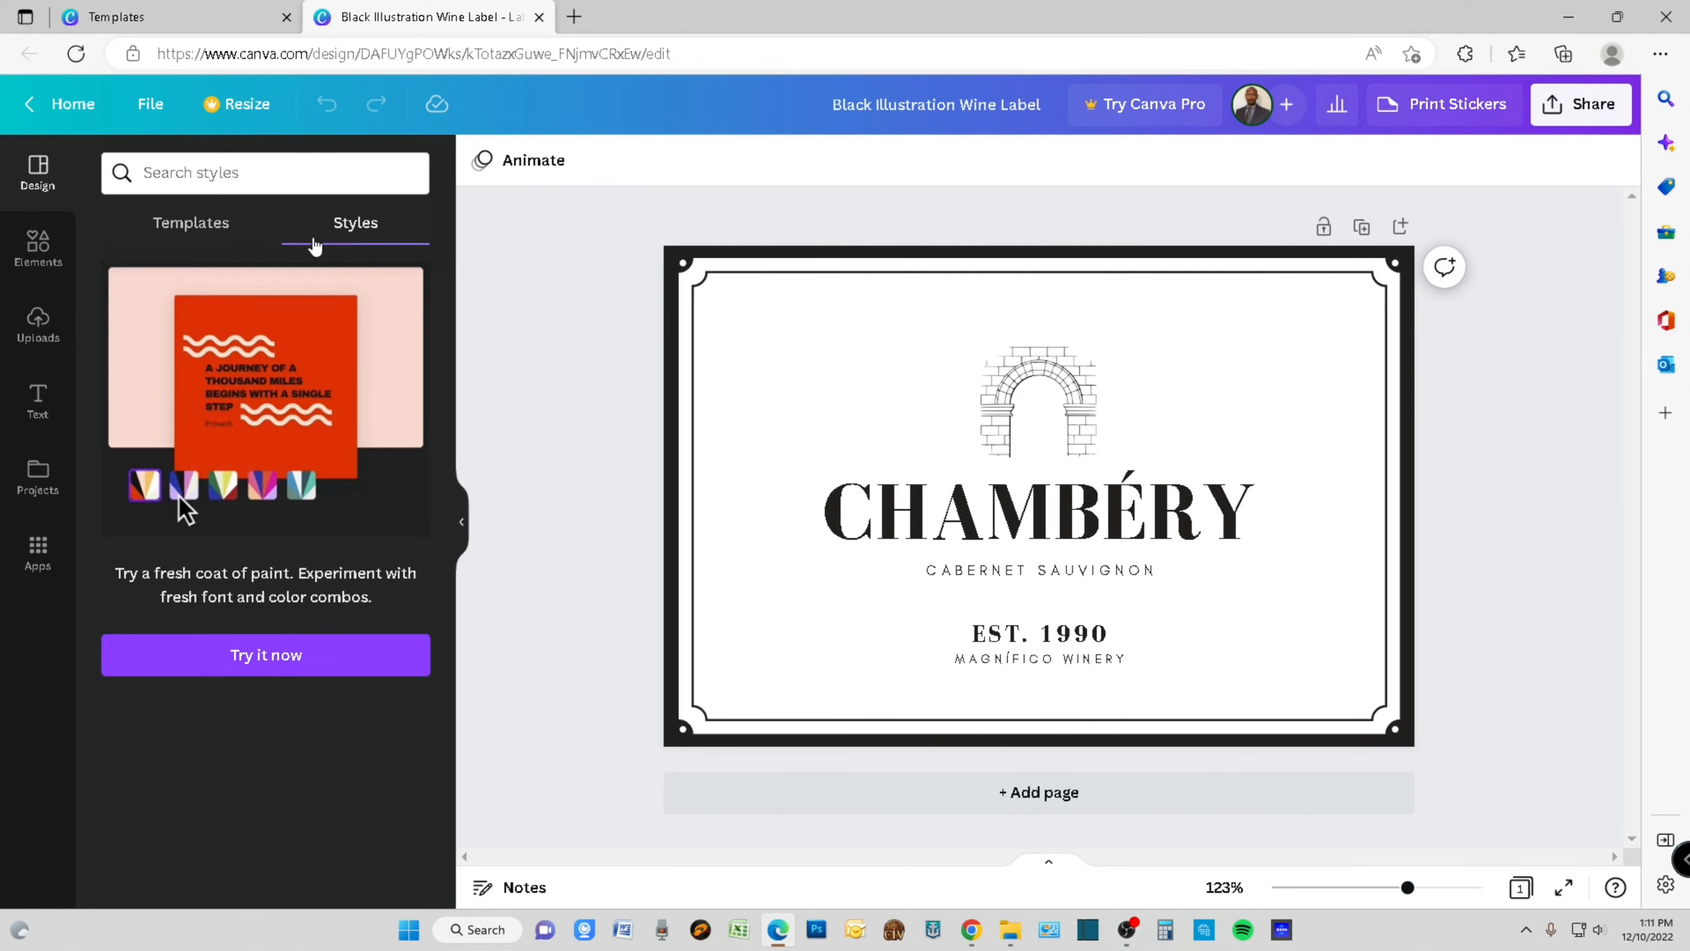
pyautogui.click(207, 233)
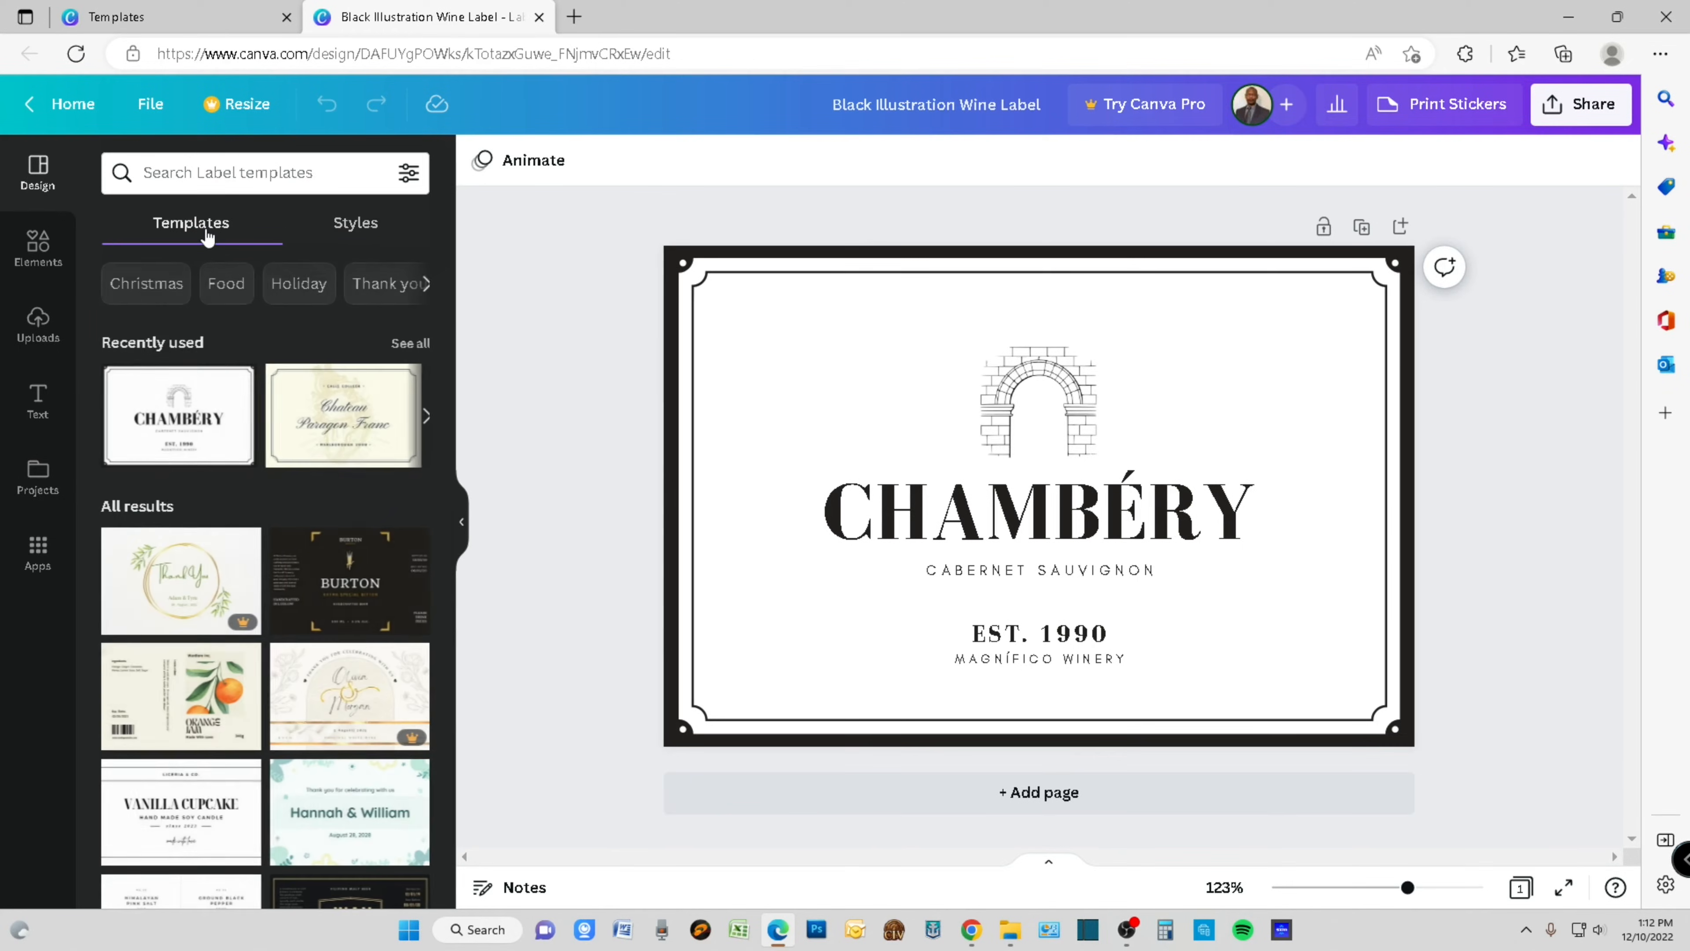
pyautogui.click(463, 522)
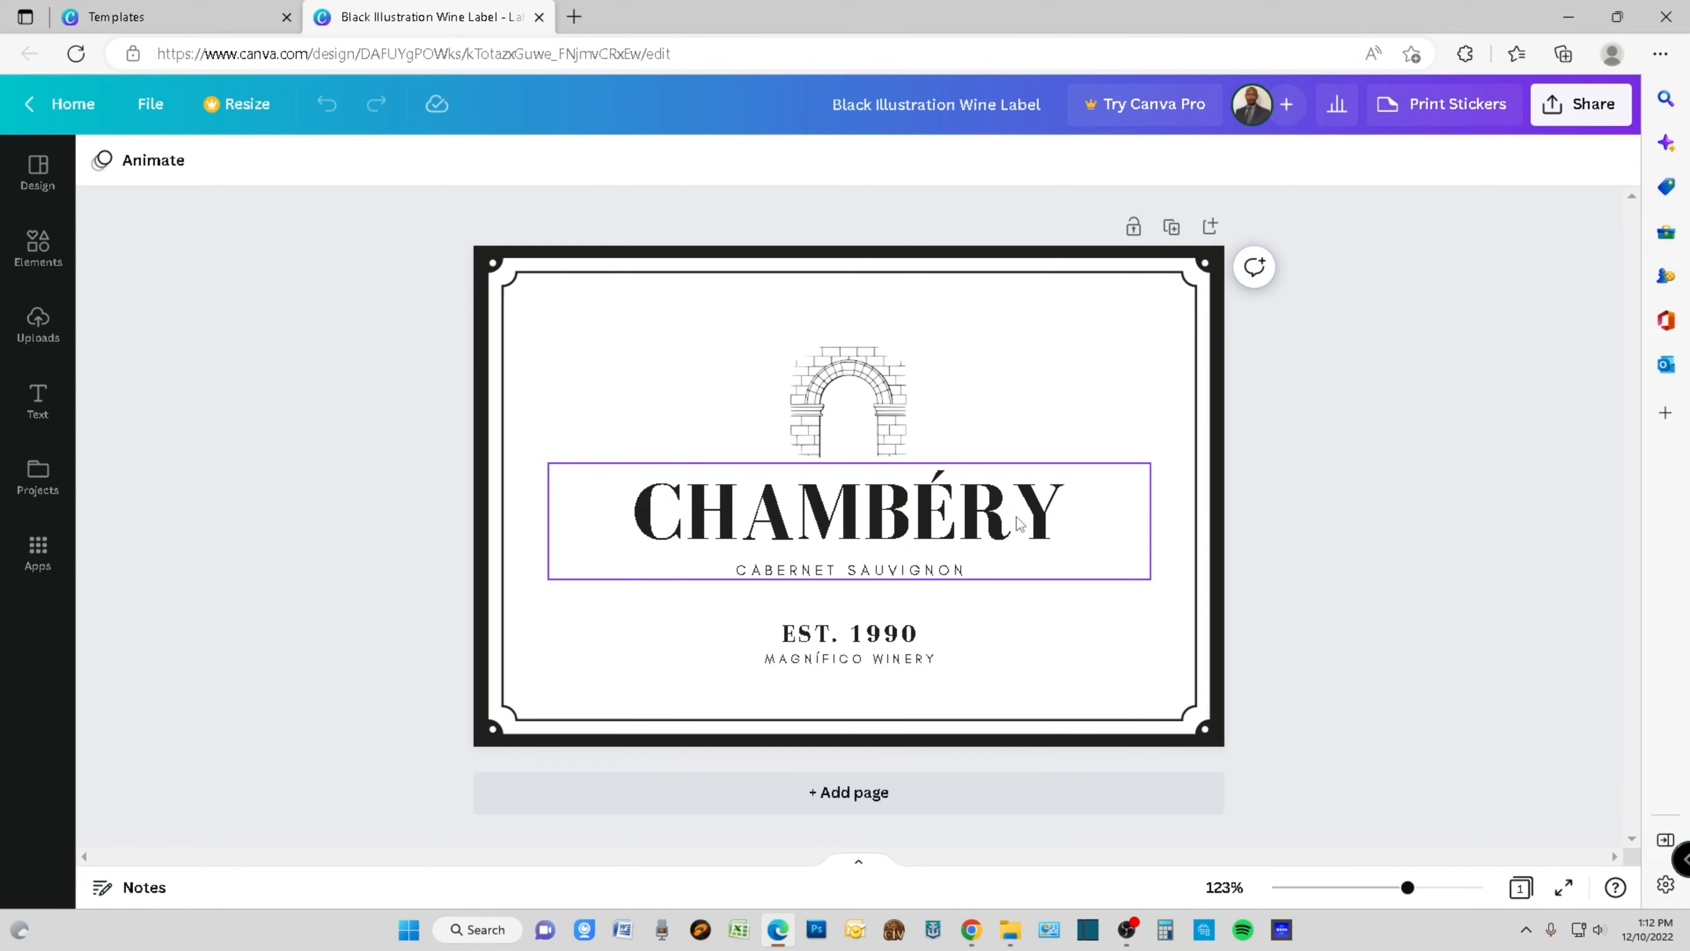
# - Replace the label's CHAMBÉRY title with "DIY FERMENTATION"
pyautogui.click(1088, 507)
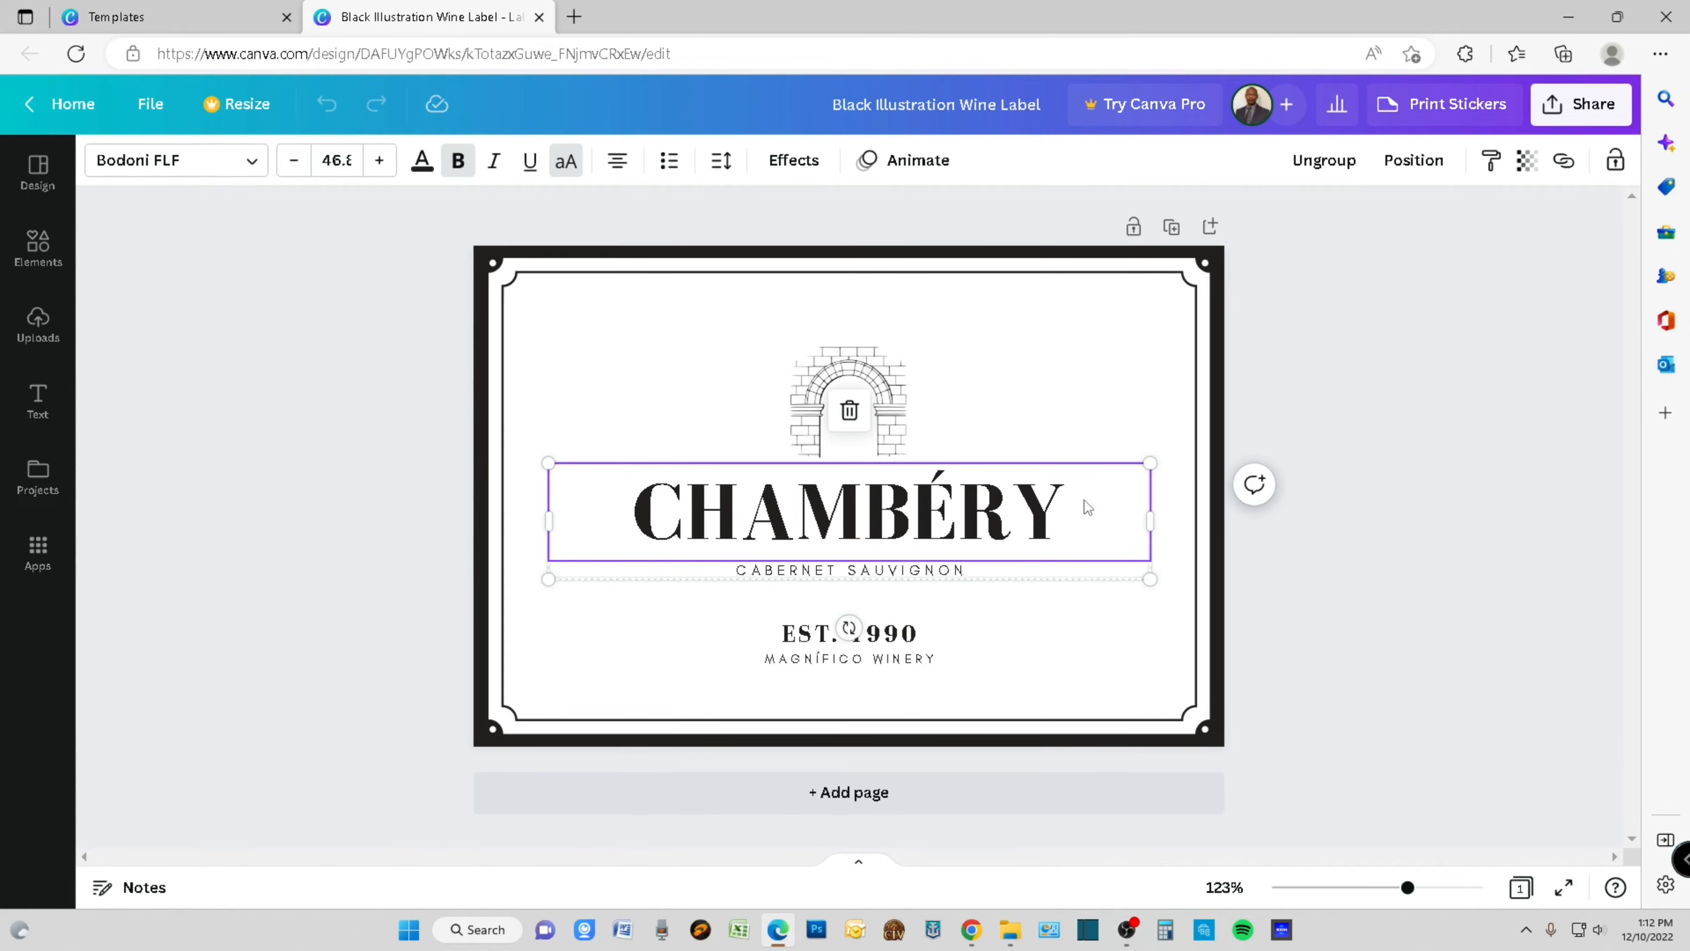
pyautogui.doubleClick(1057, 507)
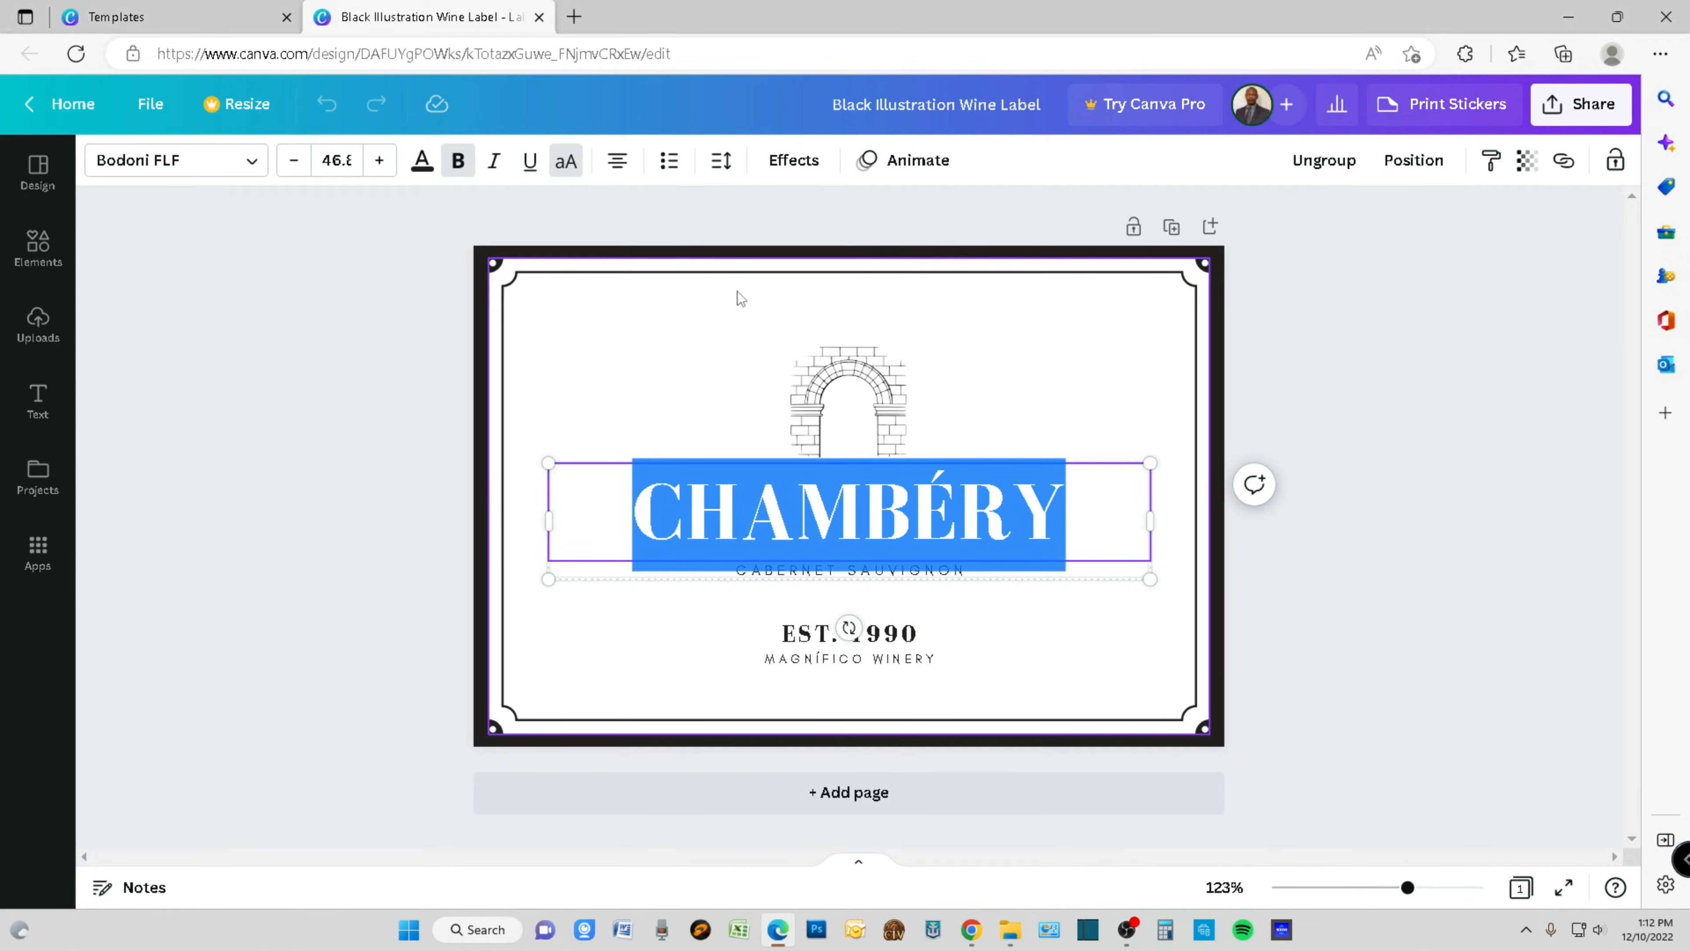
pyautogui.write('D')
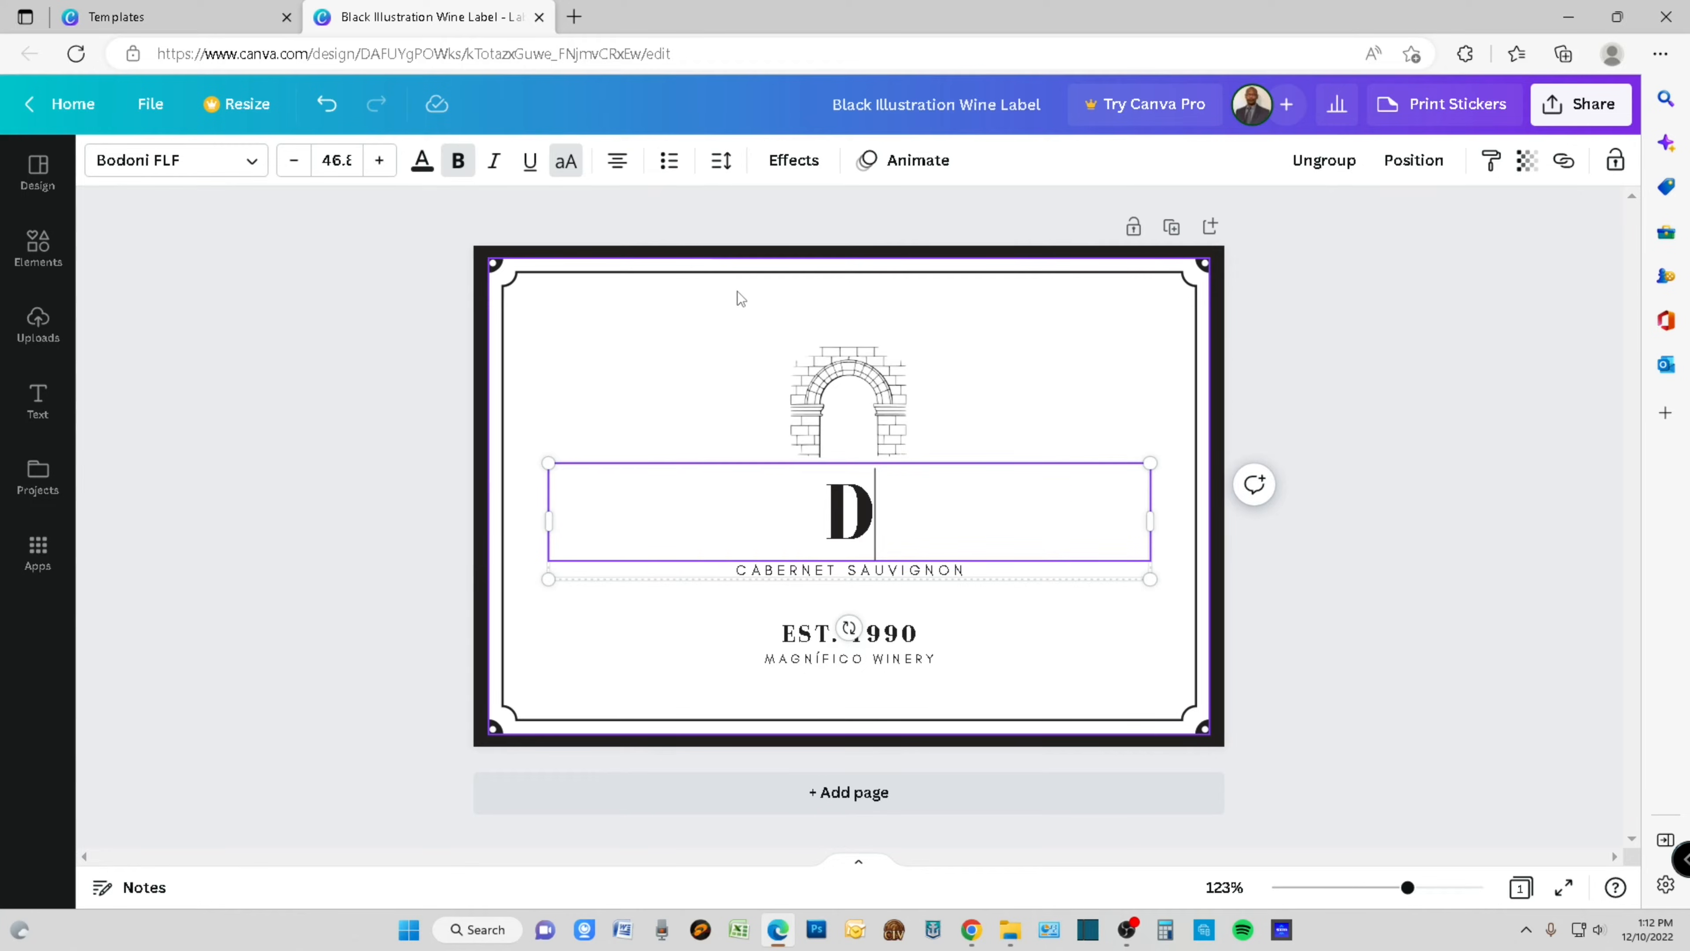
pyautogui.write('IY FER')
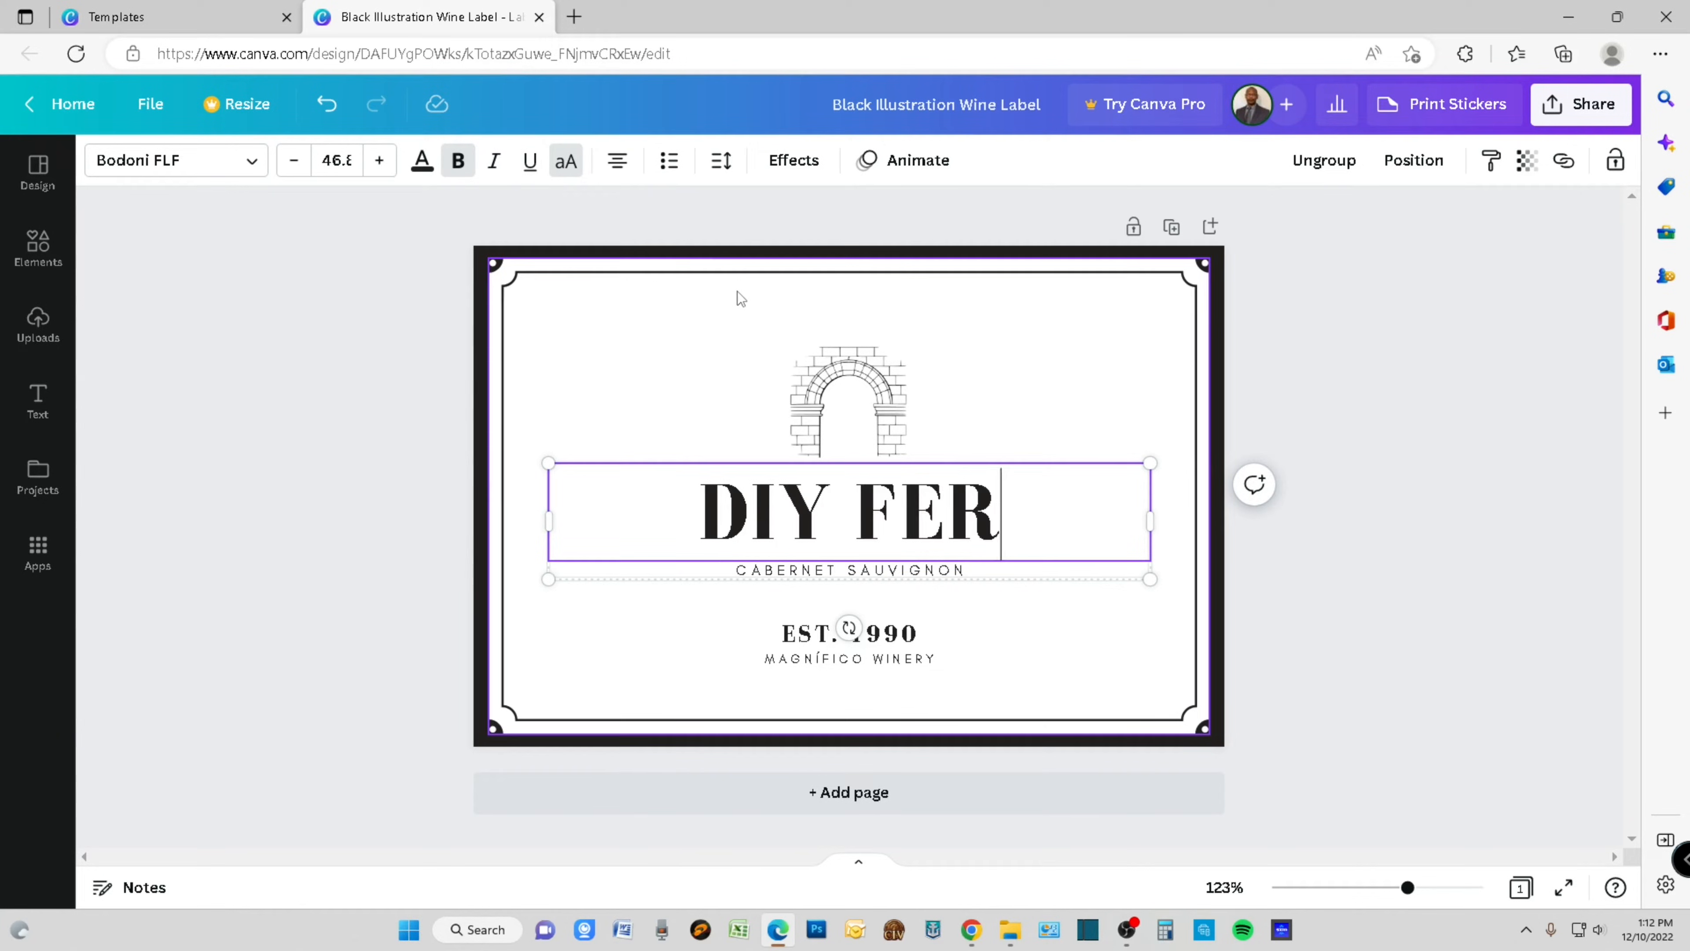
pyautogui.write('MENTATION')
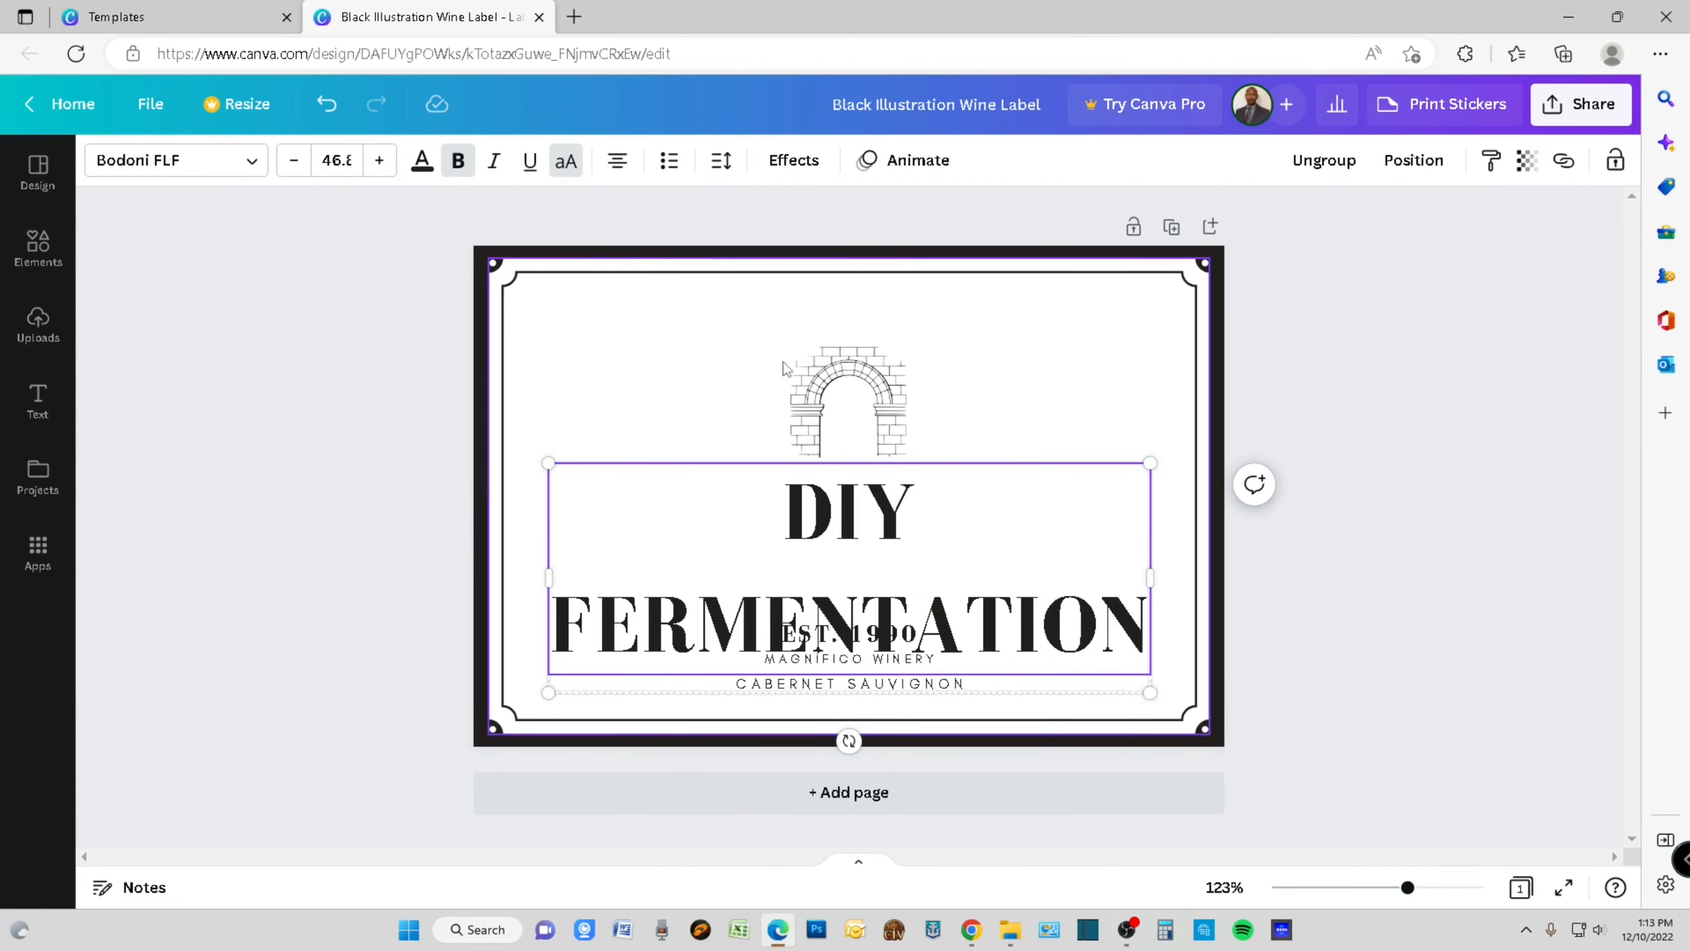
# - Reduce the DIY FERMENTATION title's font size to 28.8 so it fits on one line
pyautogui.click(297, 165)
pyautogui.click(296, 165)
pyautogui.click(296, 165)
pyautogui.click(296, 165)
pyautogui.click(293, 162)
pyautogui.click(293, 162)
pyautogui.click(294, 162)
pyautogui.click(293, 162)
pyautogui.click(294, 162)
pyautogui.click(294, 162)
pyautogui.click(293, 162)
pyautogui.click(293, 162)
pyautogui.click(295, 165)
pyautogui.click(295, 165)
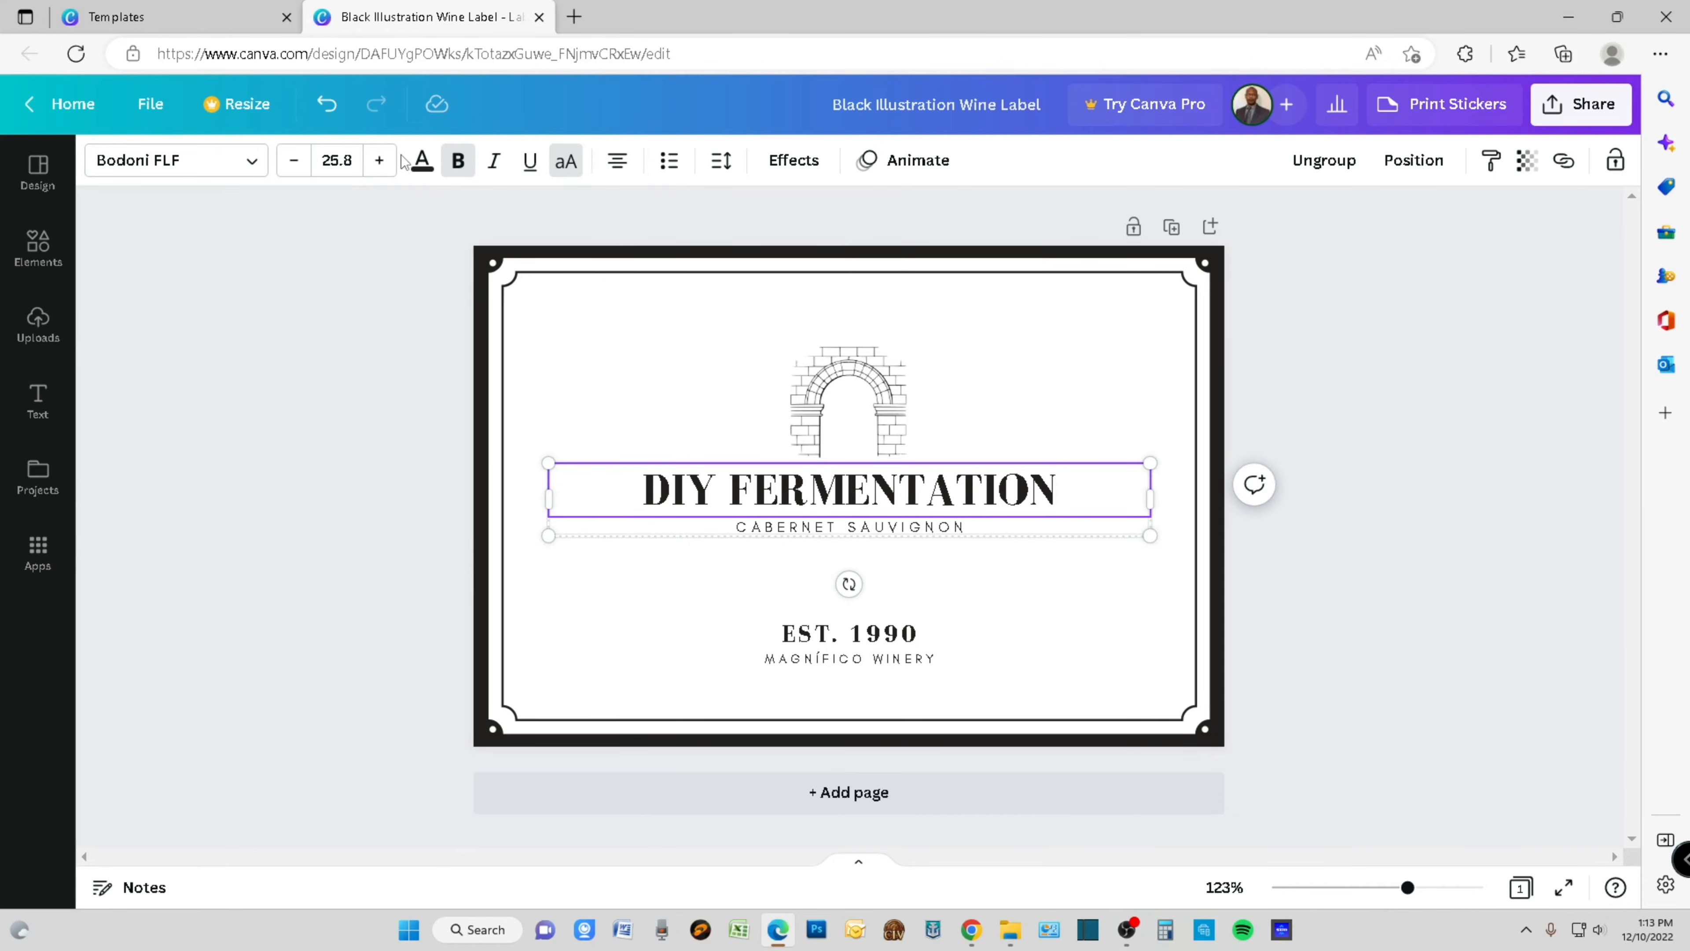
pyautogui.click(379, 161)
pyautogui.click(379, 161)
pyautogui.click(380, 161)
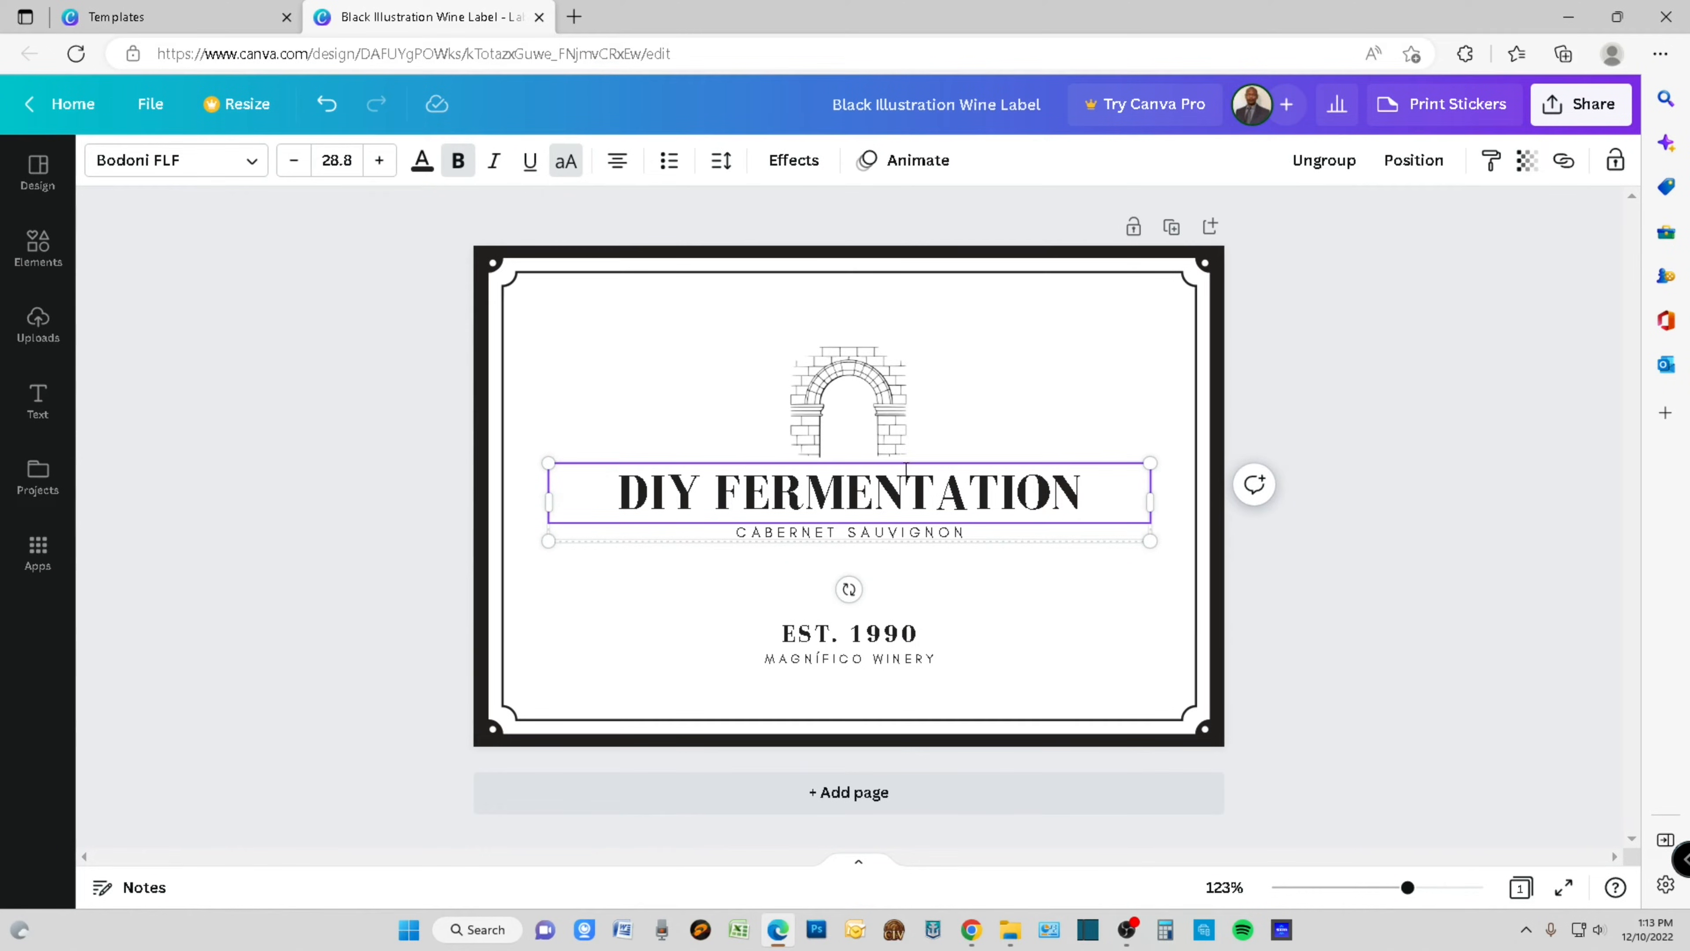
# - Examine the fonts available for the DIY FERMENTATION title, including the popular fonts
pyautogui.click(263, 171)
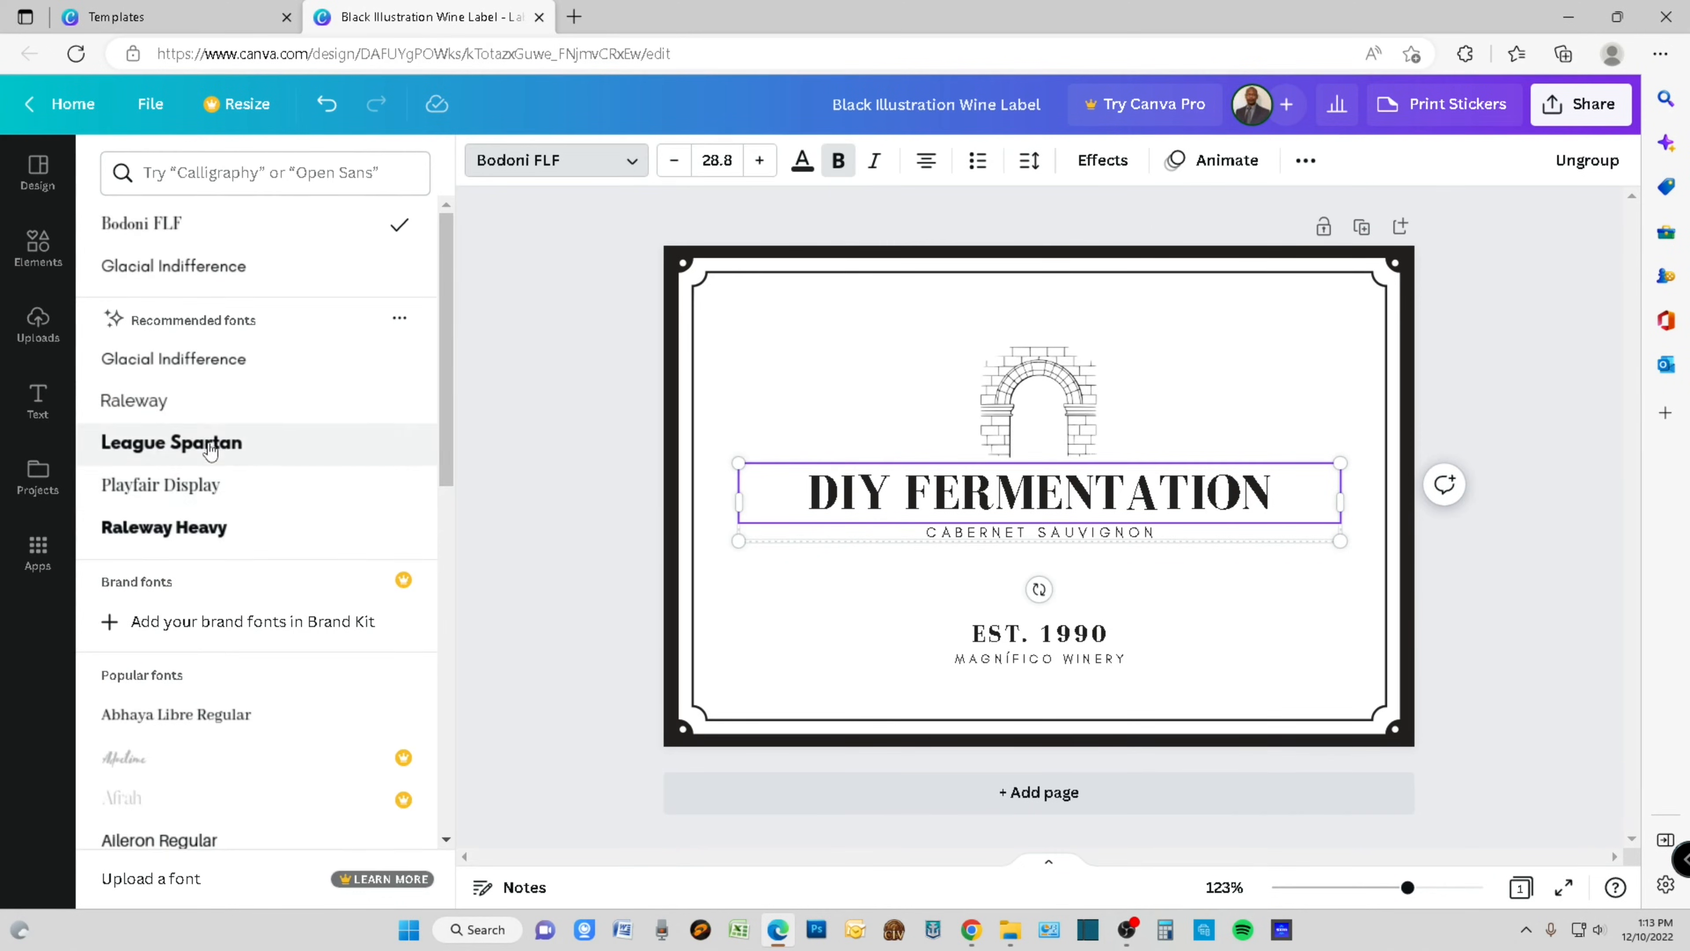
pyautogui.scroll(-15, 211, 464)
pyautogui.scroll(-15, 226, 543)
pyautogui.scroll(-10, 226, 561)
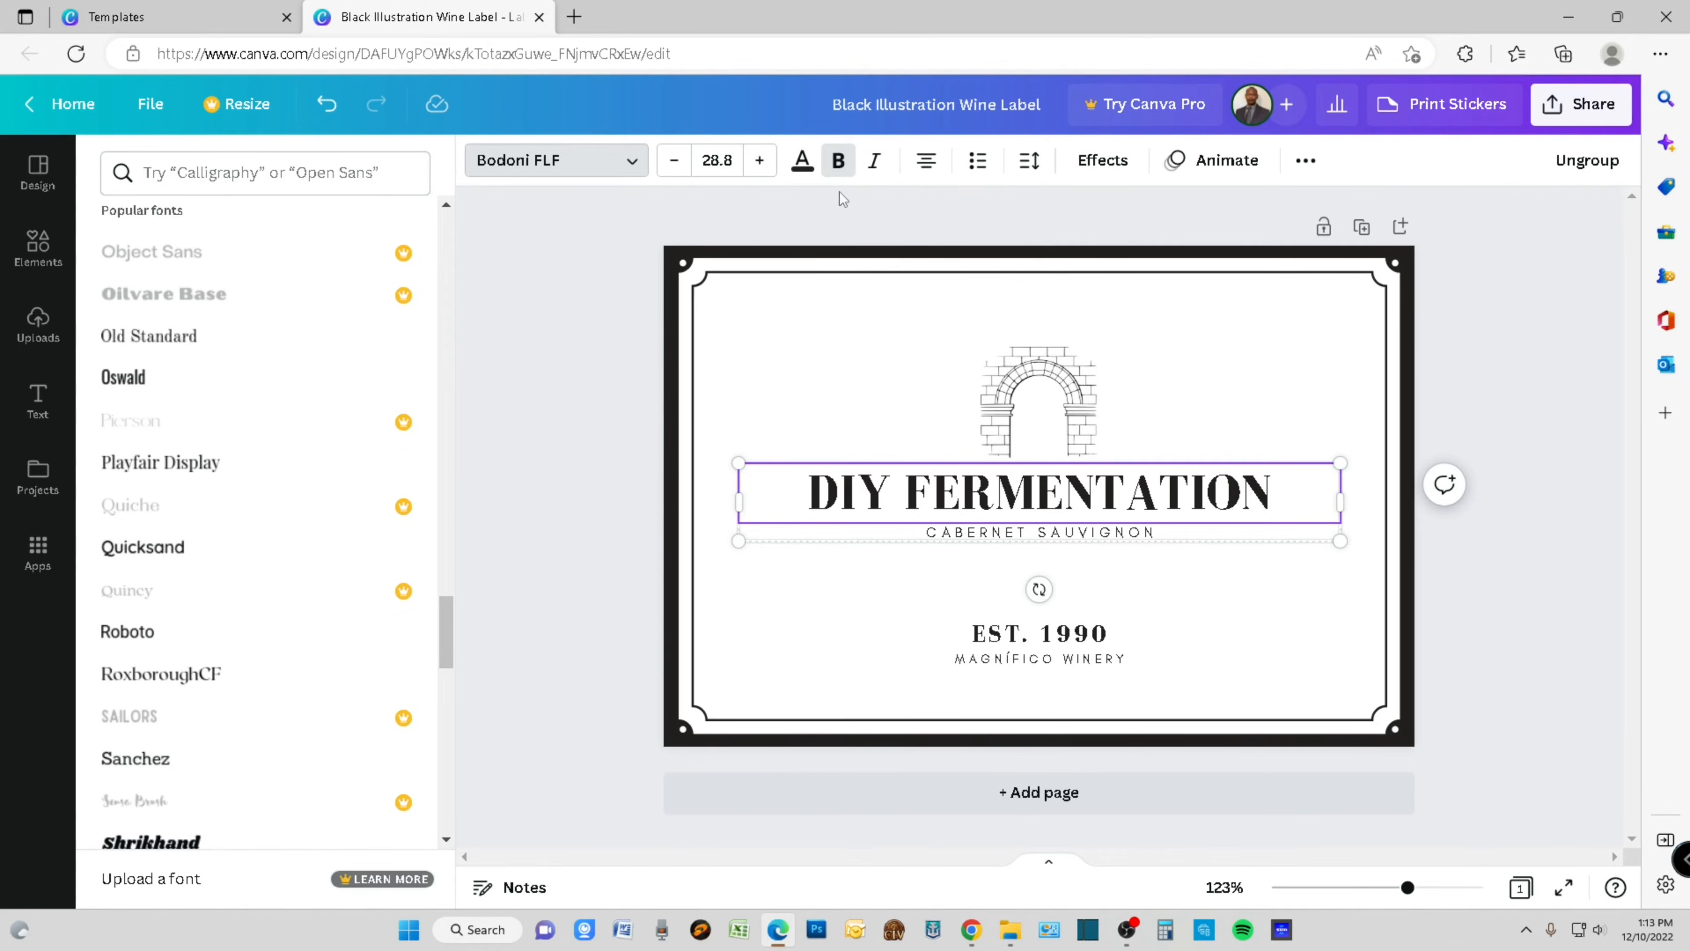
# - Replace the CABERNET SAUVIGNON line under the title with "APPLE WINE" and make it bold
pyautogui.click(877, 592)
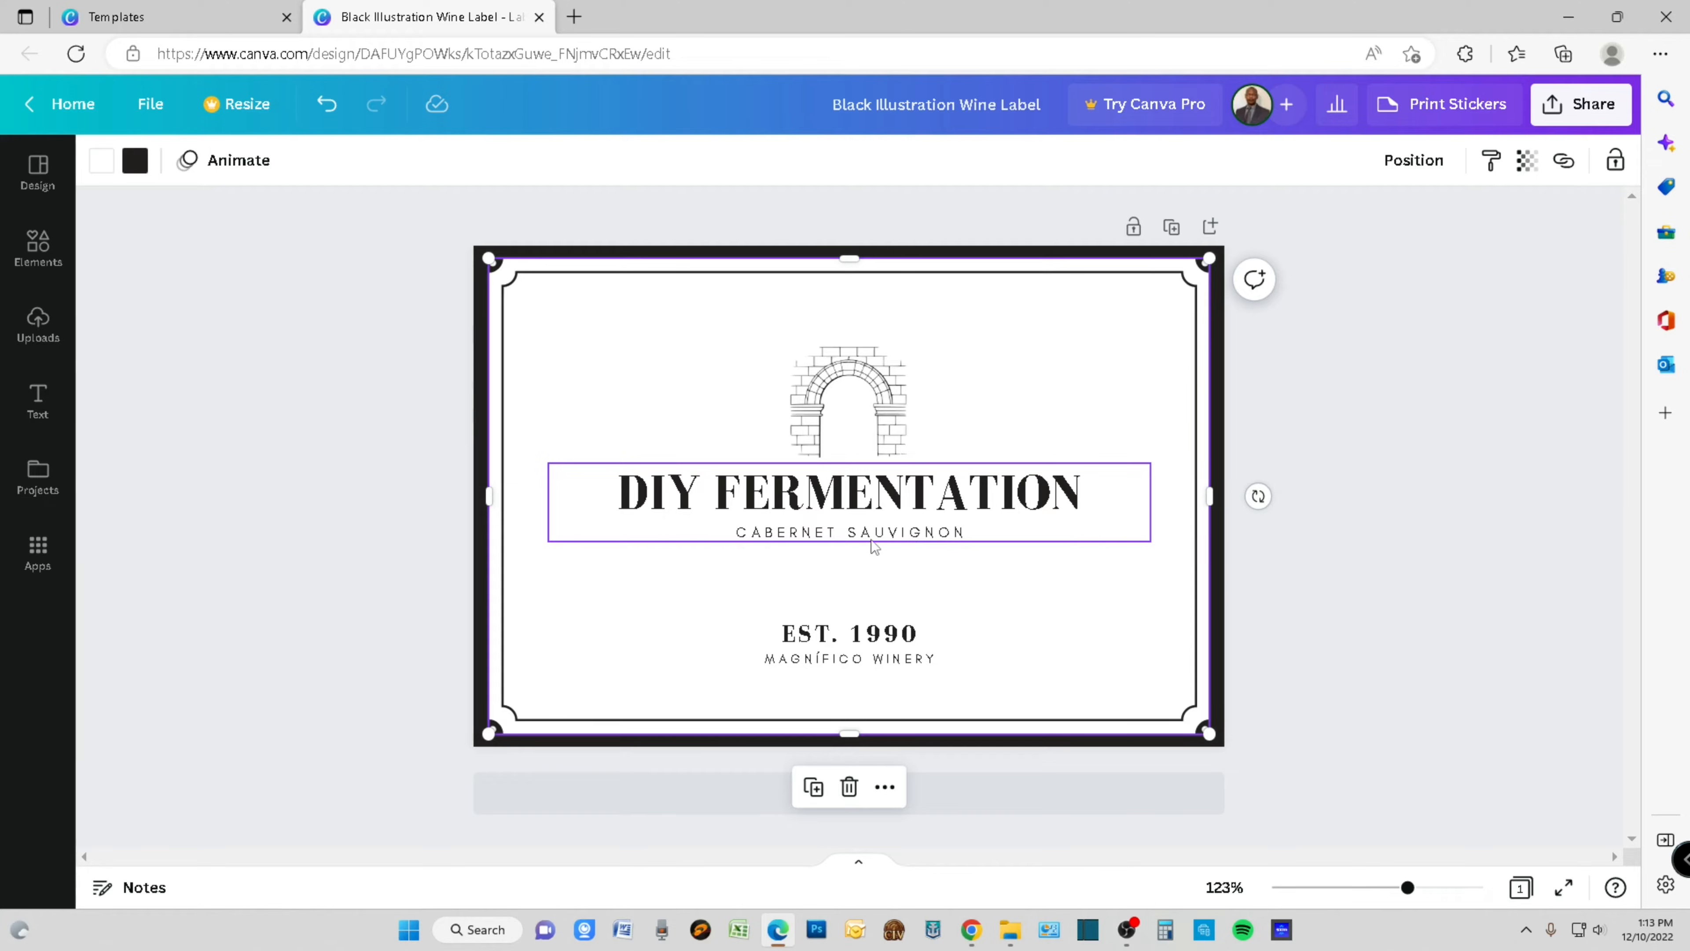
pyautogui.doubleClick(884, 537)
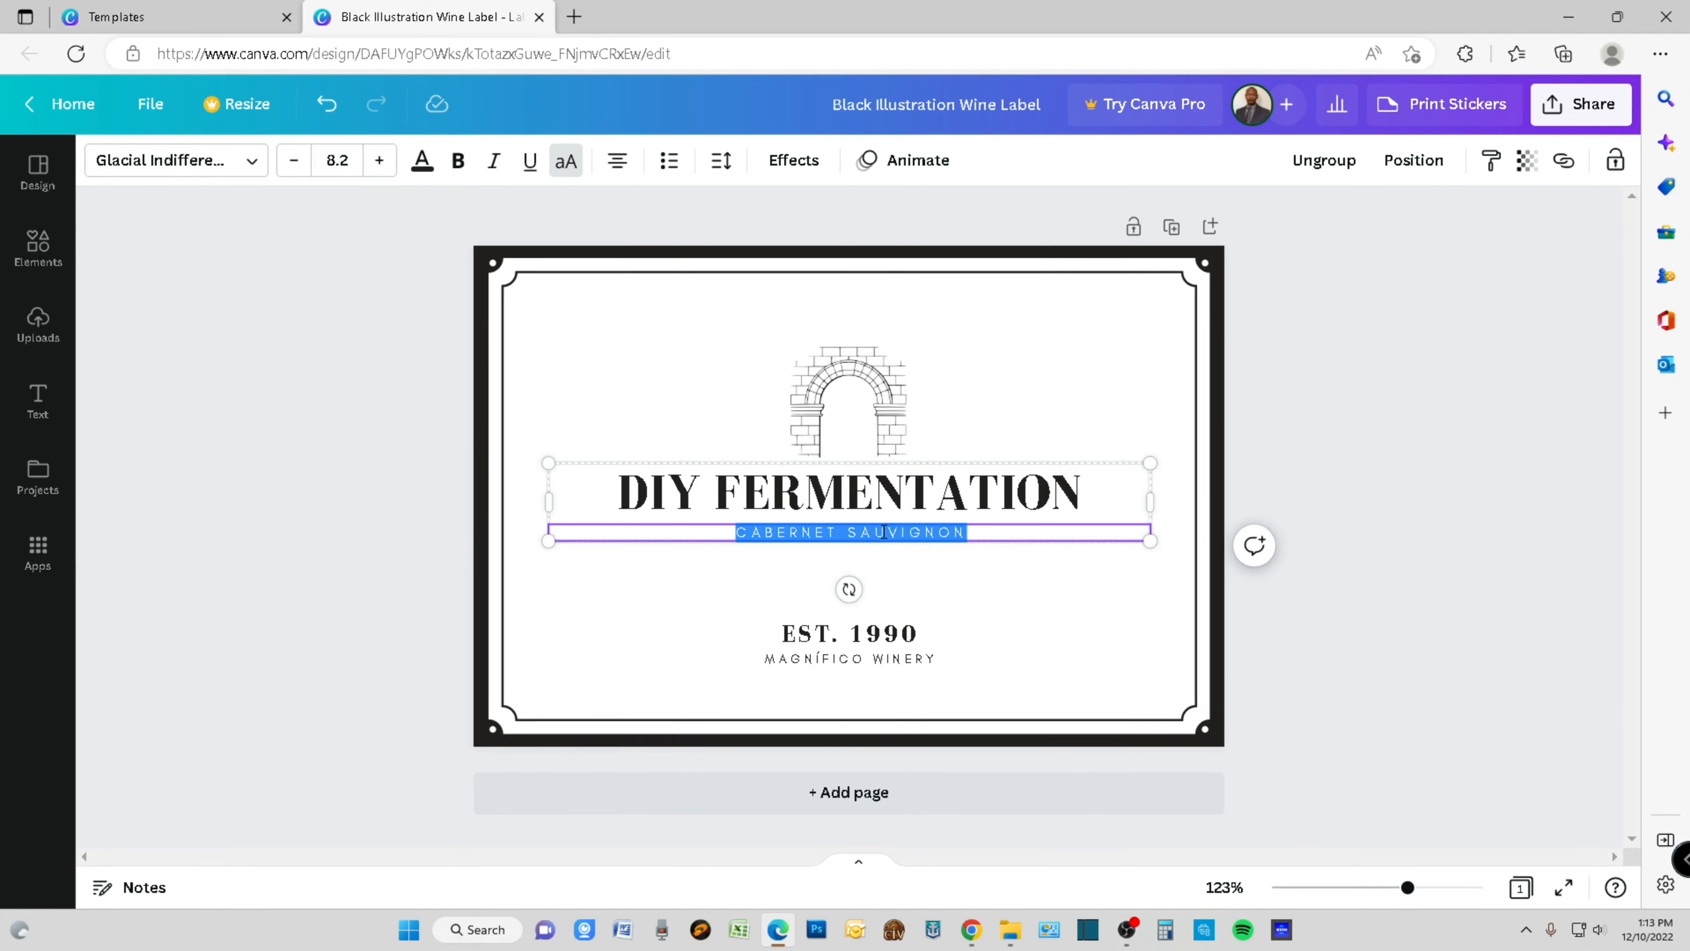
pyautogui.write('A')
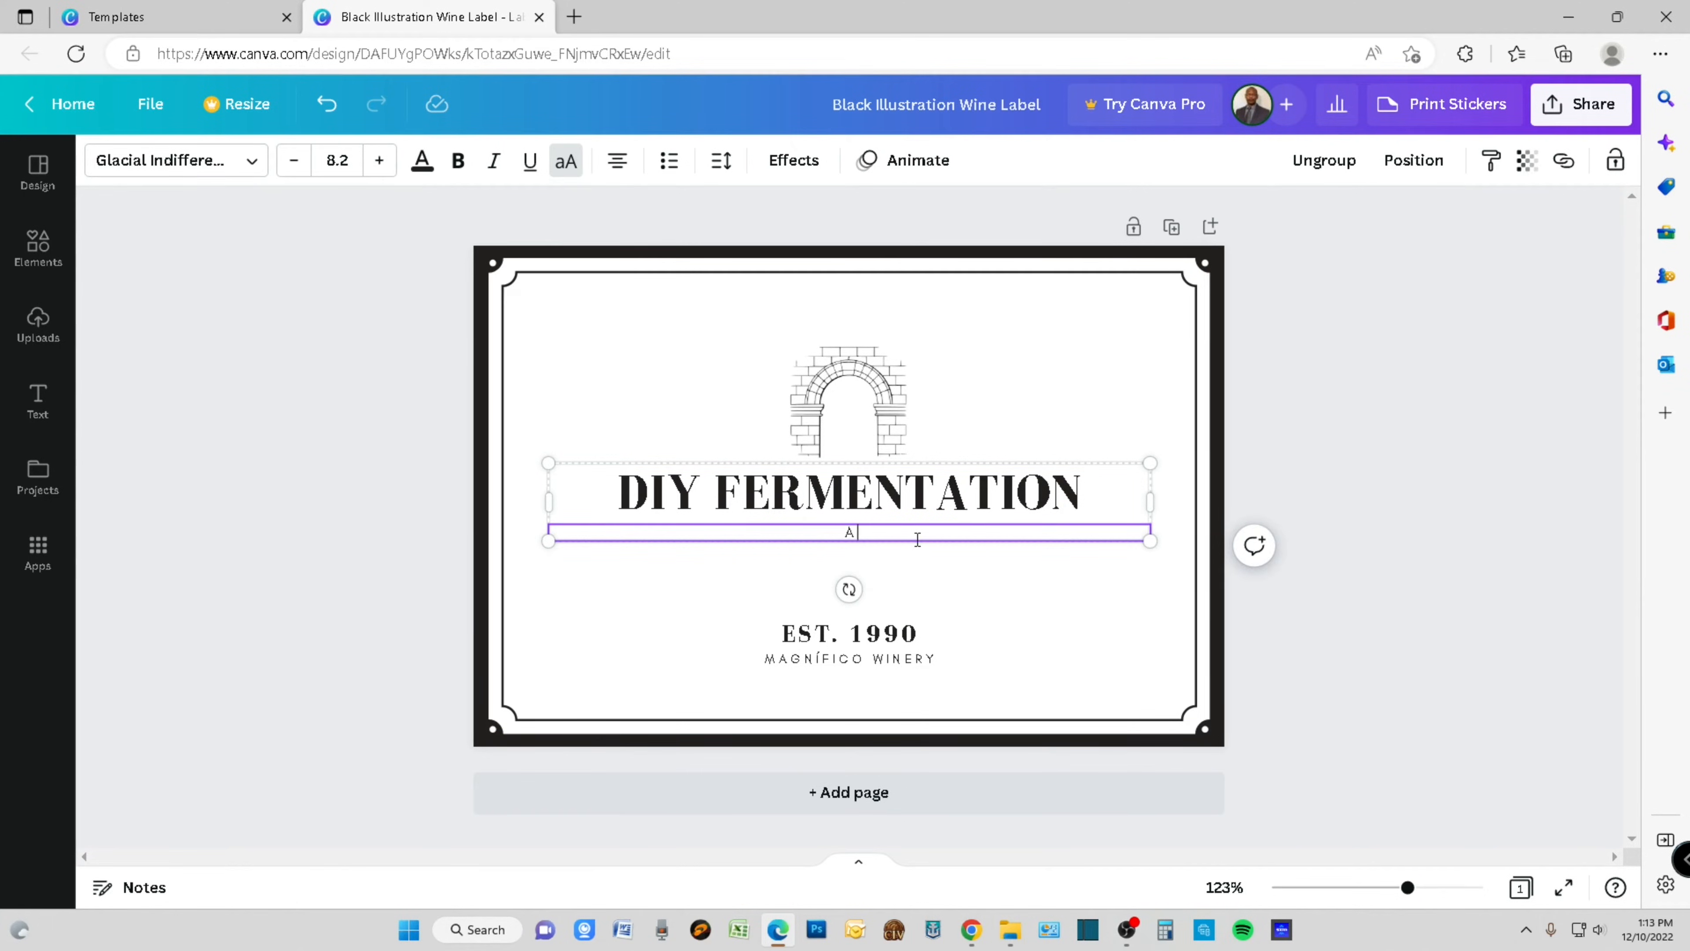
pyautogui.write('PPLE WINE')
pyautogui.moveTo(906, 532); pyautogui.dragTo(788, 532)
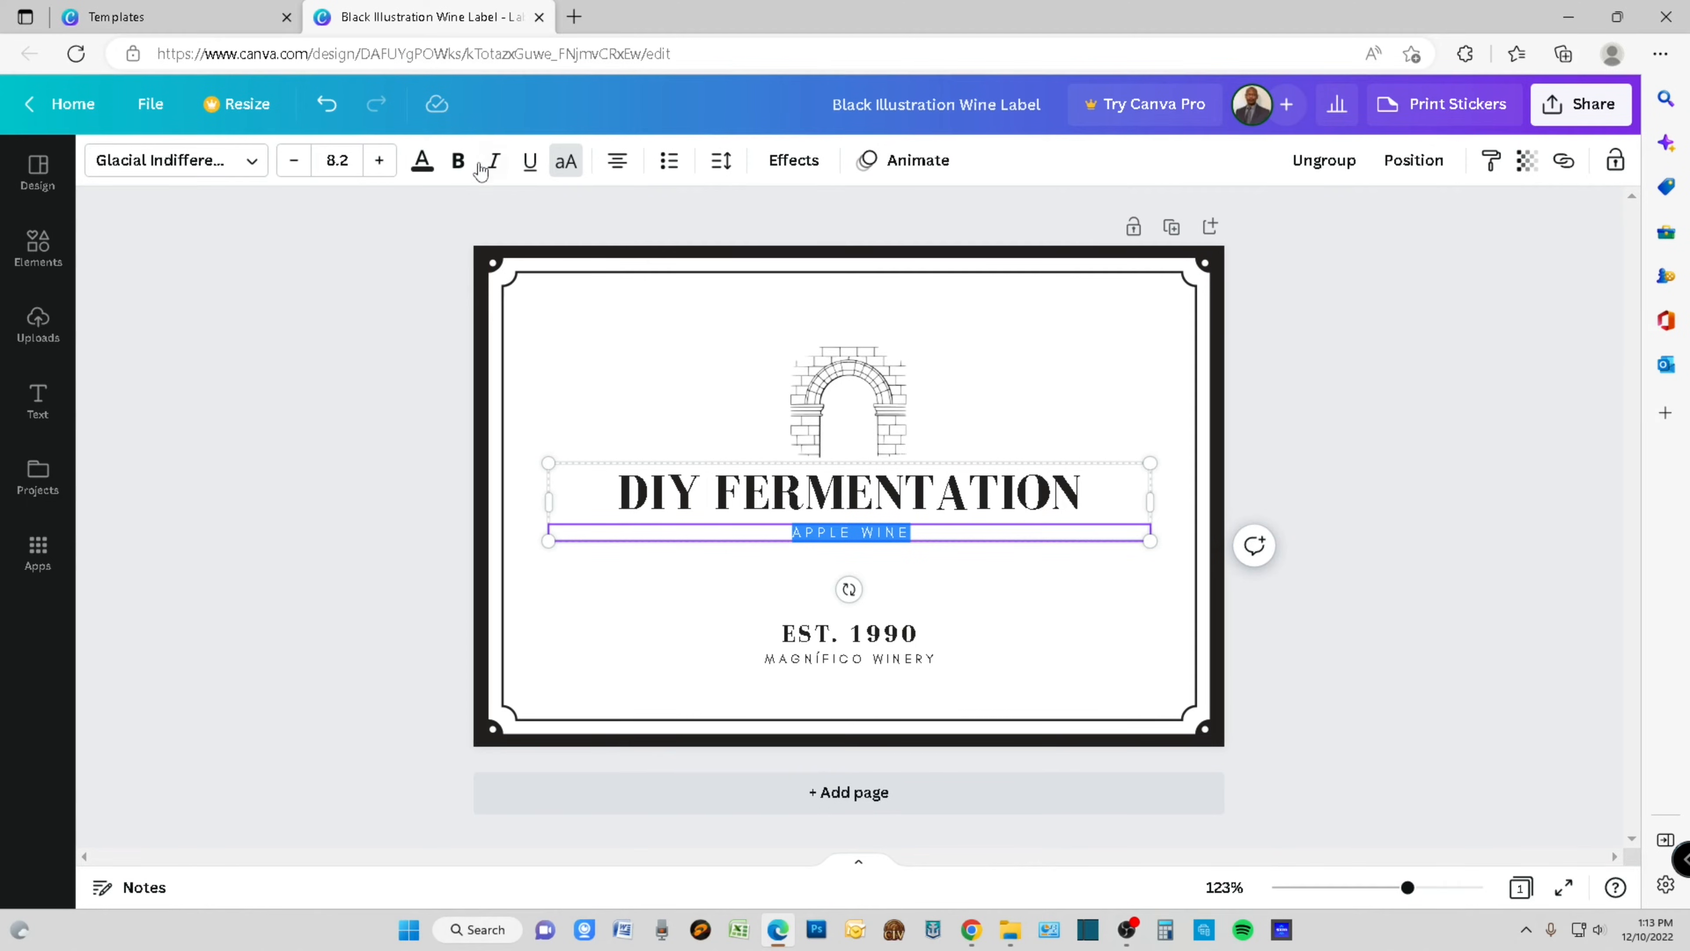
pyautogui.click(458, 160)
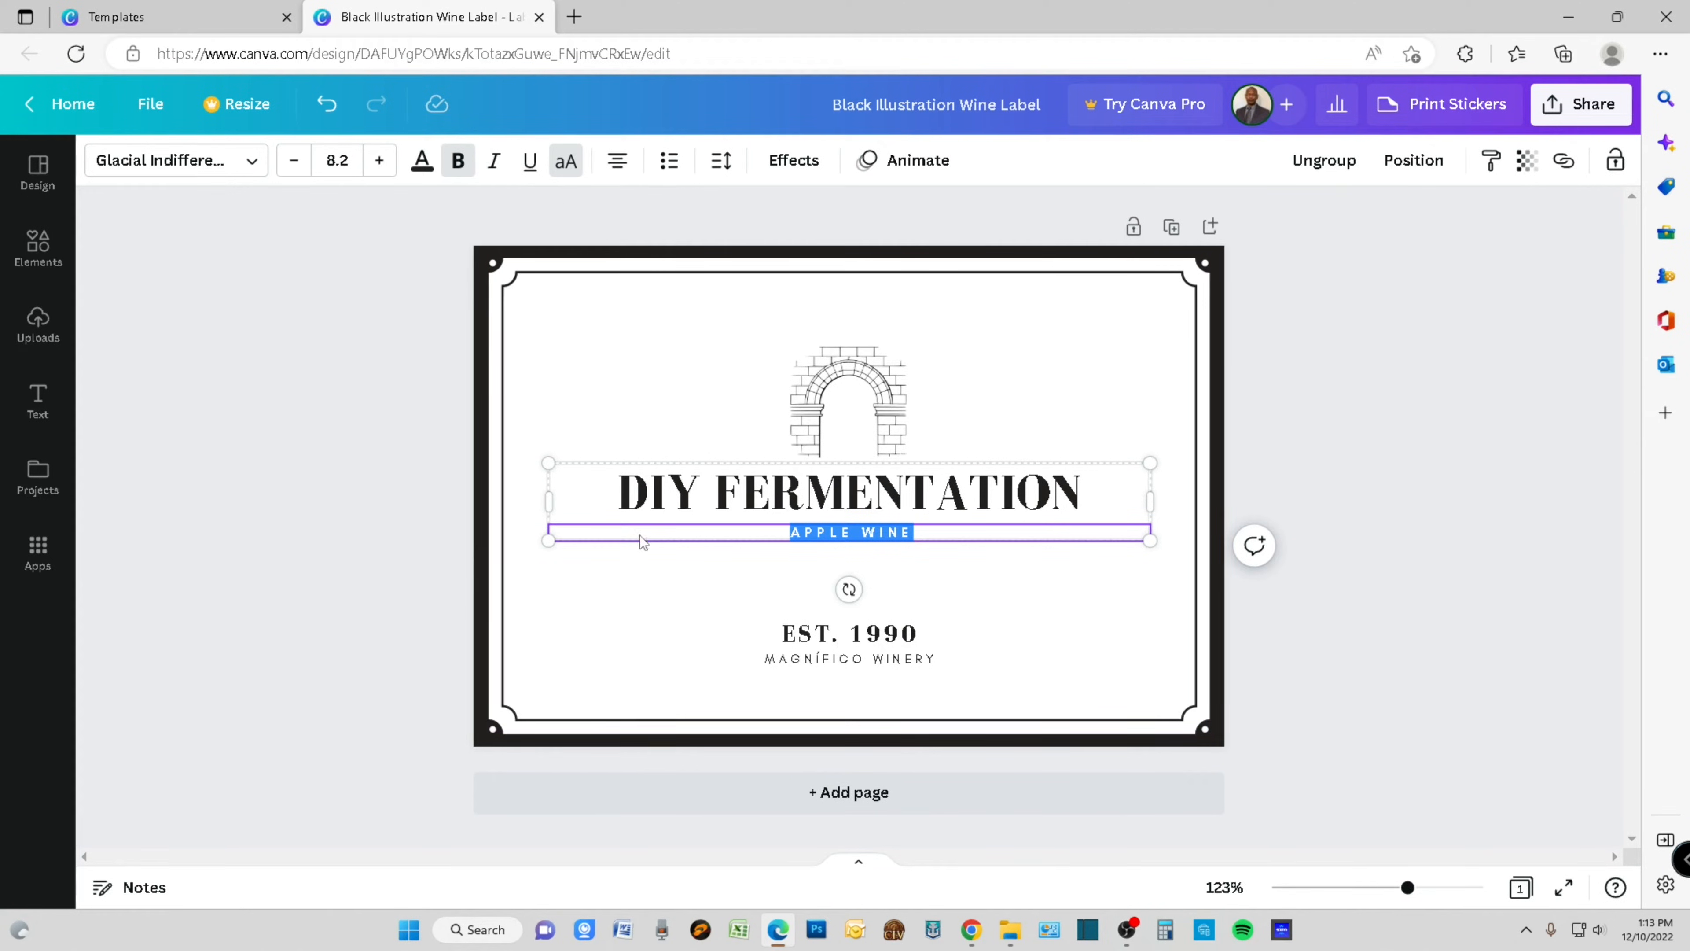
# - Replace the EST. 1990 line with "BORN 12/12/2020" and reduce its font size to 10.1
pyautogui.click(716, 629)
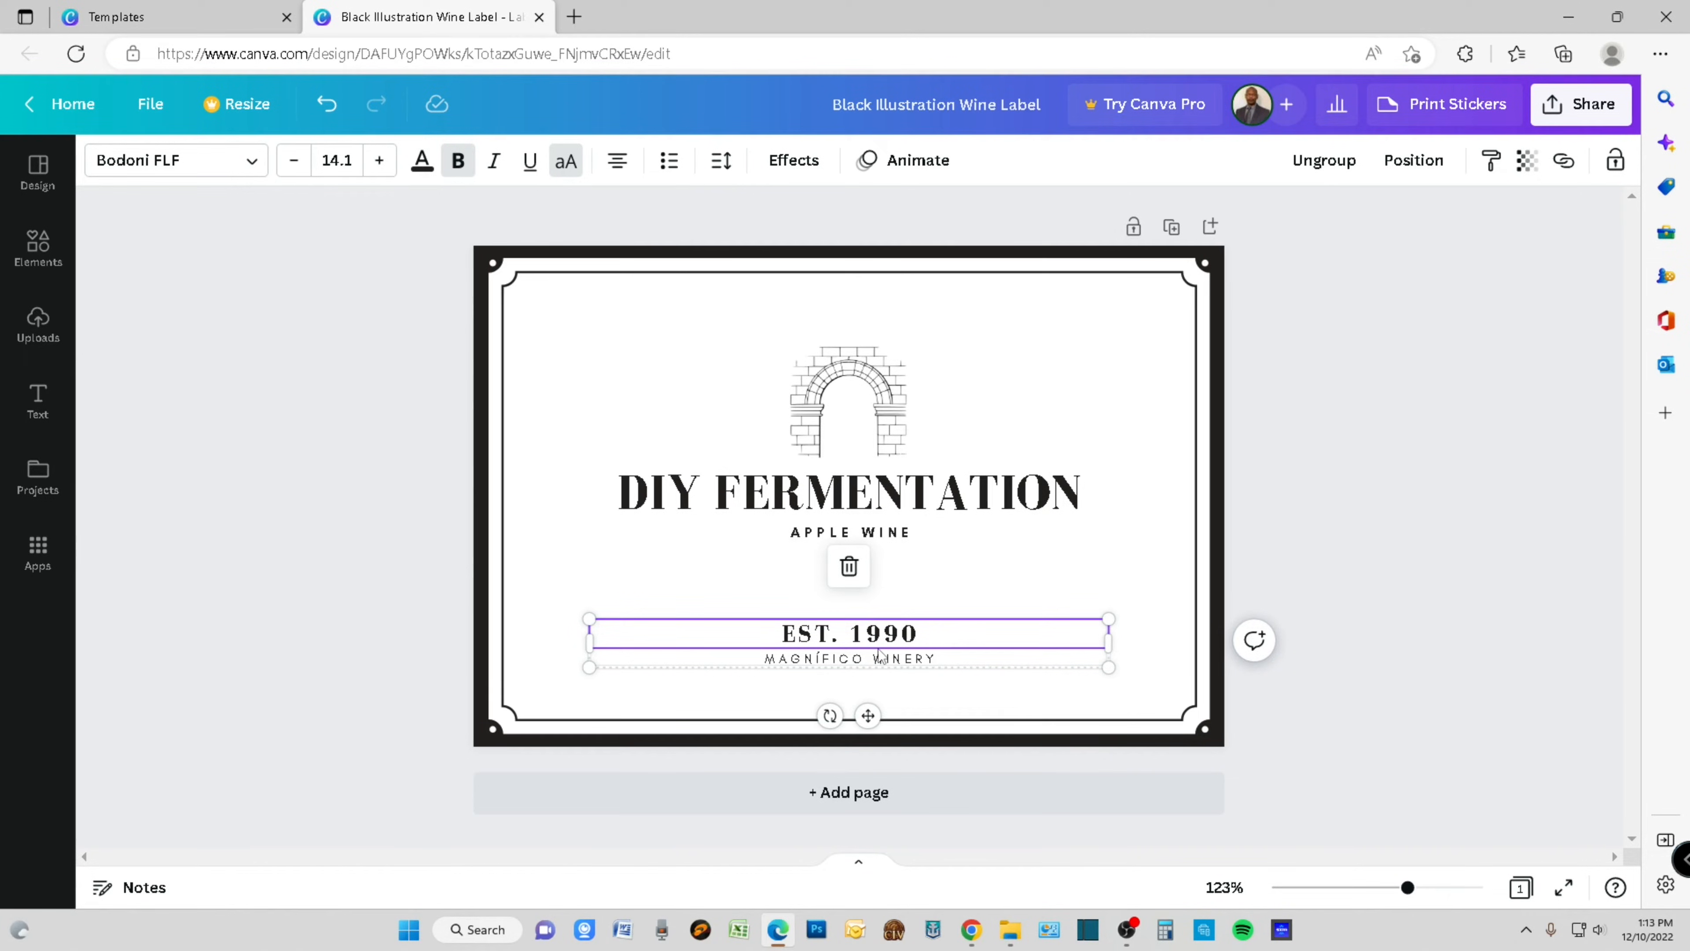
pyautogui.doubleClick(920, 638)
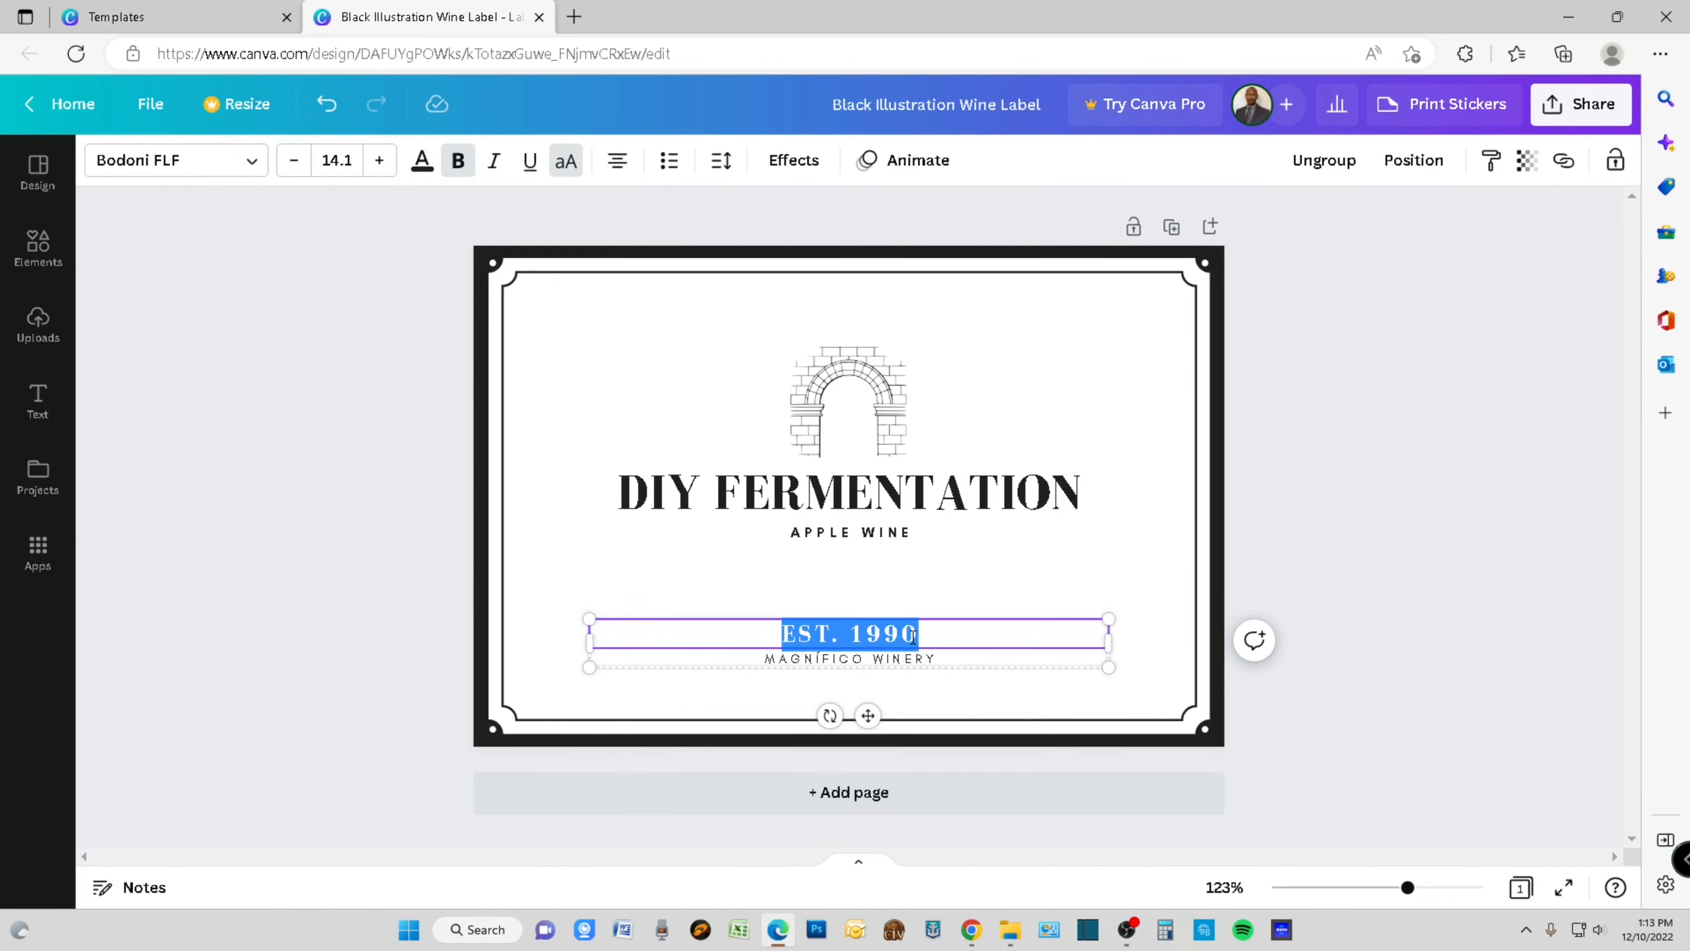
pyautogui.write('BORN ')
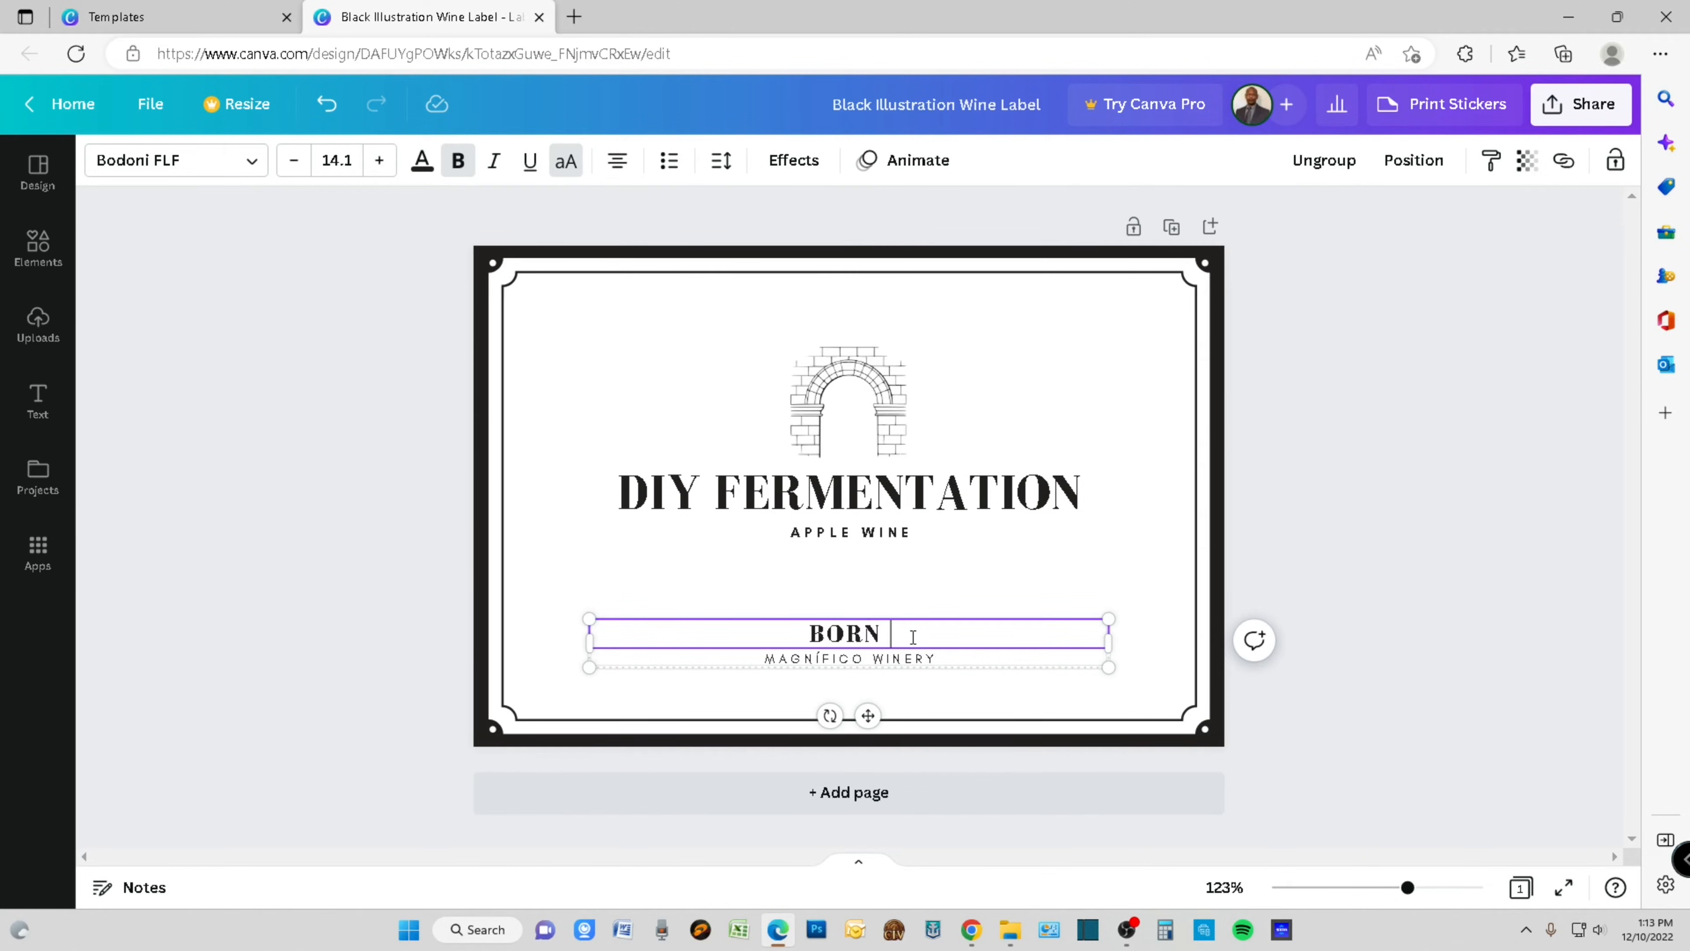
pyautogui.write('12')
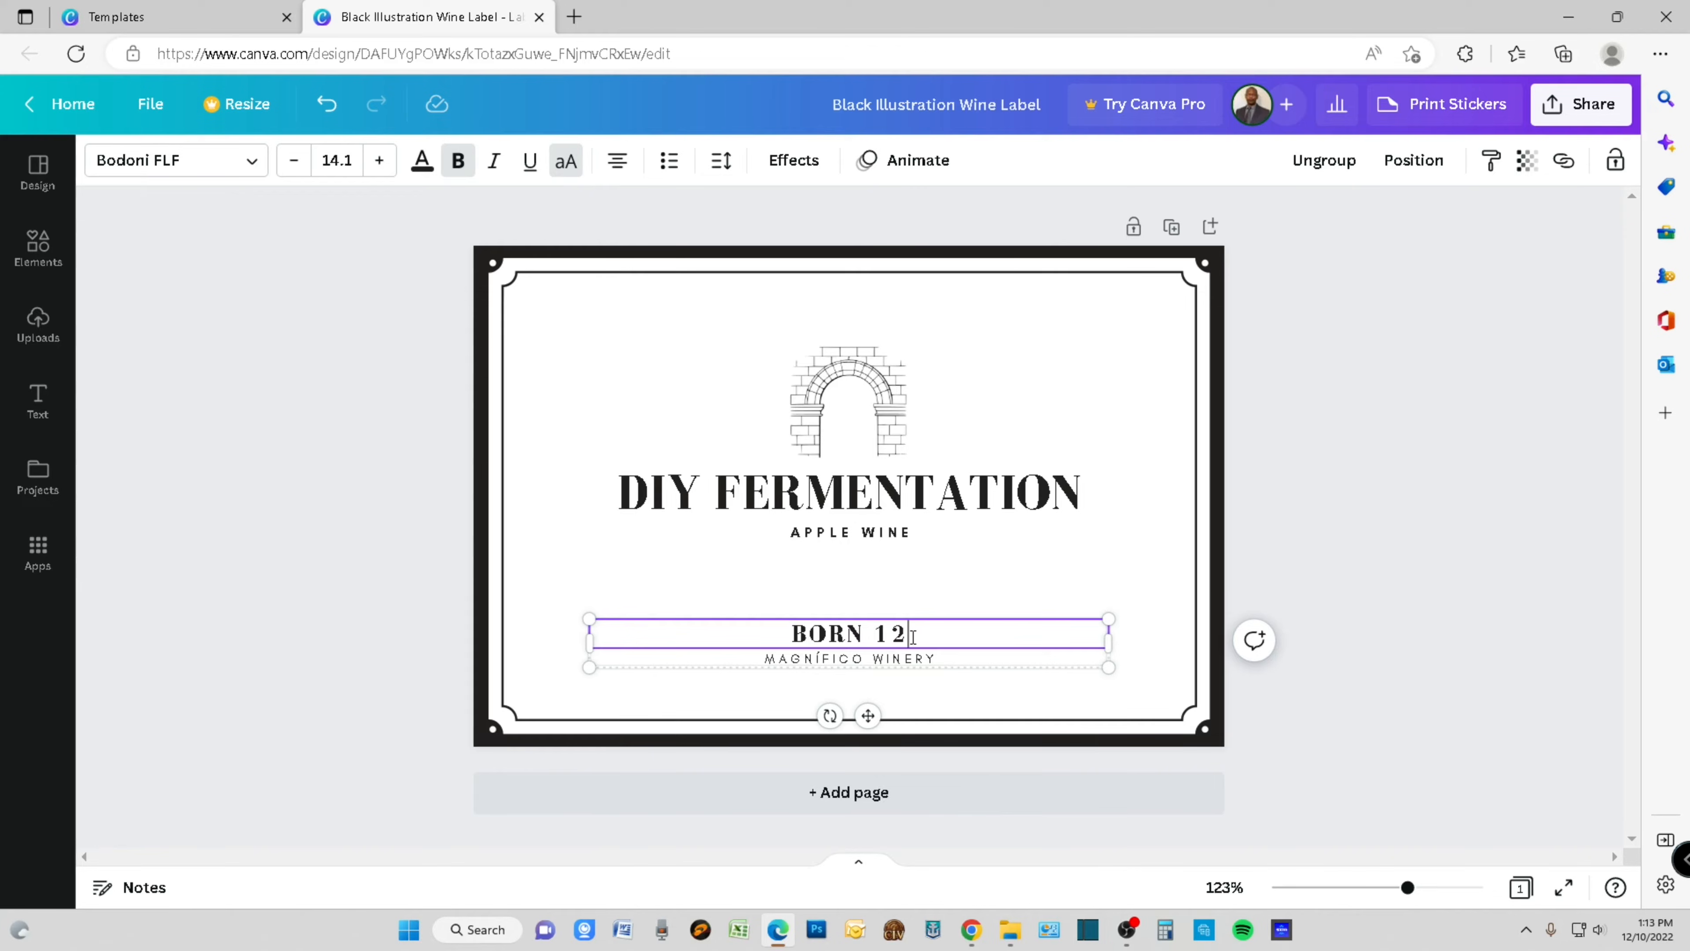
pyautogui.write('/12/2020')
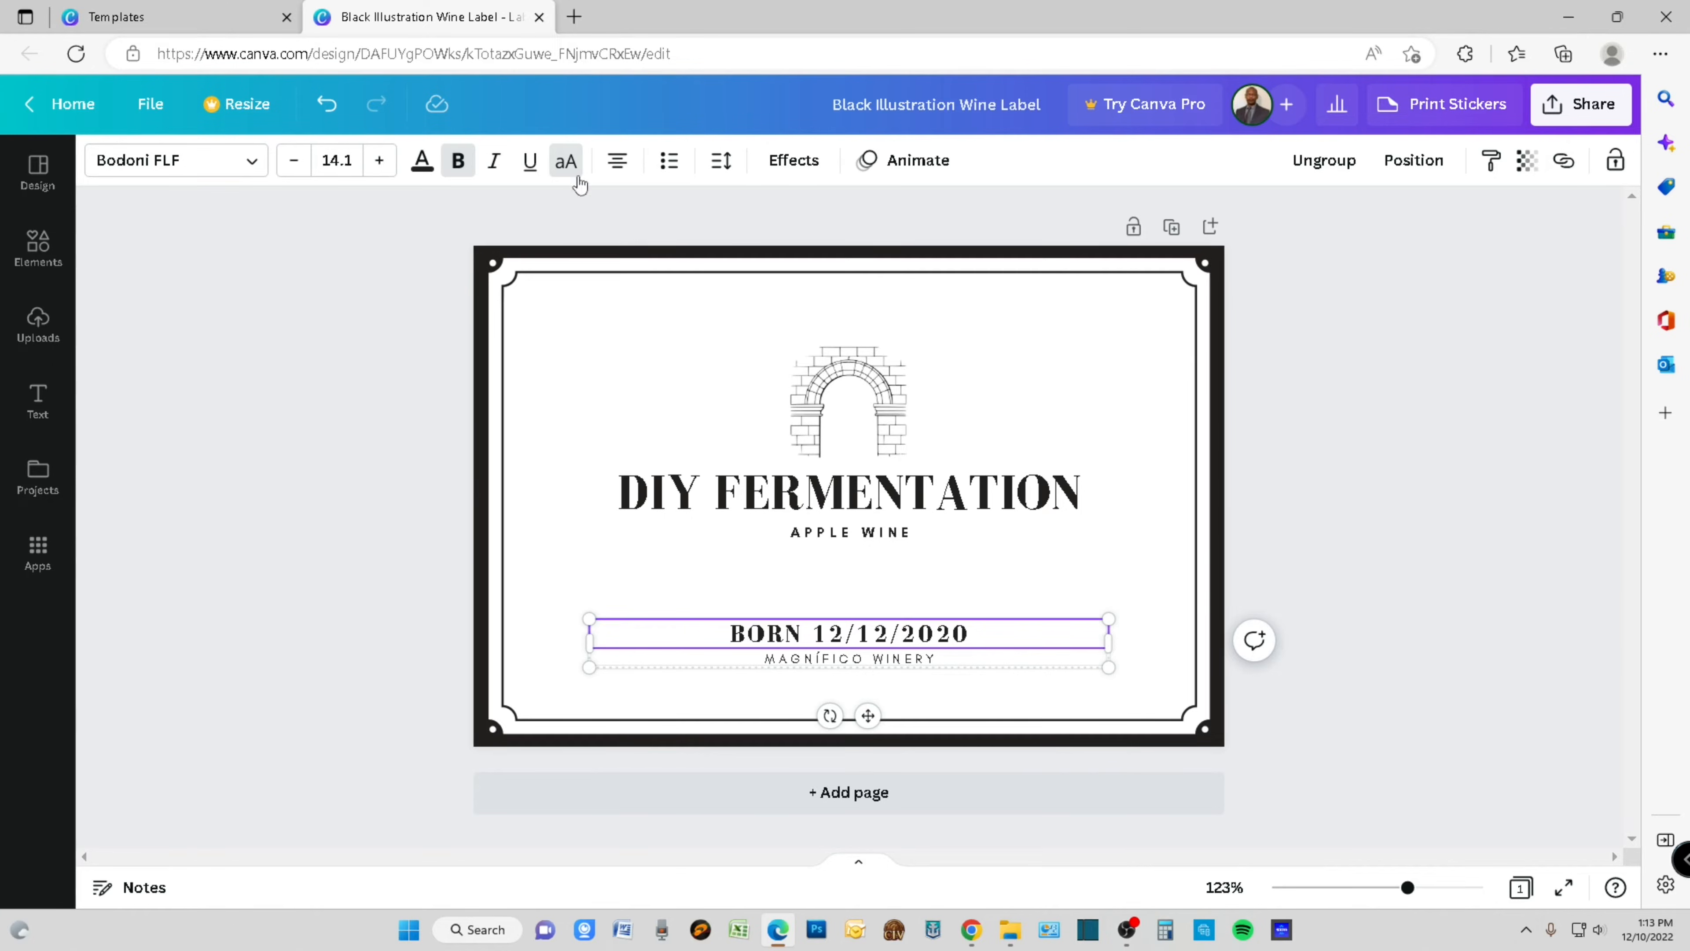
pyautogui.click(294, 163)
pyautogui.click(294, 163)
pyautogui.click(294, 164)
pyautogui.click(294, 163)
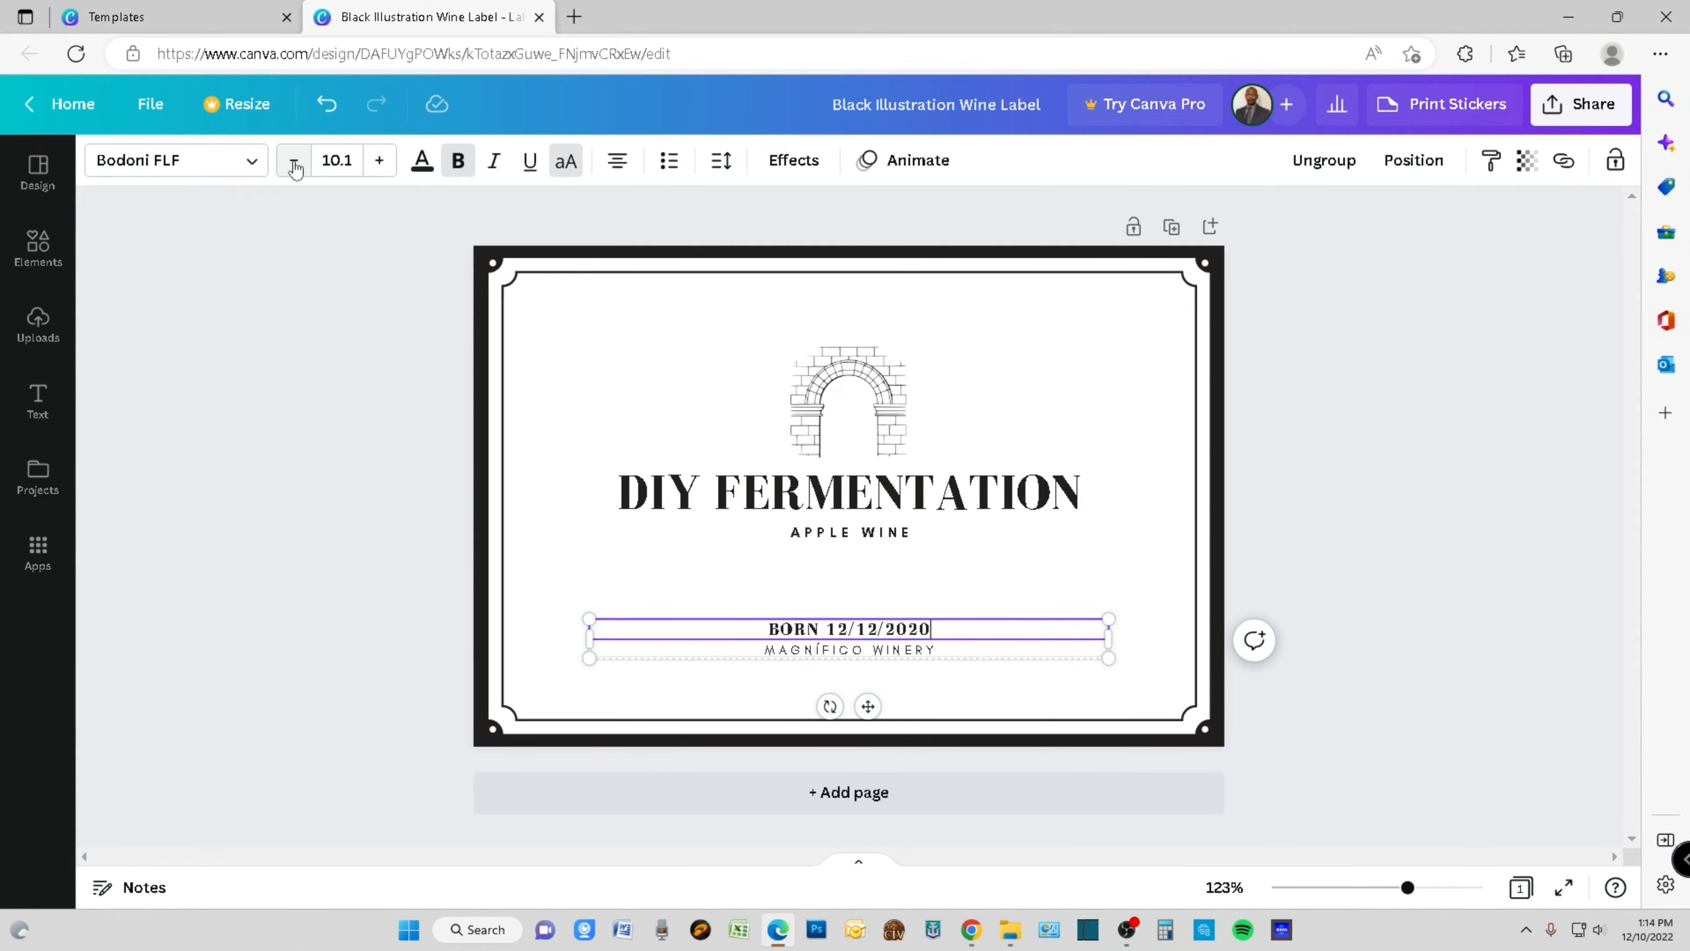
# - Replace the MAGNÍFICO WINERY line at the bottom of the label with "ABV 13%"
pyautogui.click(916, 656)
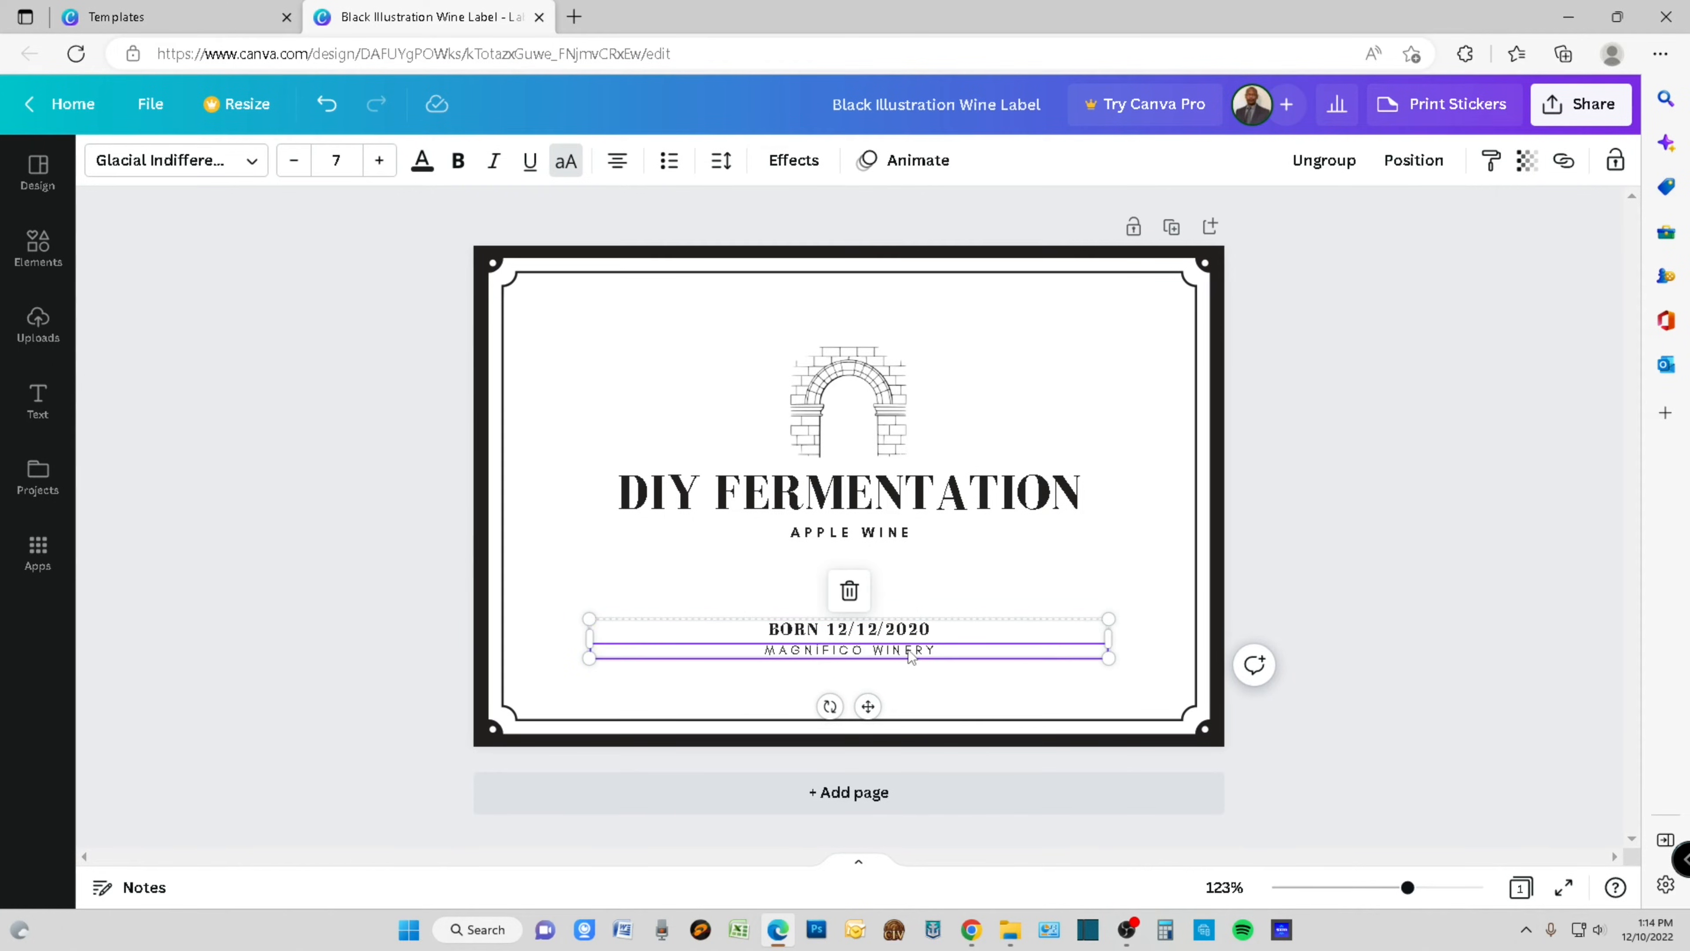
pyautogui.doubleClick(930, 655)
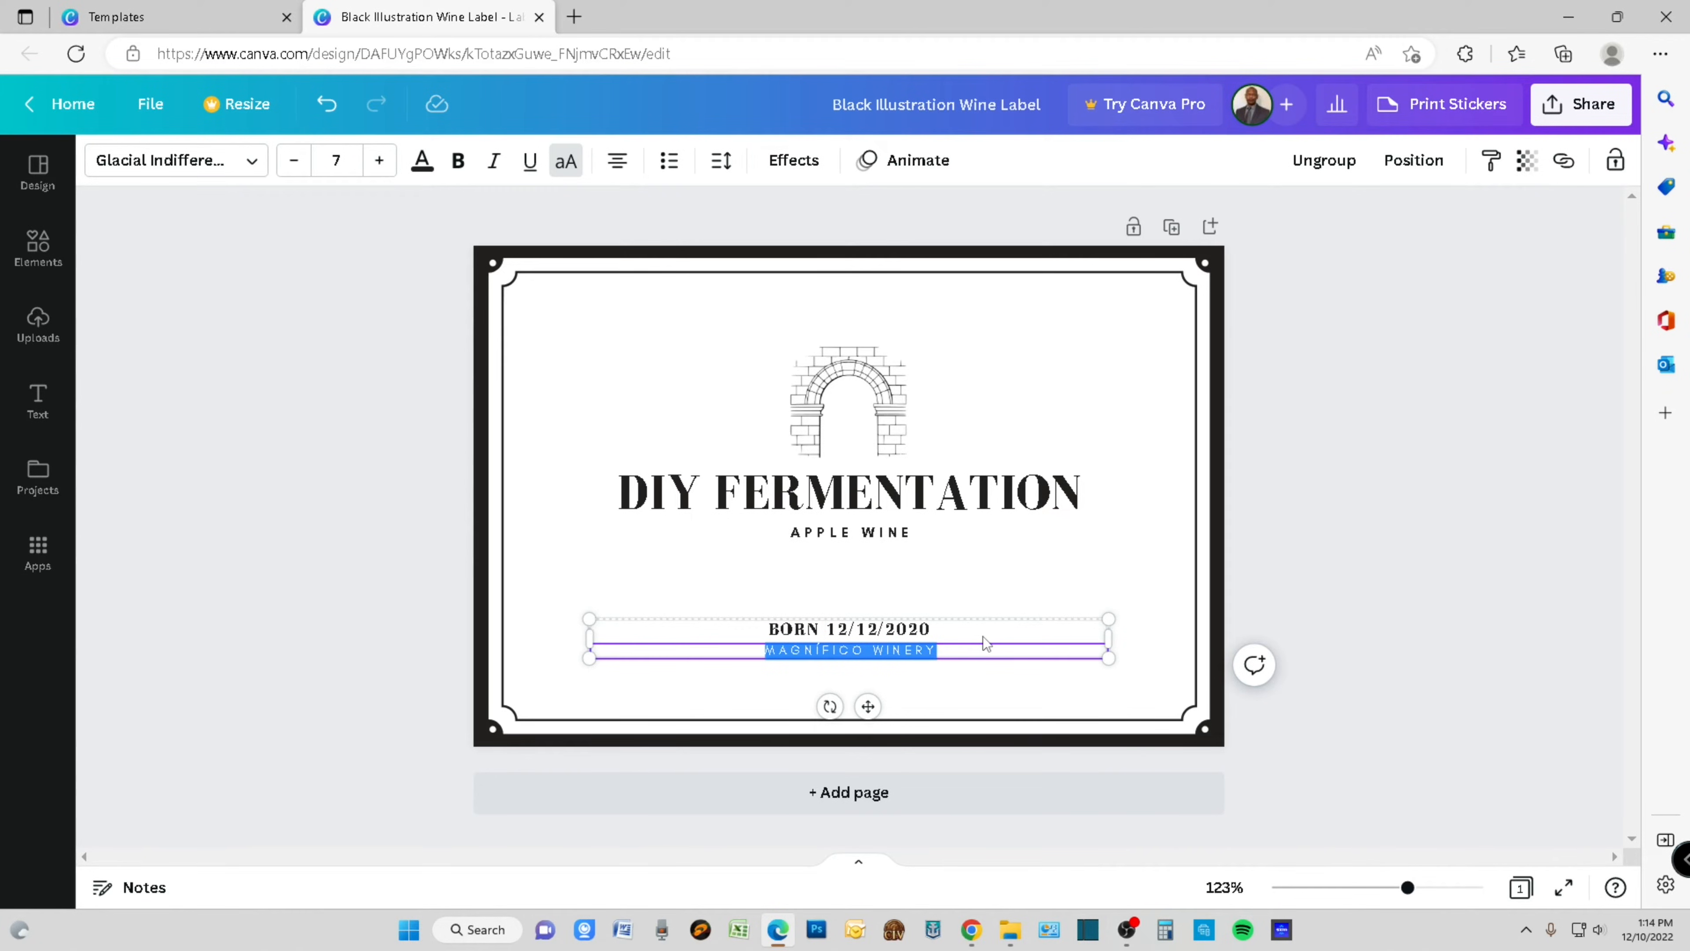
pyautogui.press('BackSpace')
pyautogui.write('AB')
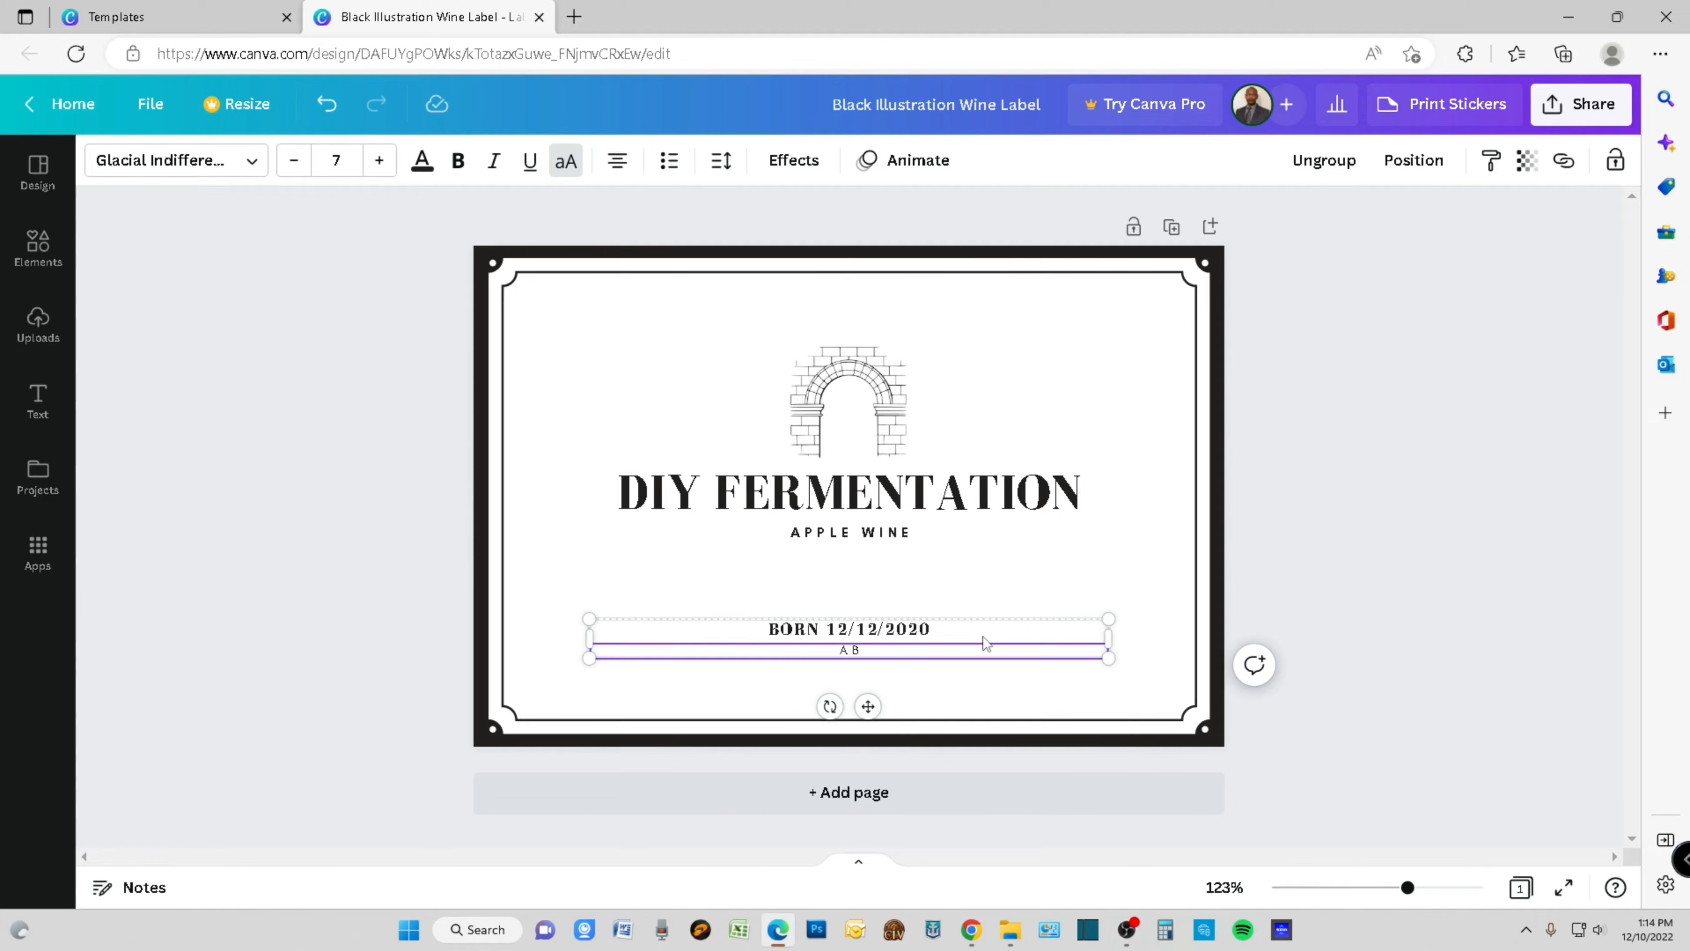
pyautogui.write('V 13%')
pyautogui.click(871, 679)
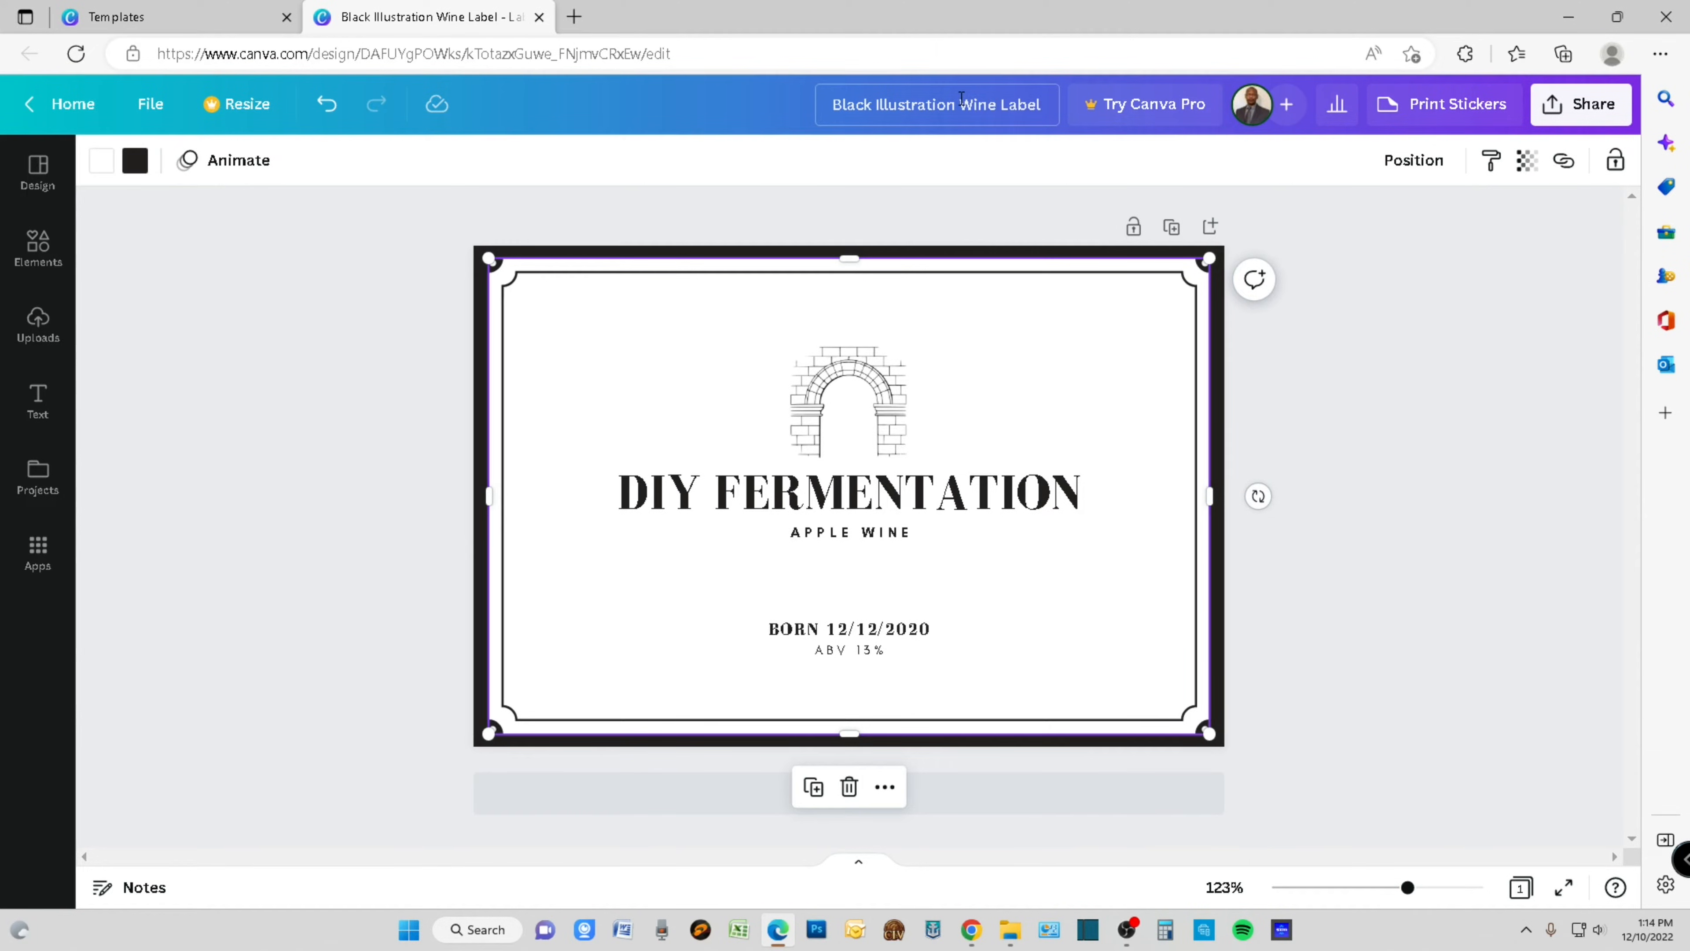
# - Rename the design as "Wine Label Example"
pyautogui.moveTo(962, 101); pyautogui.dragTo(838, 118)
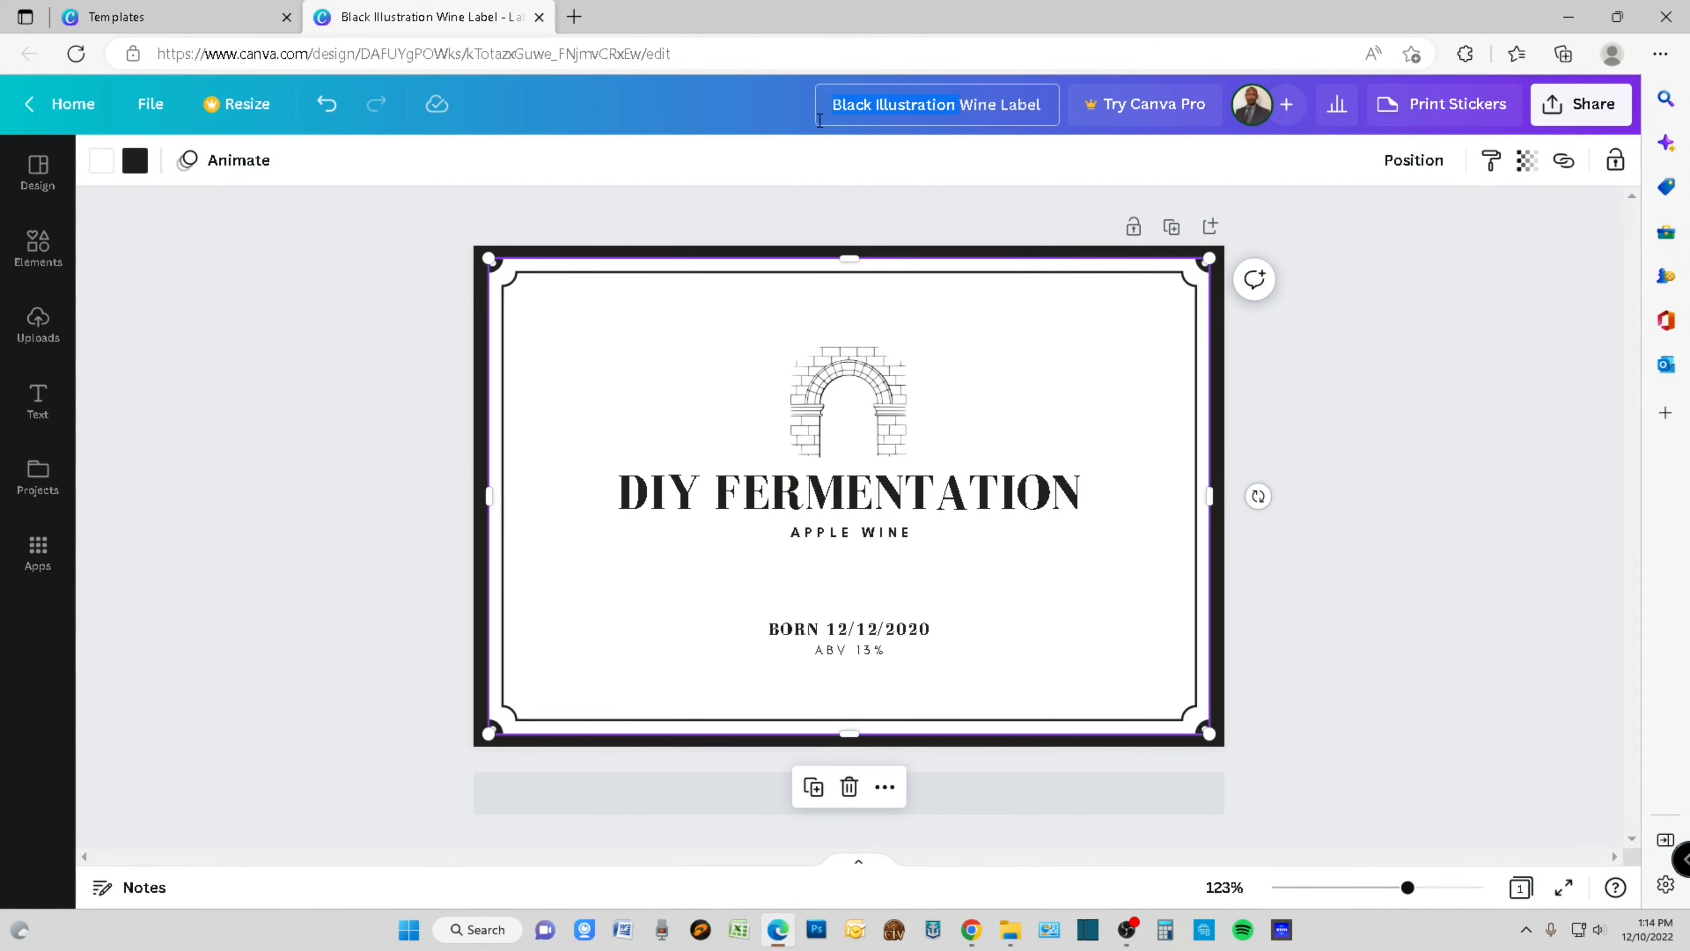
pyautogui.press('BackSpace')
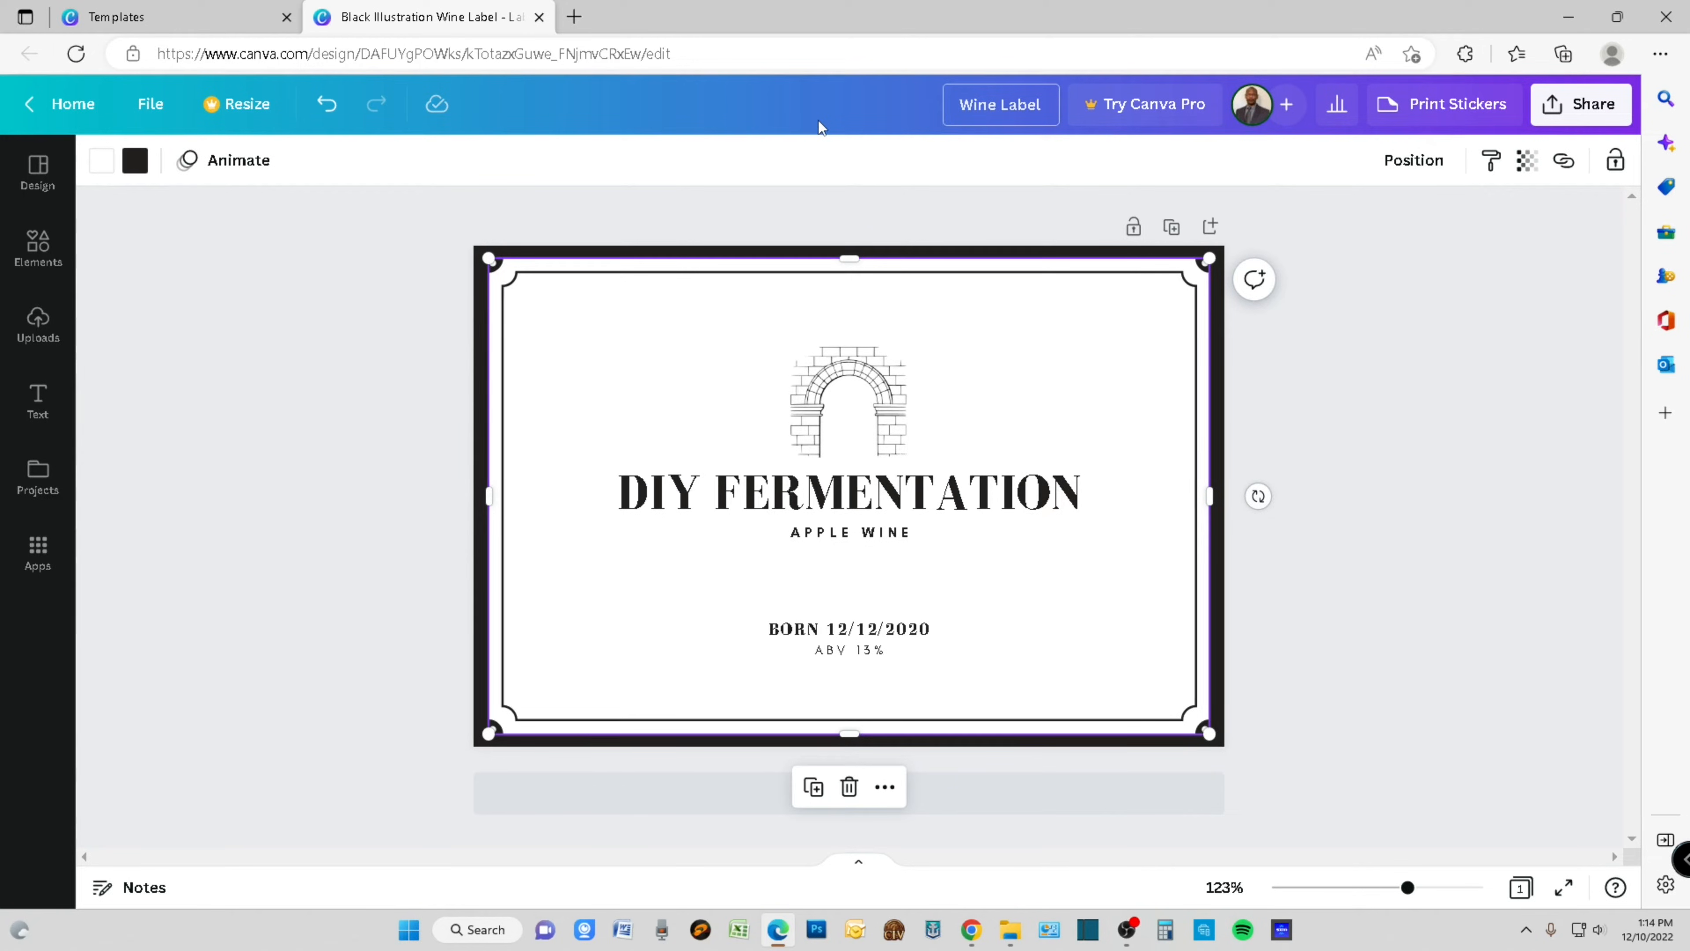
pyautogui.press('Right')
pyautogui.press('Right')
pyautogui.press('Right')
pyautogui.press('Right')
pyautogui.press('Right')
pyautogui.press('Right')
pyautogui.press('Right')
pyautogui.press('Right')
pyautogui.write('Example')
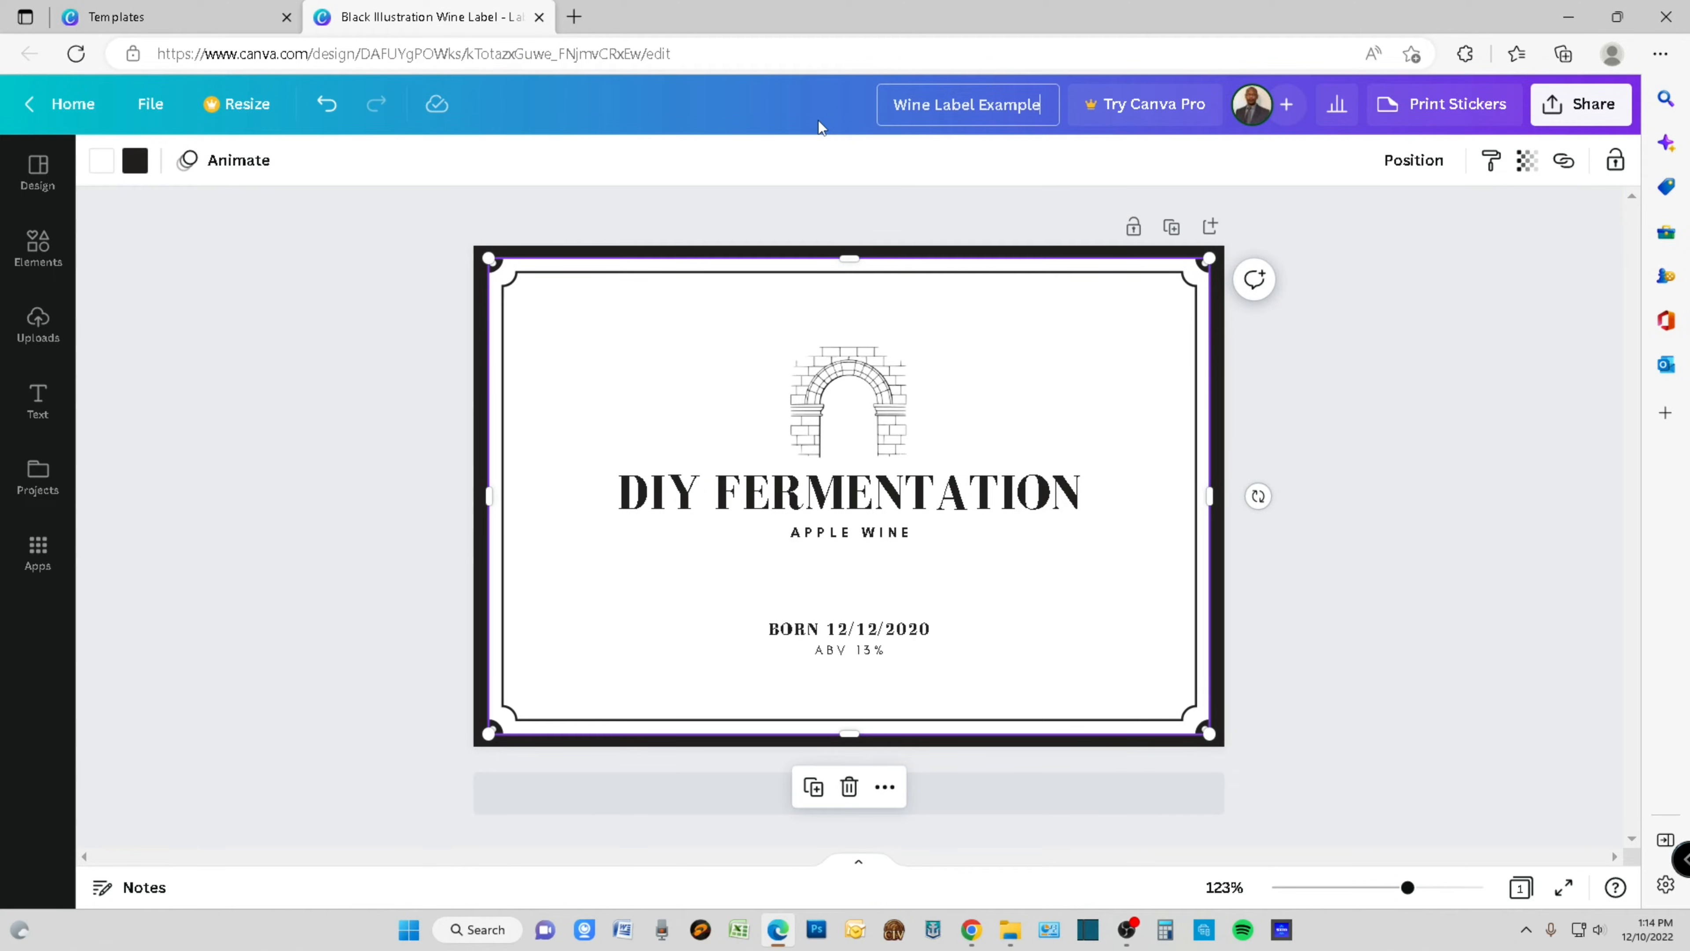
pyautogui.click(1091, 201)
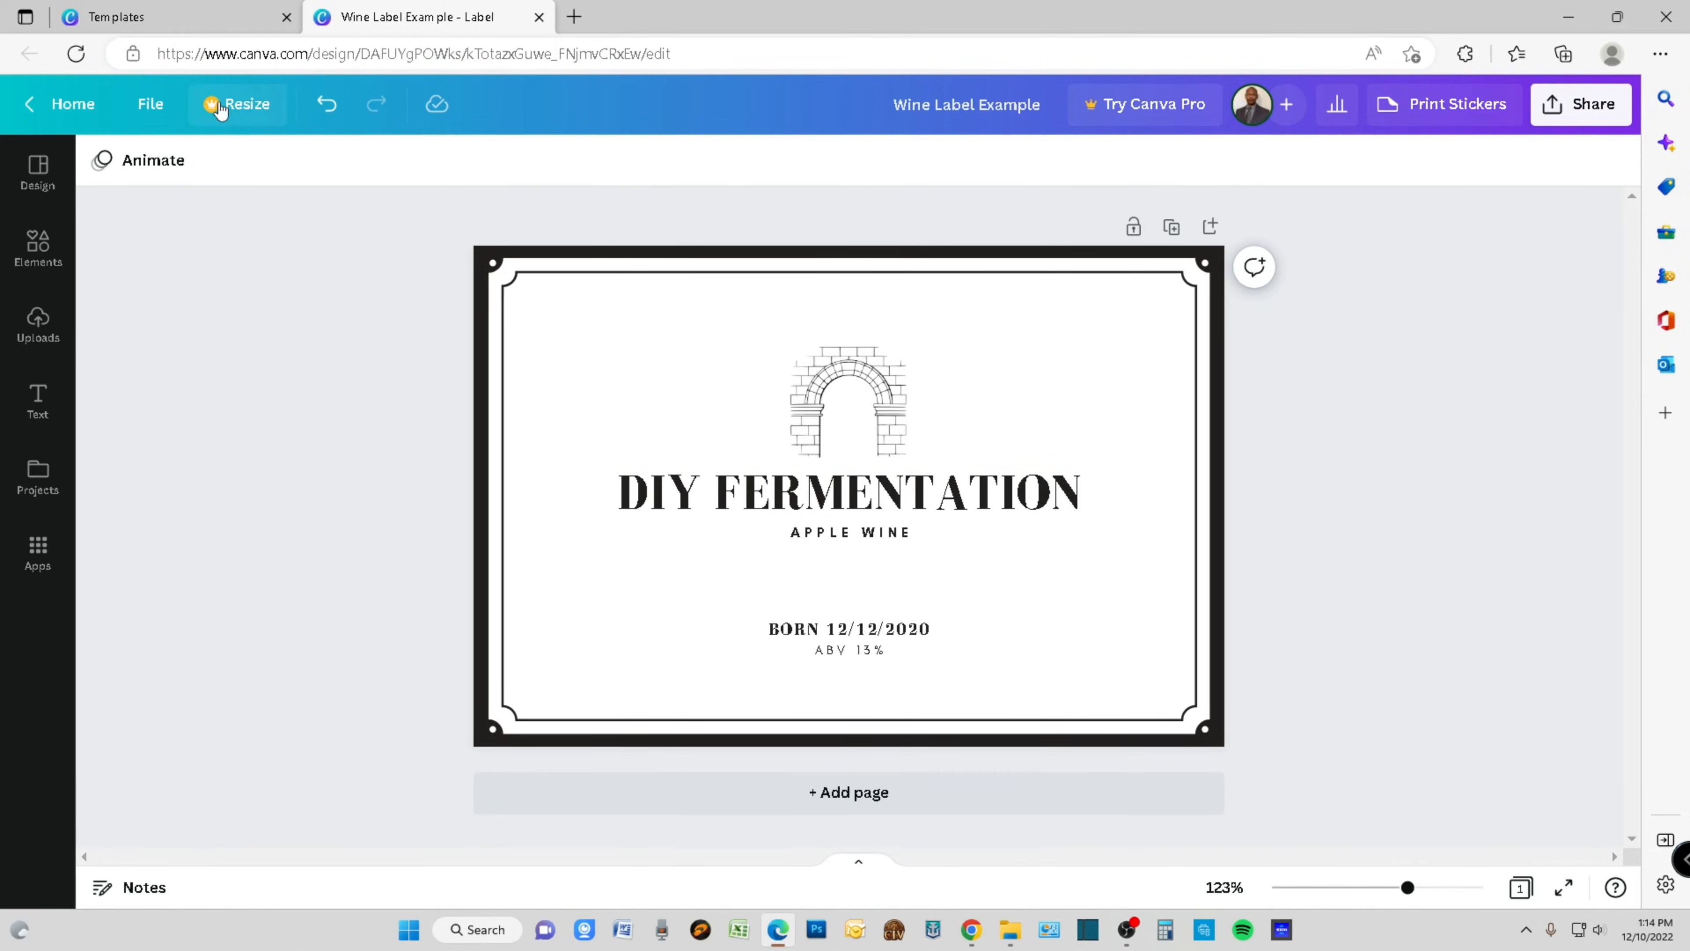
# - Download the finished label design as a PNG file
pyautogui.click(157, 109)
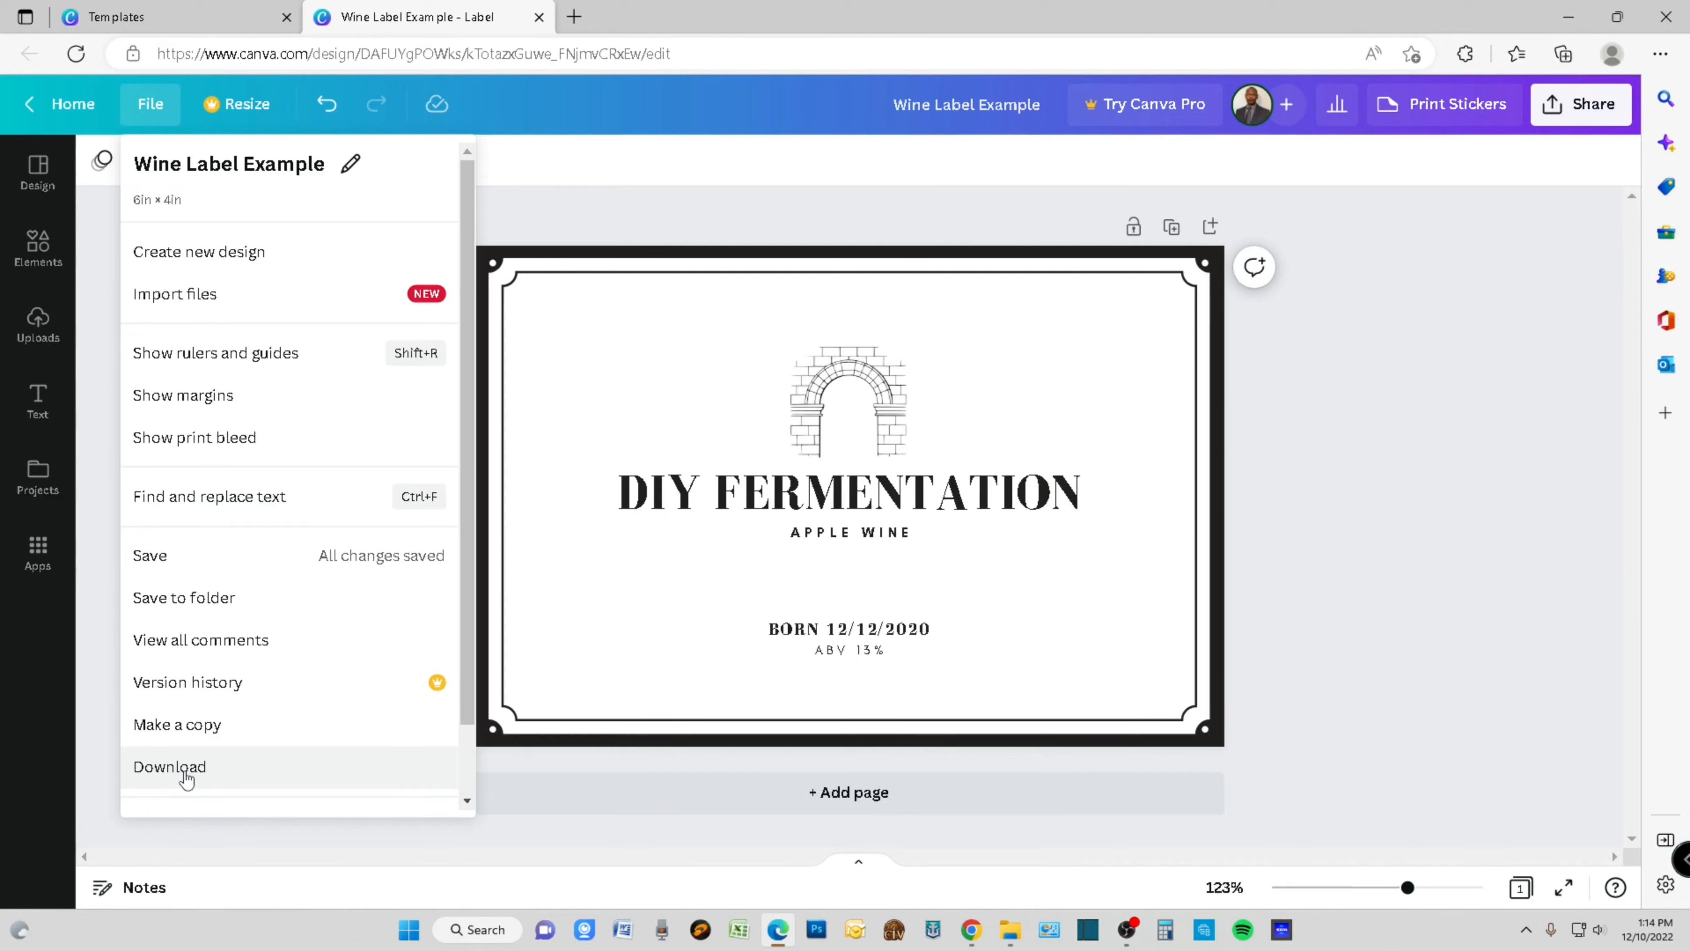
pyautogui.click(175, 767)
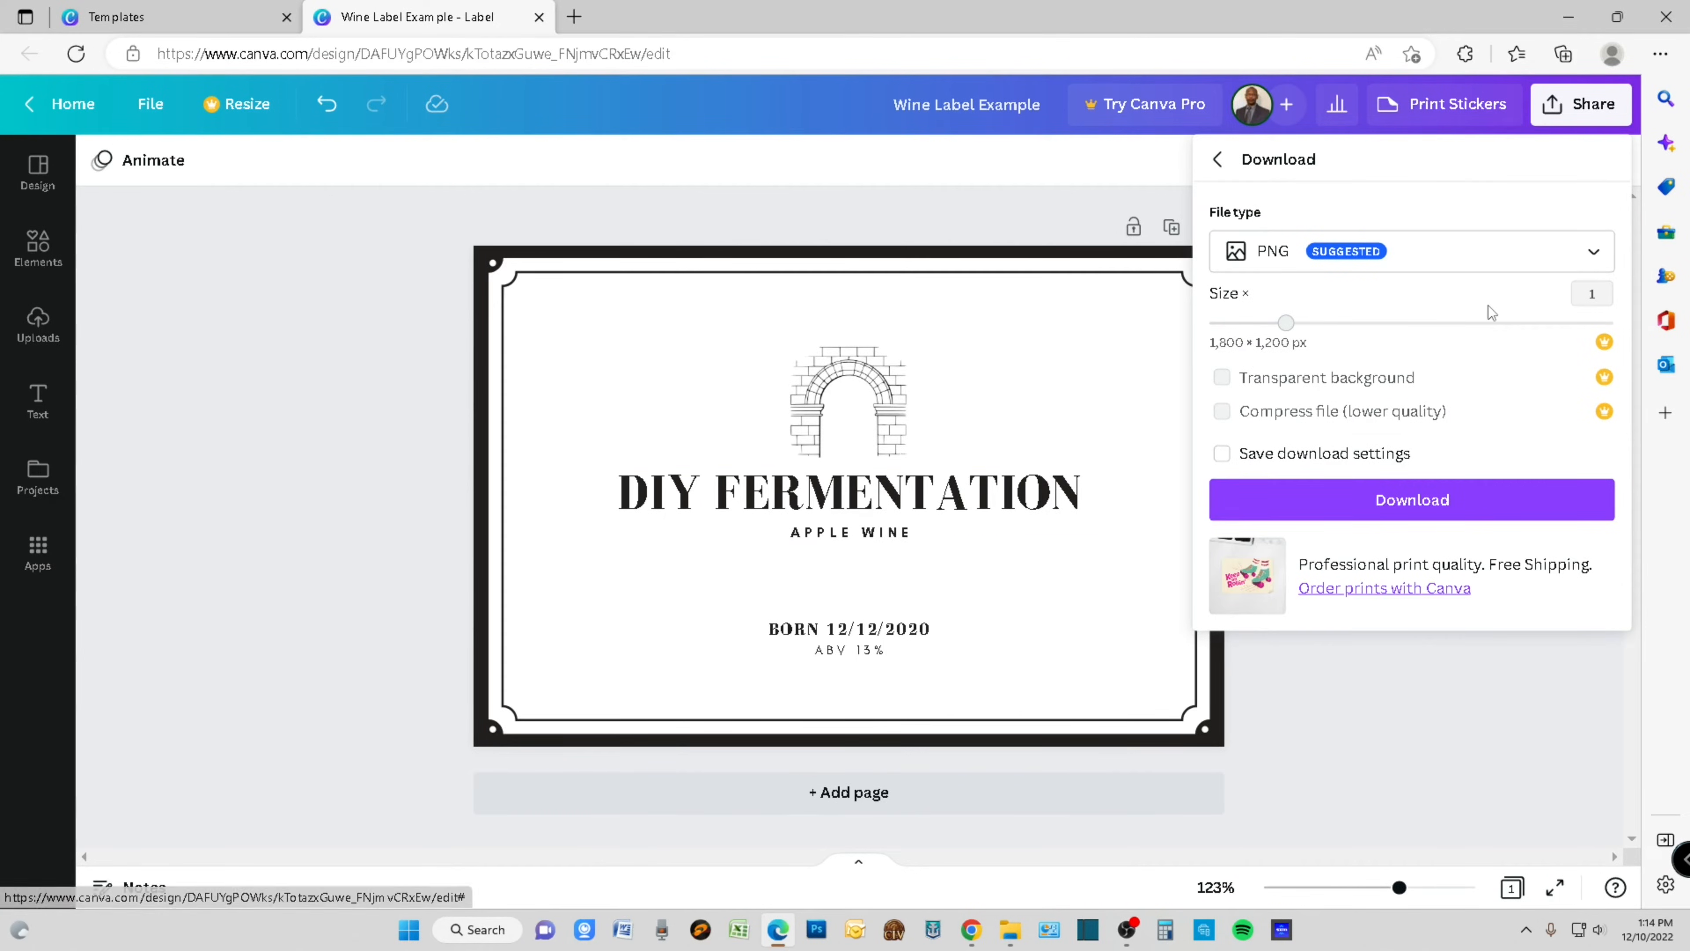
pyautogui.click(1599, 257)
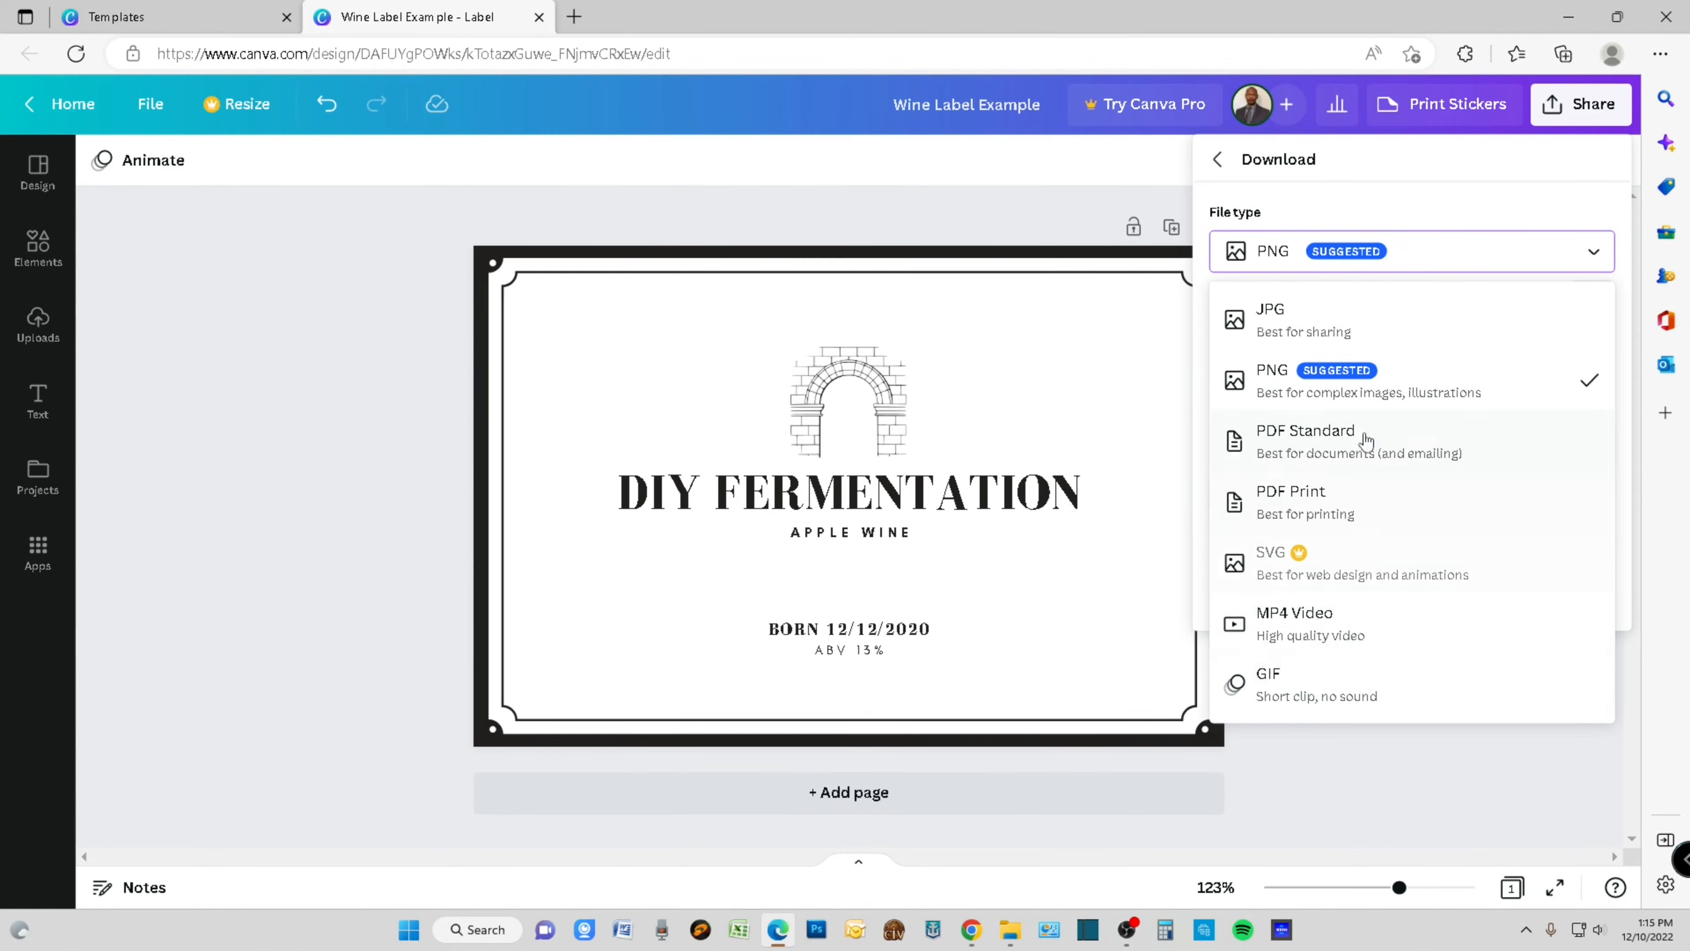
pyautogui.click(1444, 382)
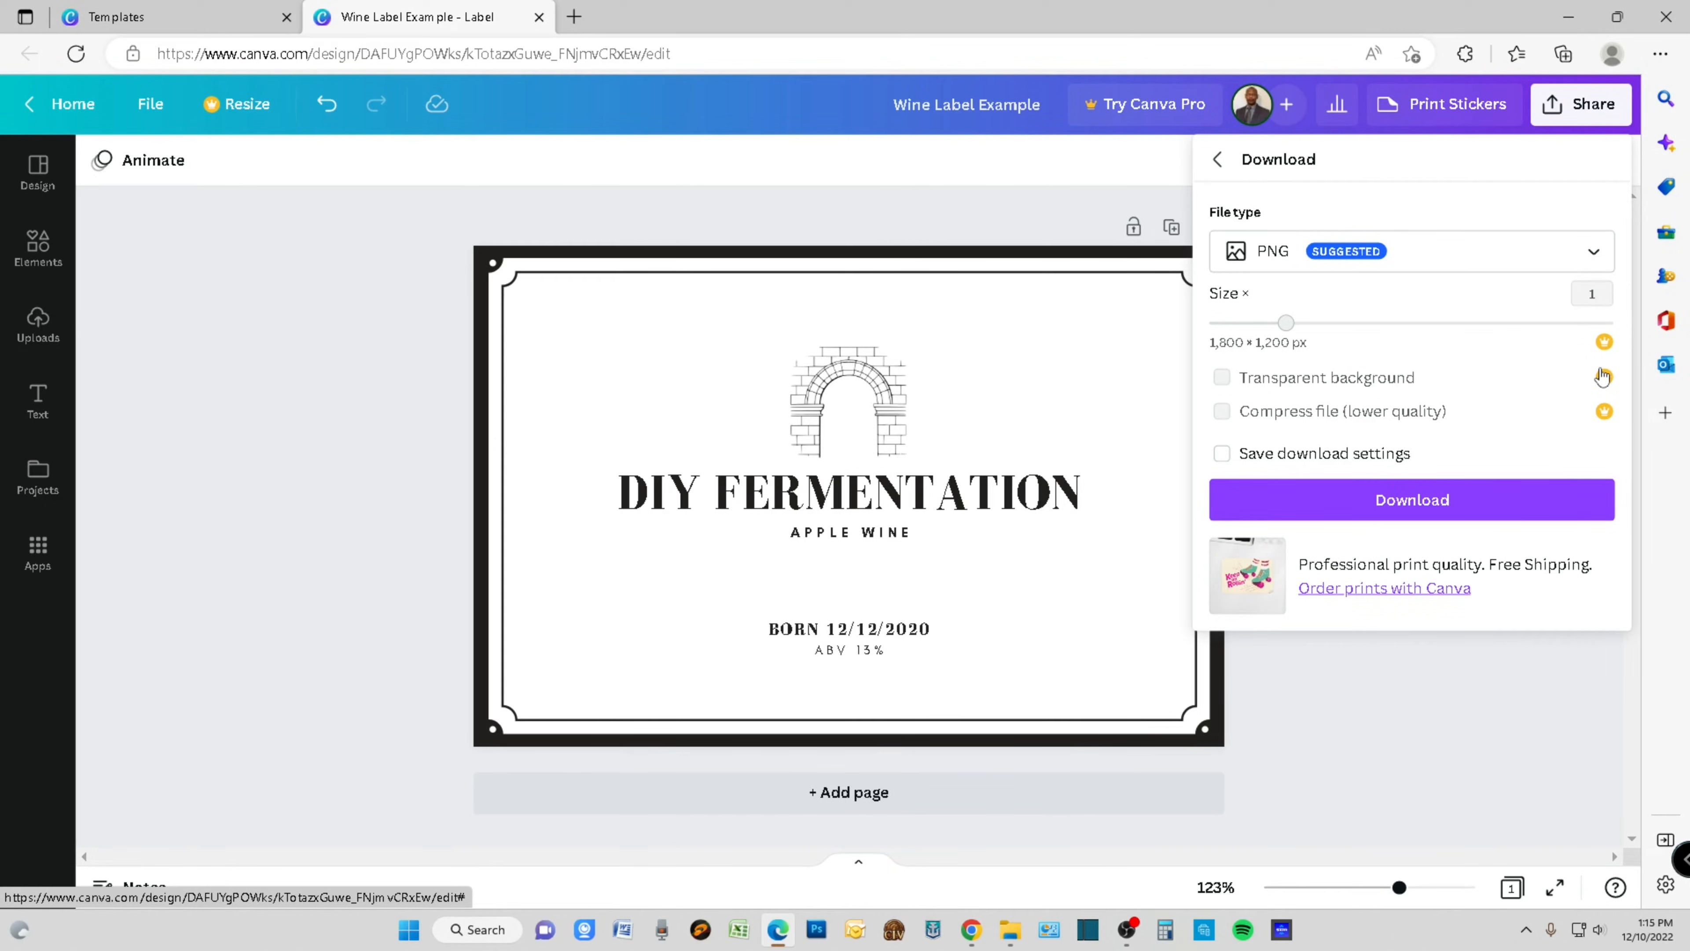
pyautogui.click(1409, 507)
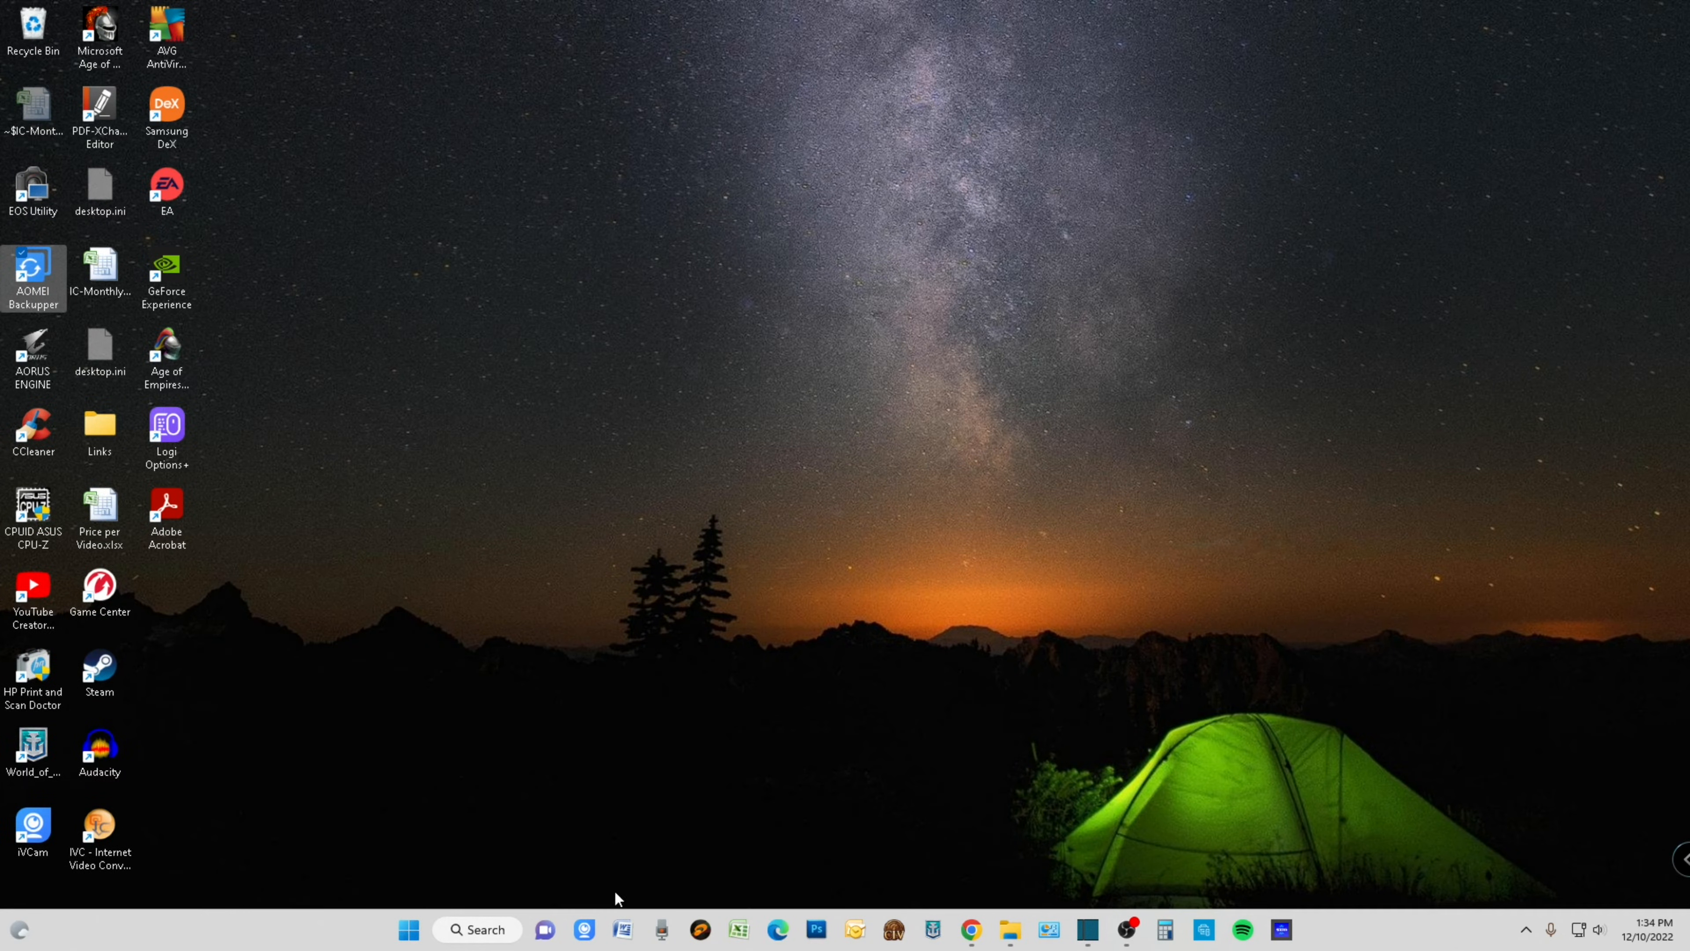
# - Open Microsoft Word and set the blank document's top, bottom, left and right margins to 0.2"
pyautogui.click(623, 930)
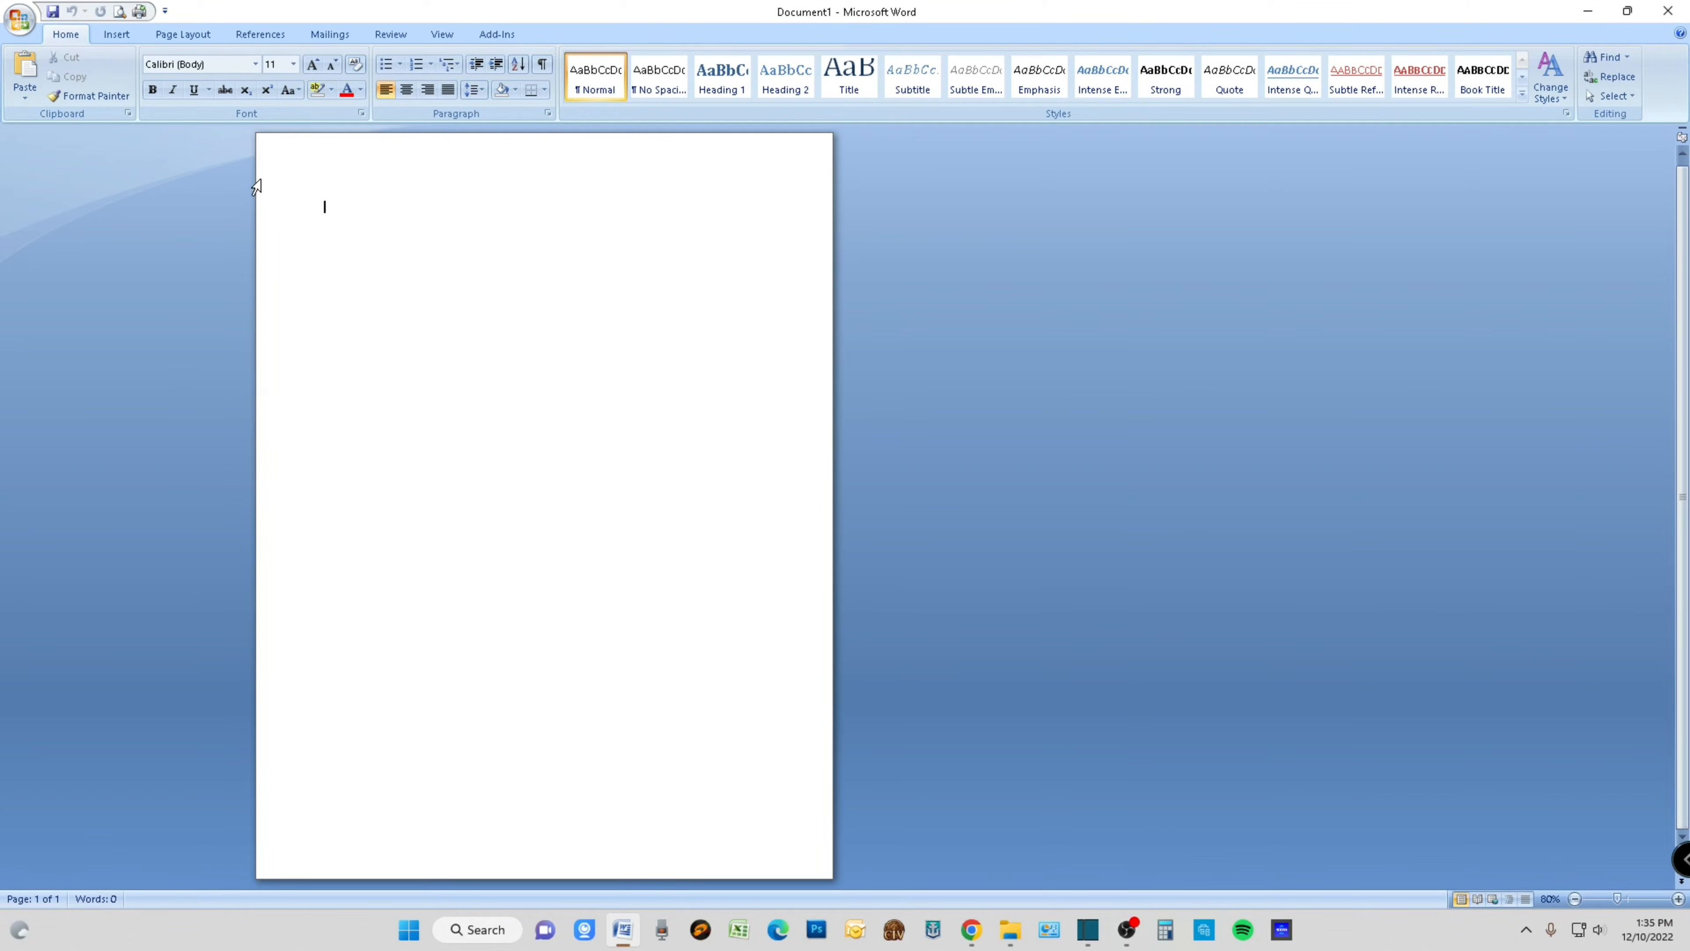
pyautogui.click(184, 36)
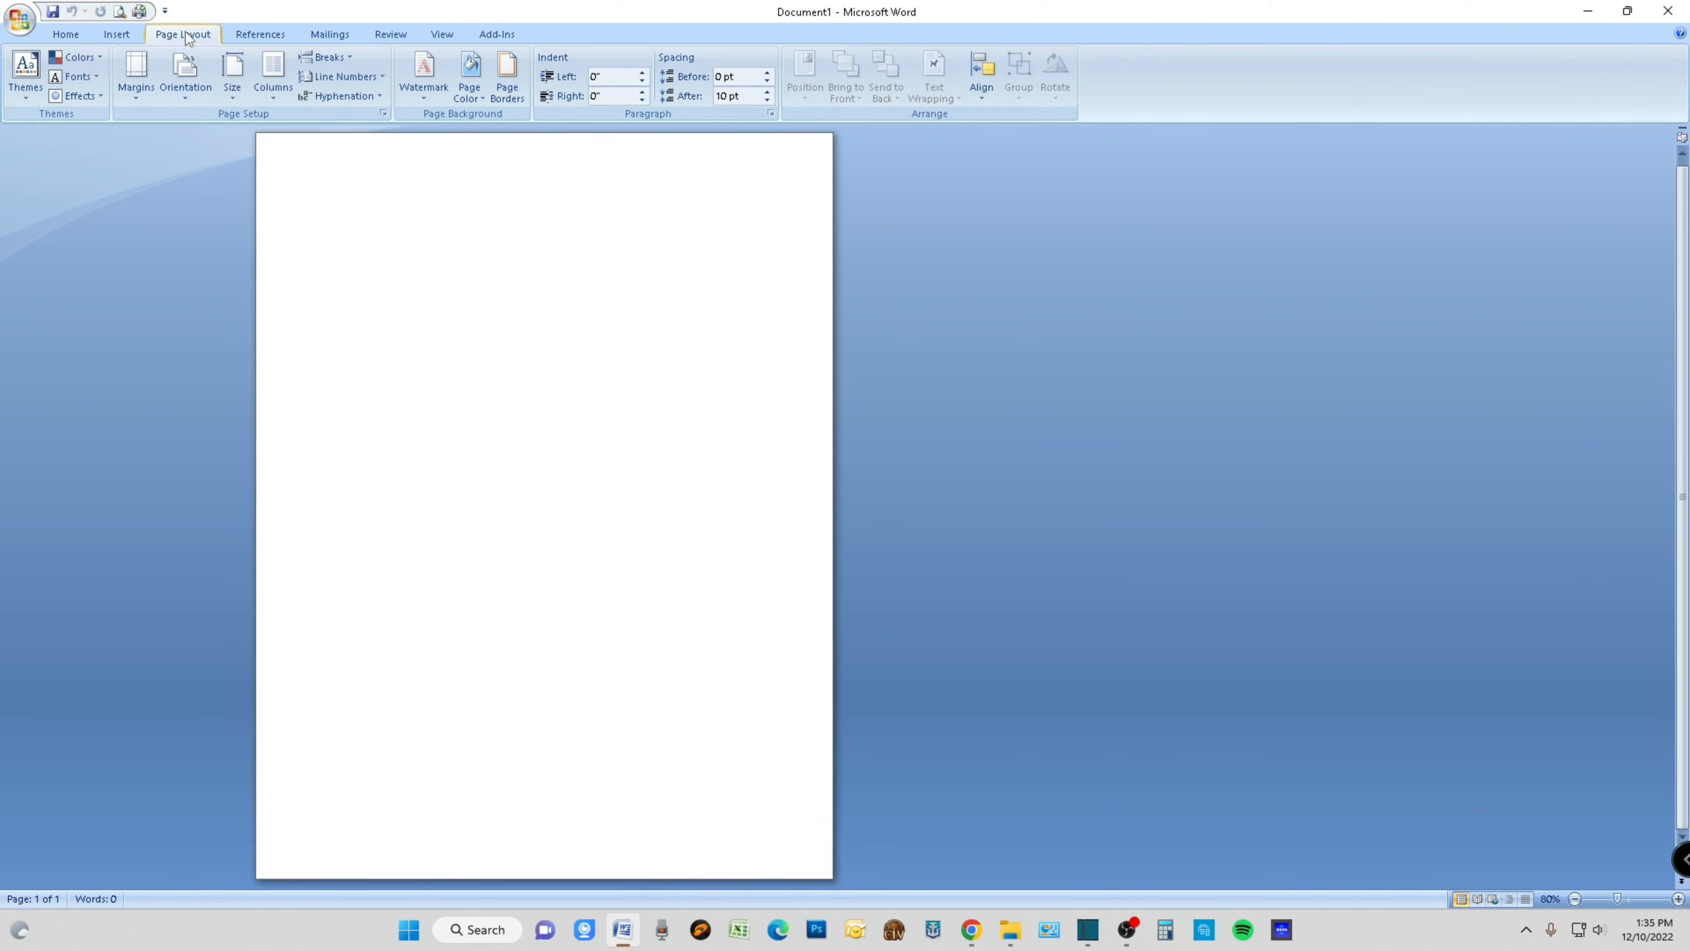
pyautogui.click(135, 84)
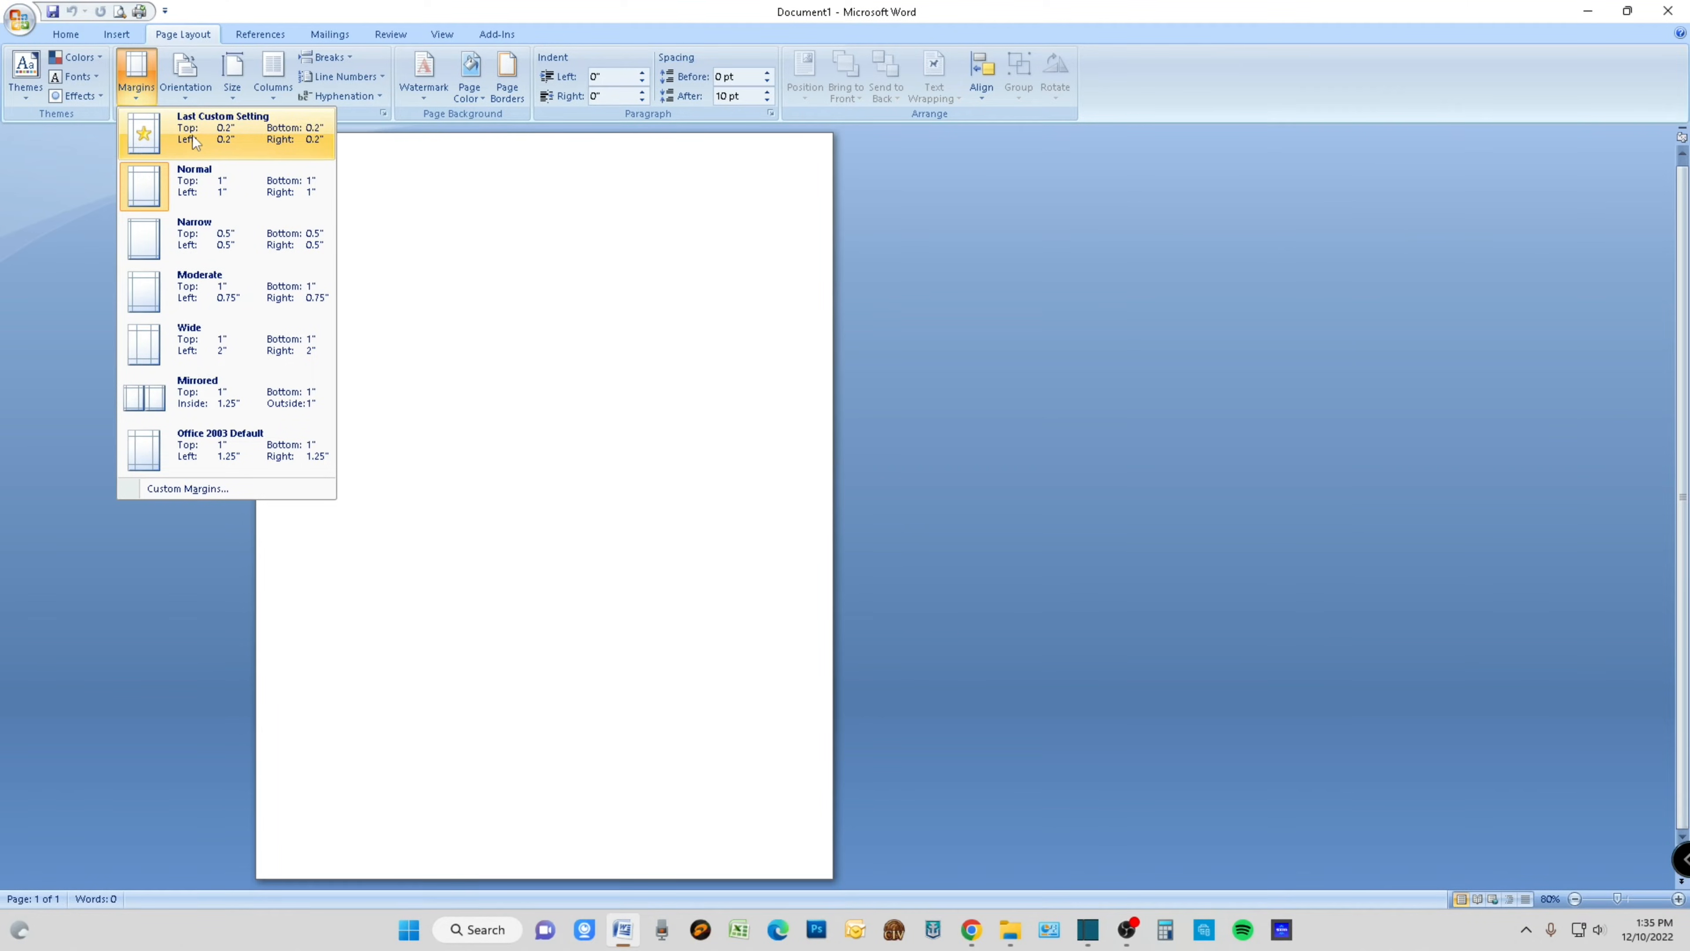
pyautogui.click(170, 493)
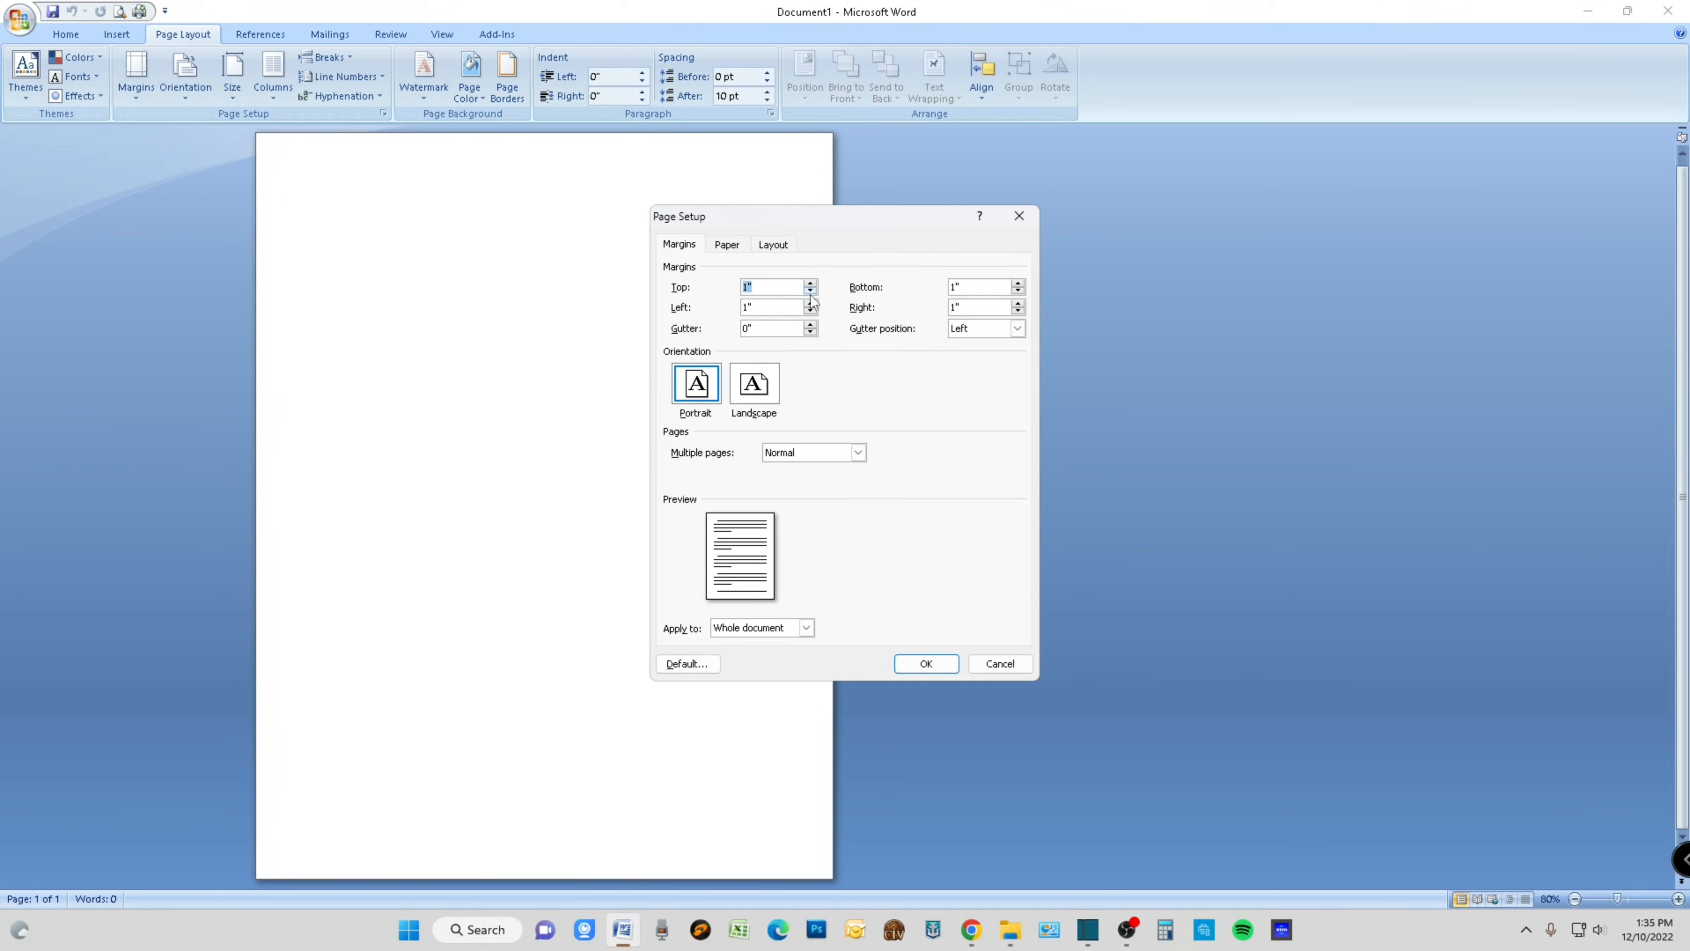
pyautogui.moveTo(810, 291); pyautogui.dragTo(810, 291)
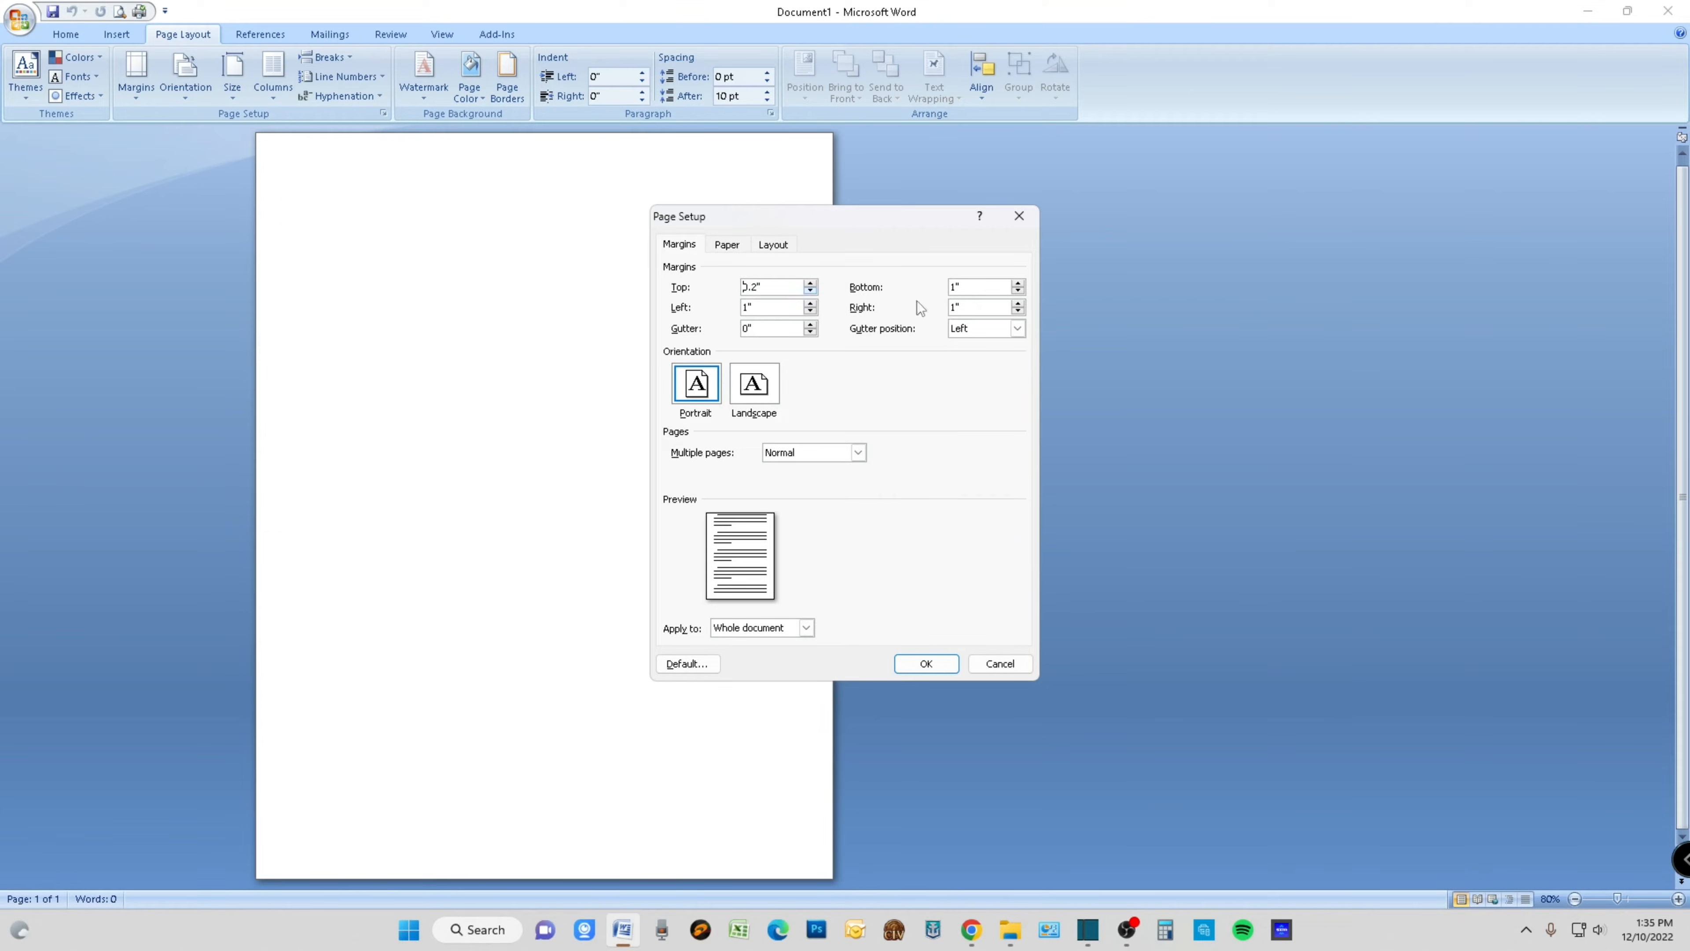
pyautogui.click(1018, 291)
pyautogui.moveTo(811, 311); pyautogui.dragTo(810, 311)
pyautogui.click(810, 310)
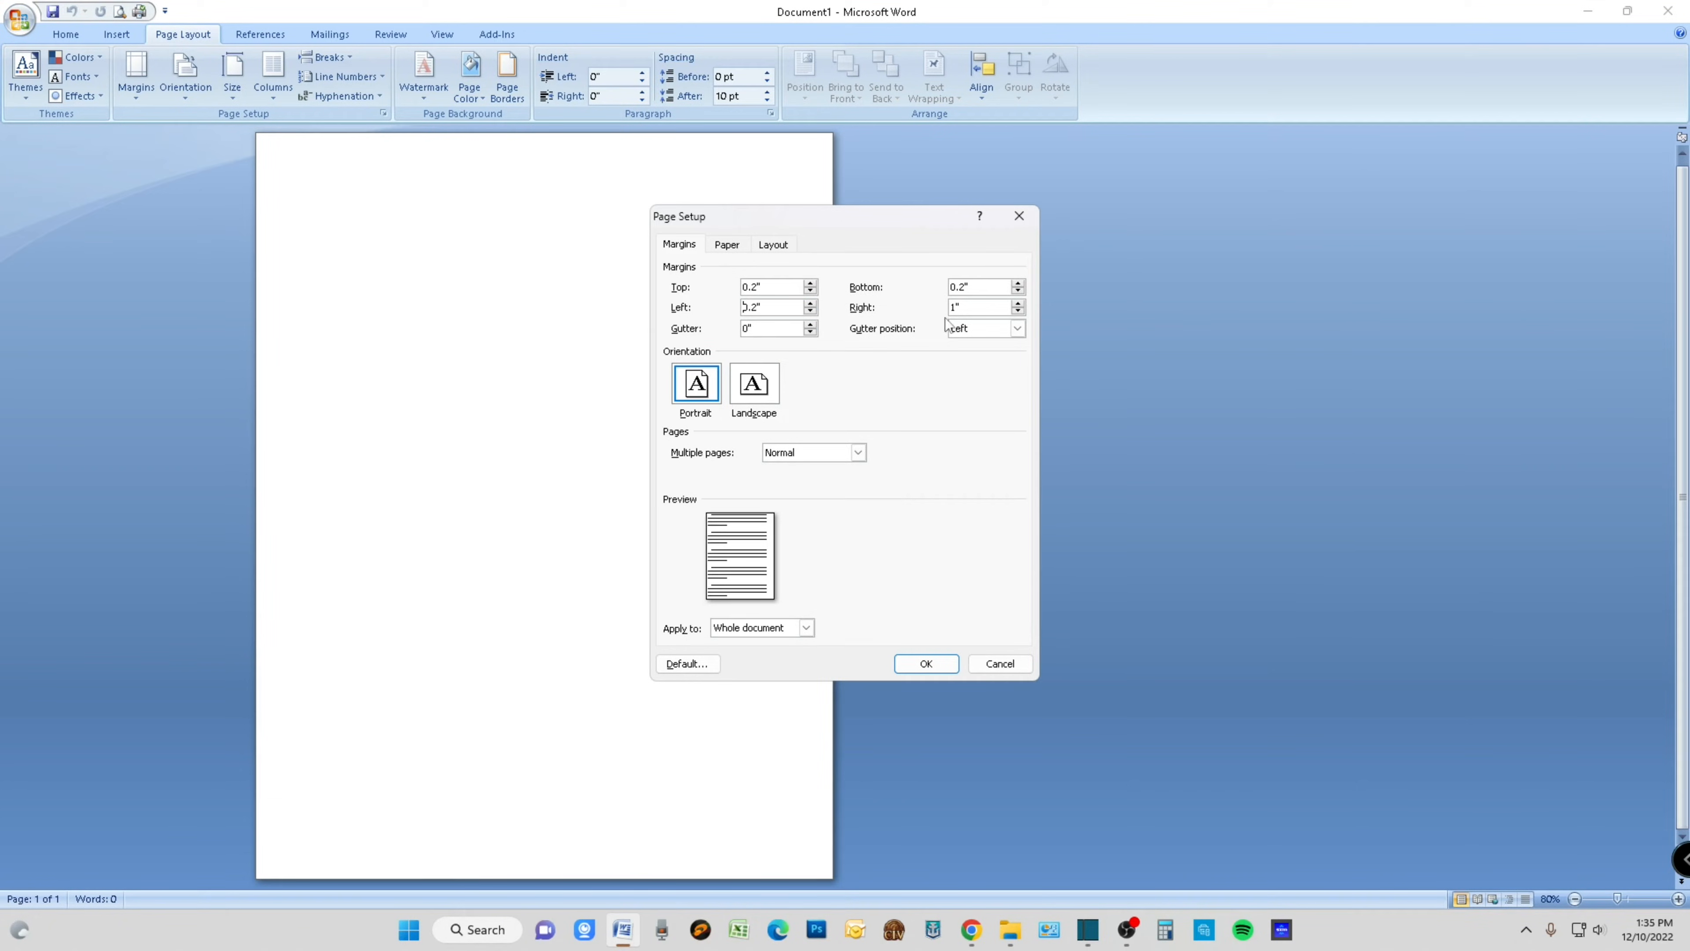
pyautogui.doubleClick(1018, 310)
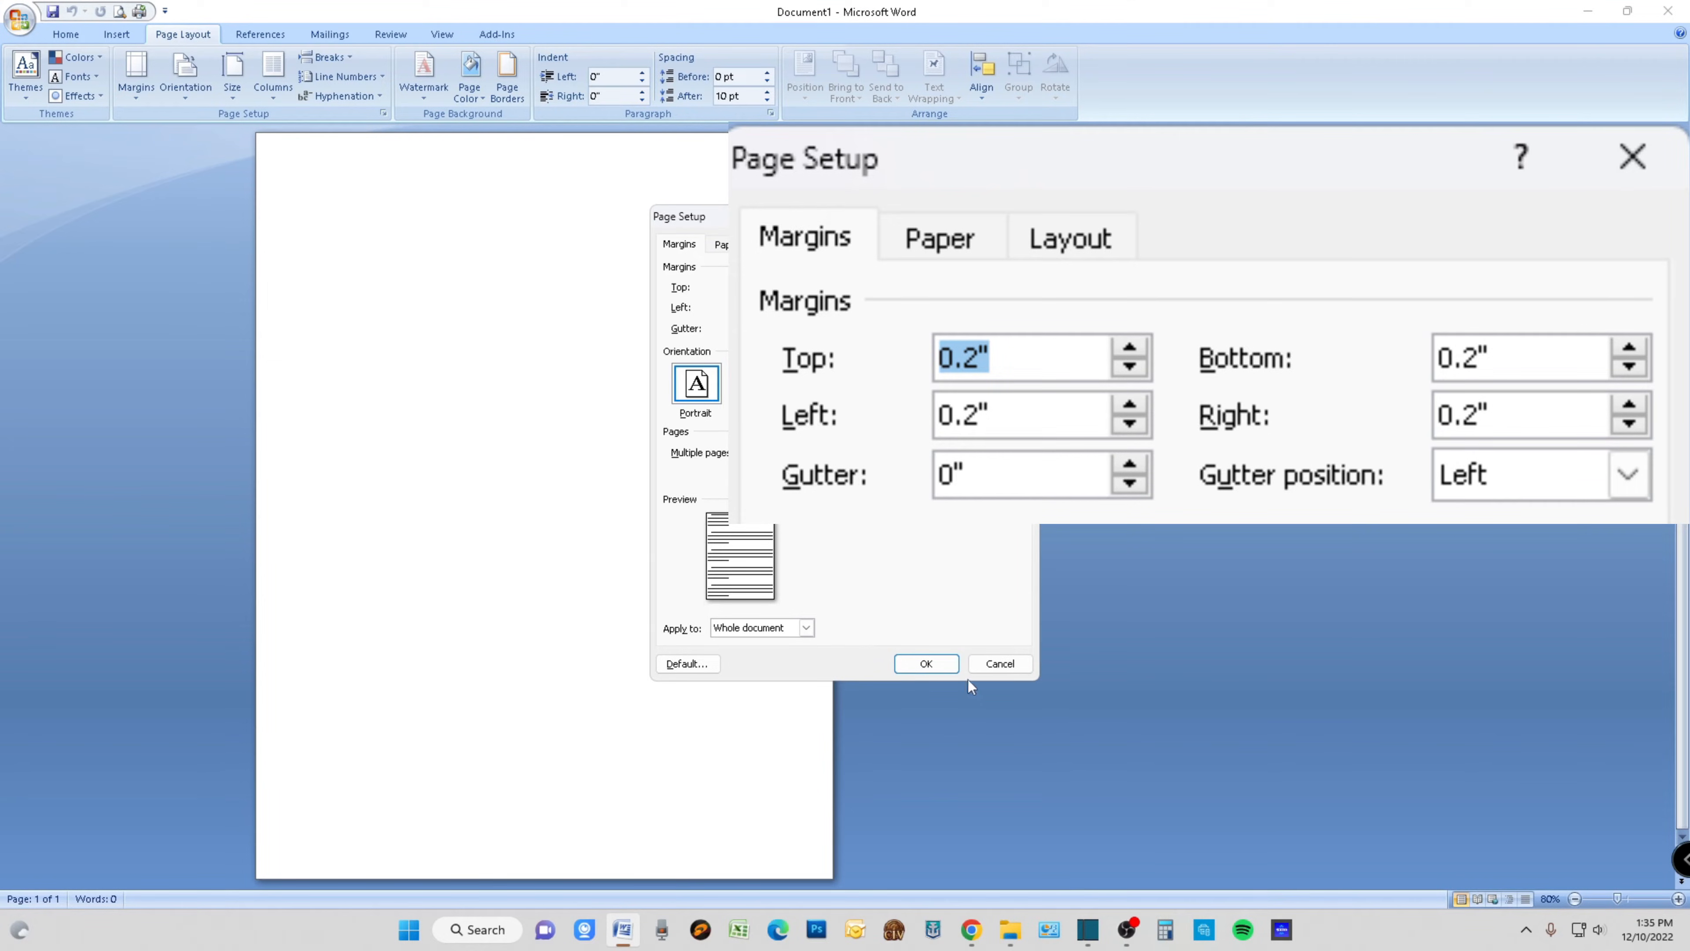
pyautogui.click(940, 665)
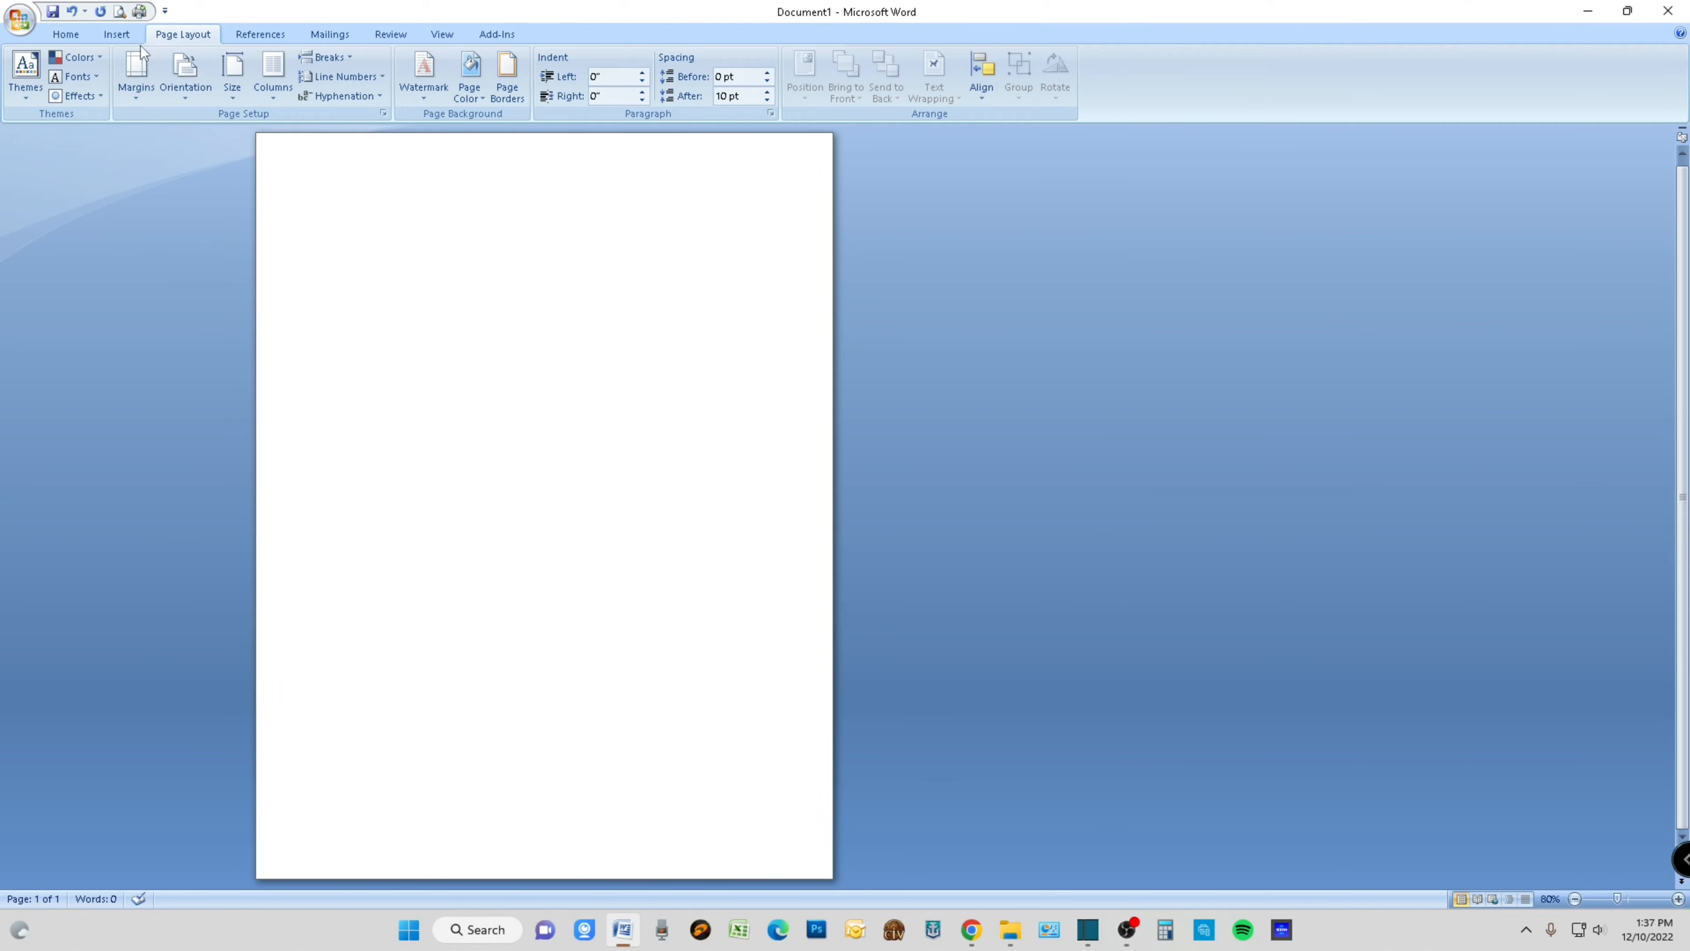
# - Insert the picture Wine Label Example.png from the Downloads folder into the blank document
pyautogui.click(117, 34)
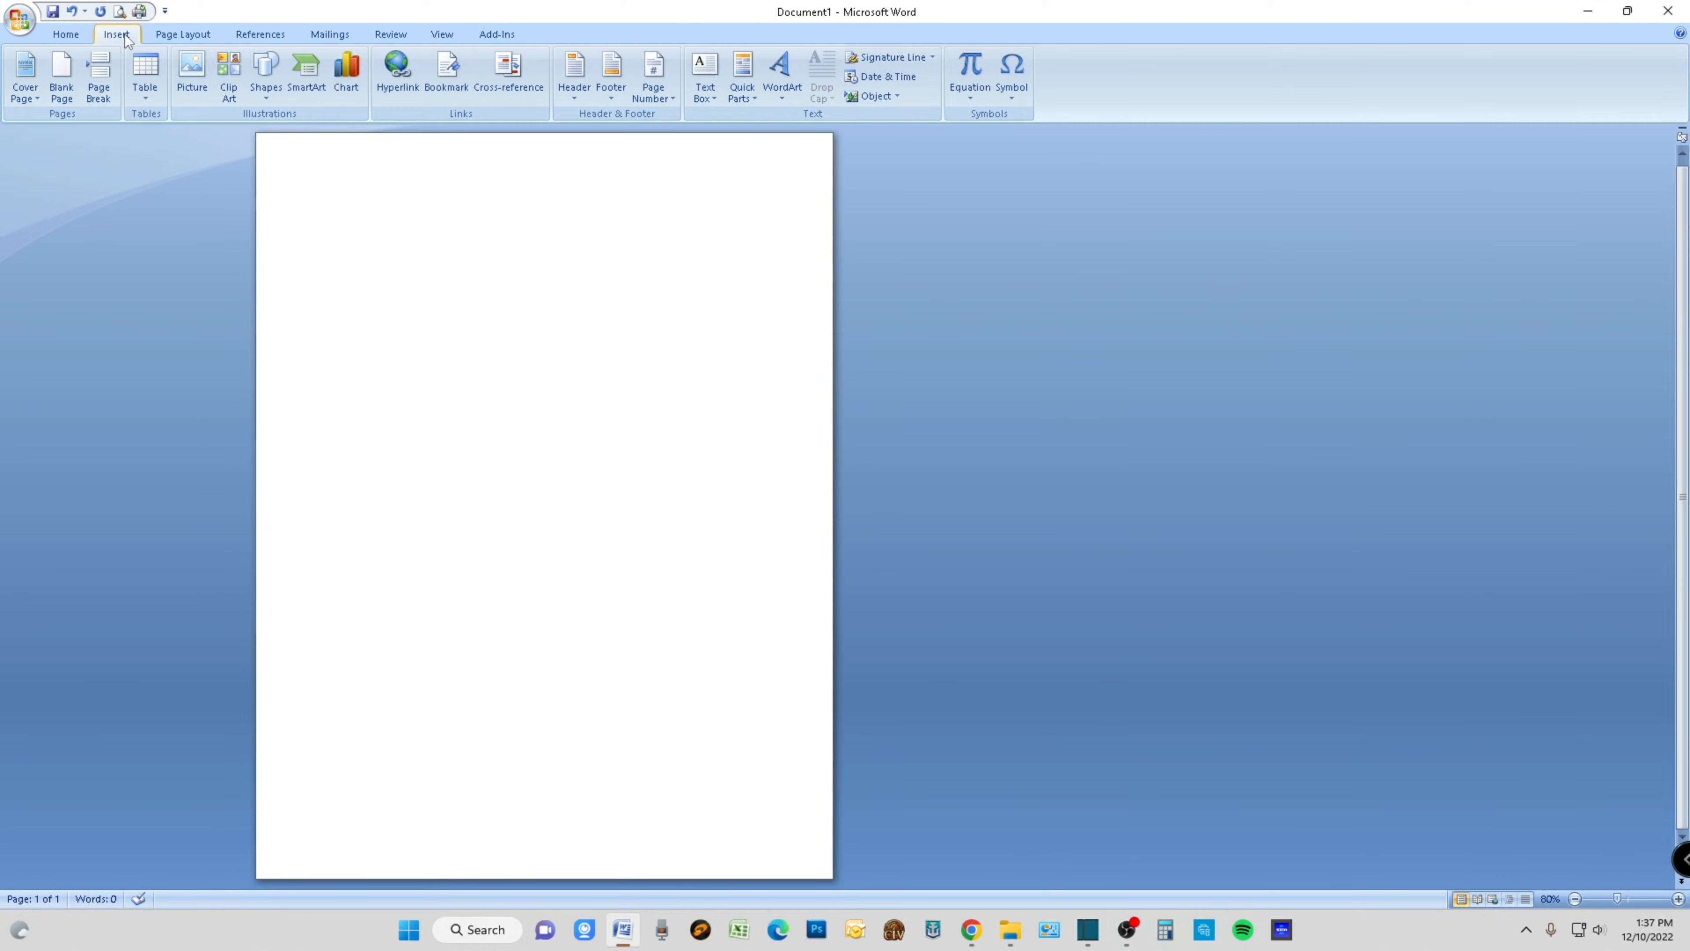
pyautogui.click(190, 78)
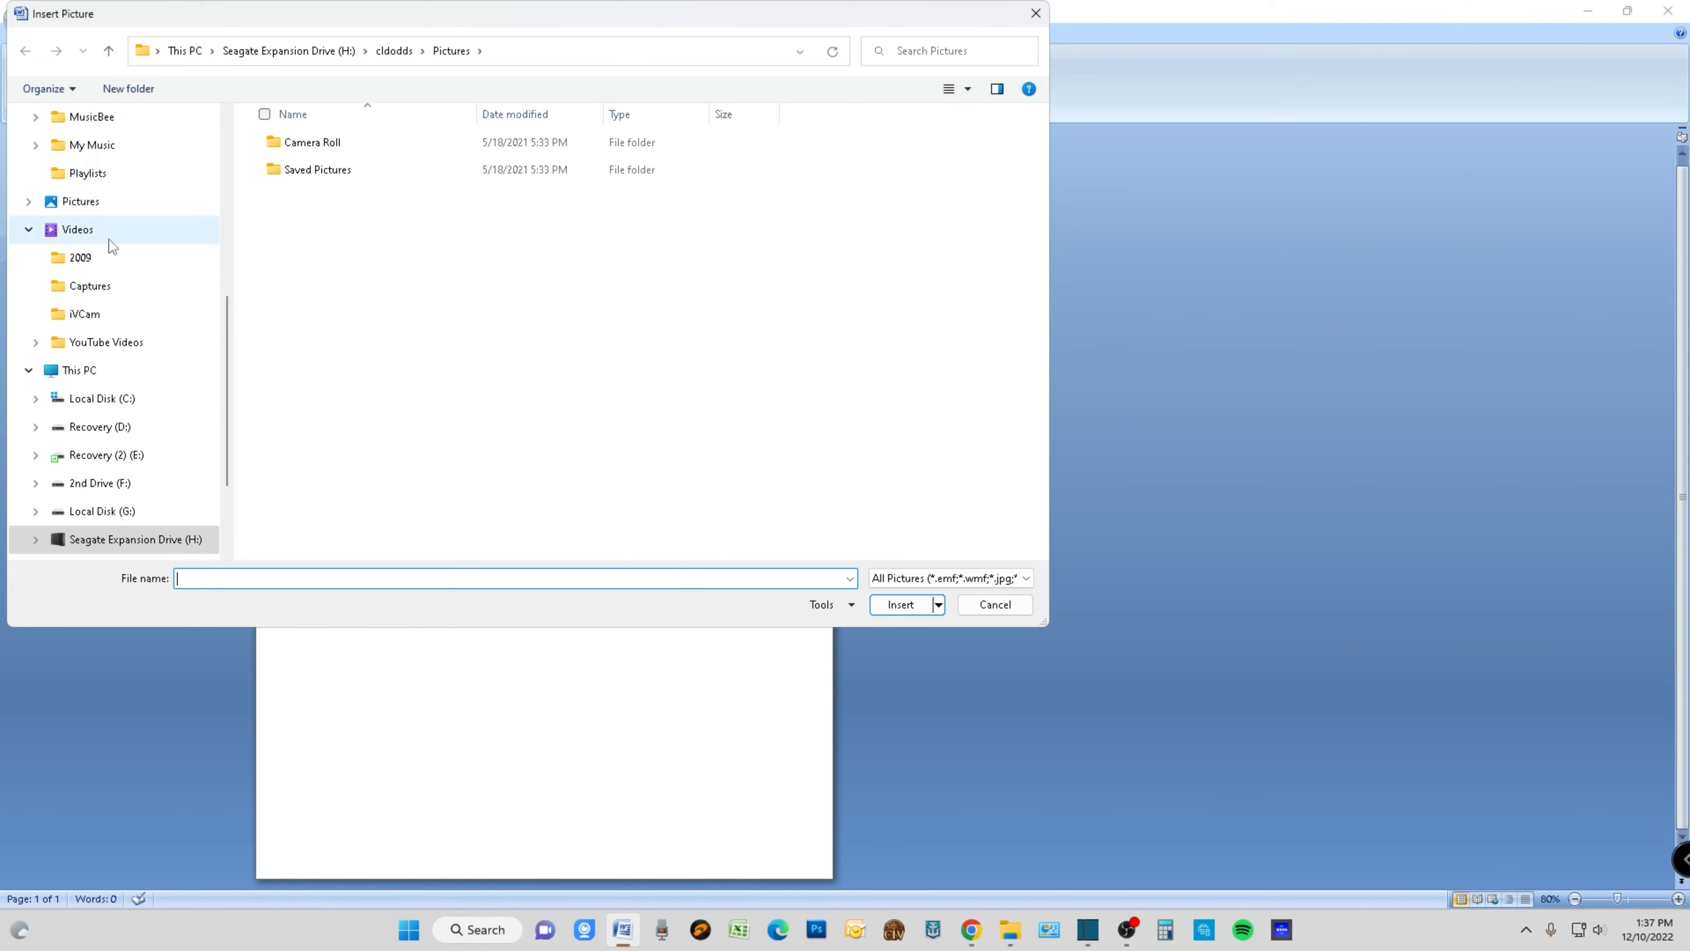
pyautogui.scroll(4, 113, 272)
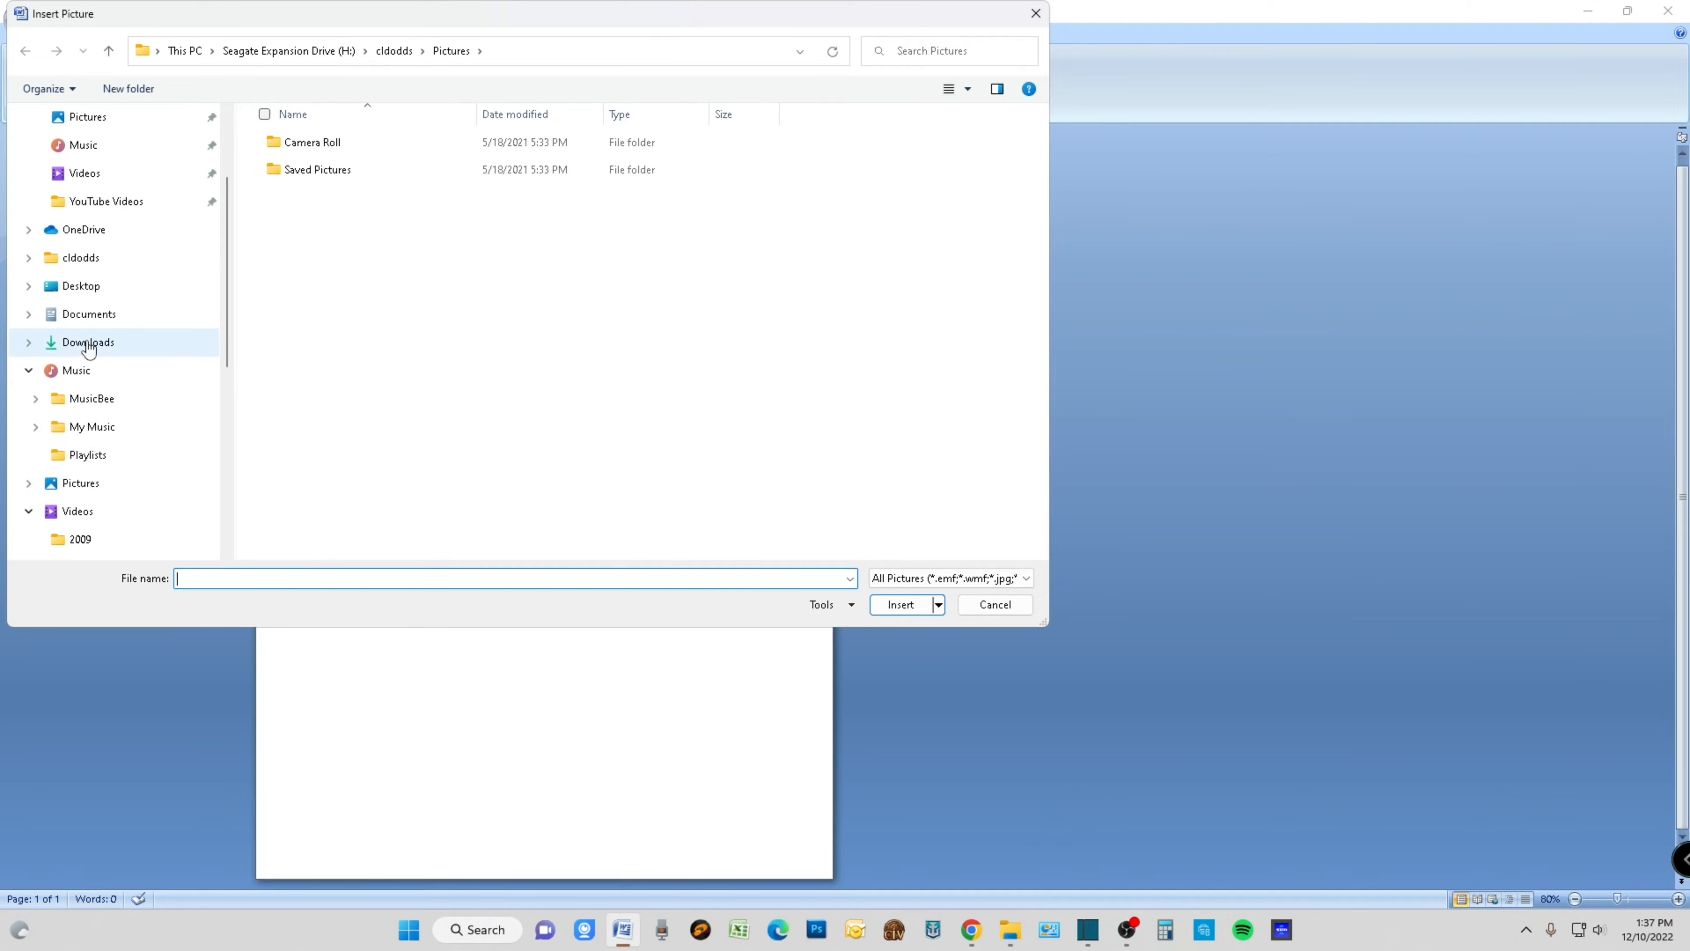
pyautogui.click(89, 341)
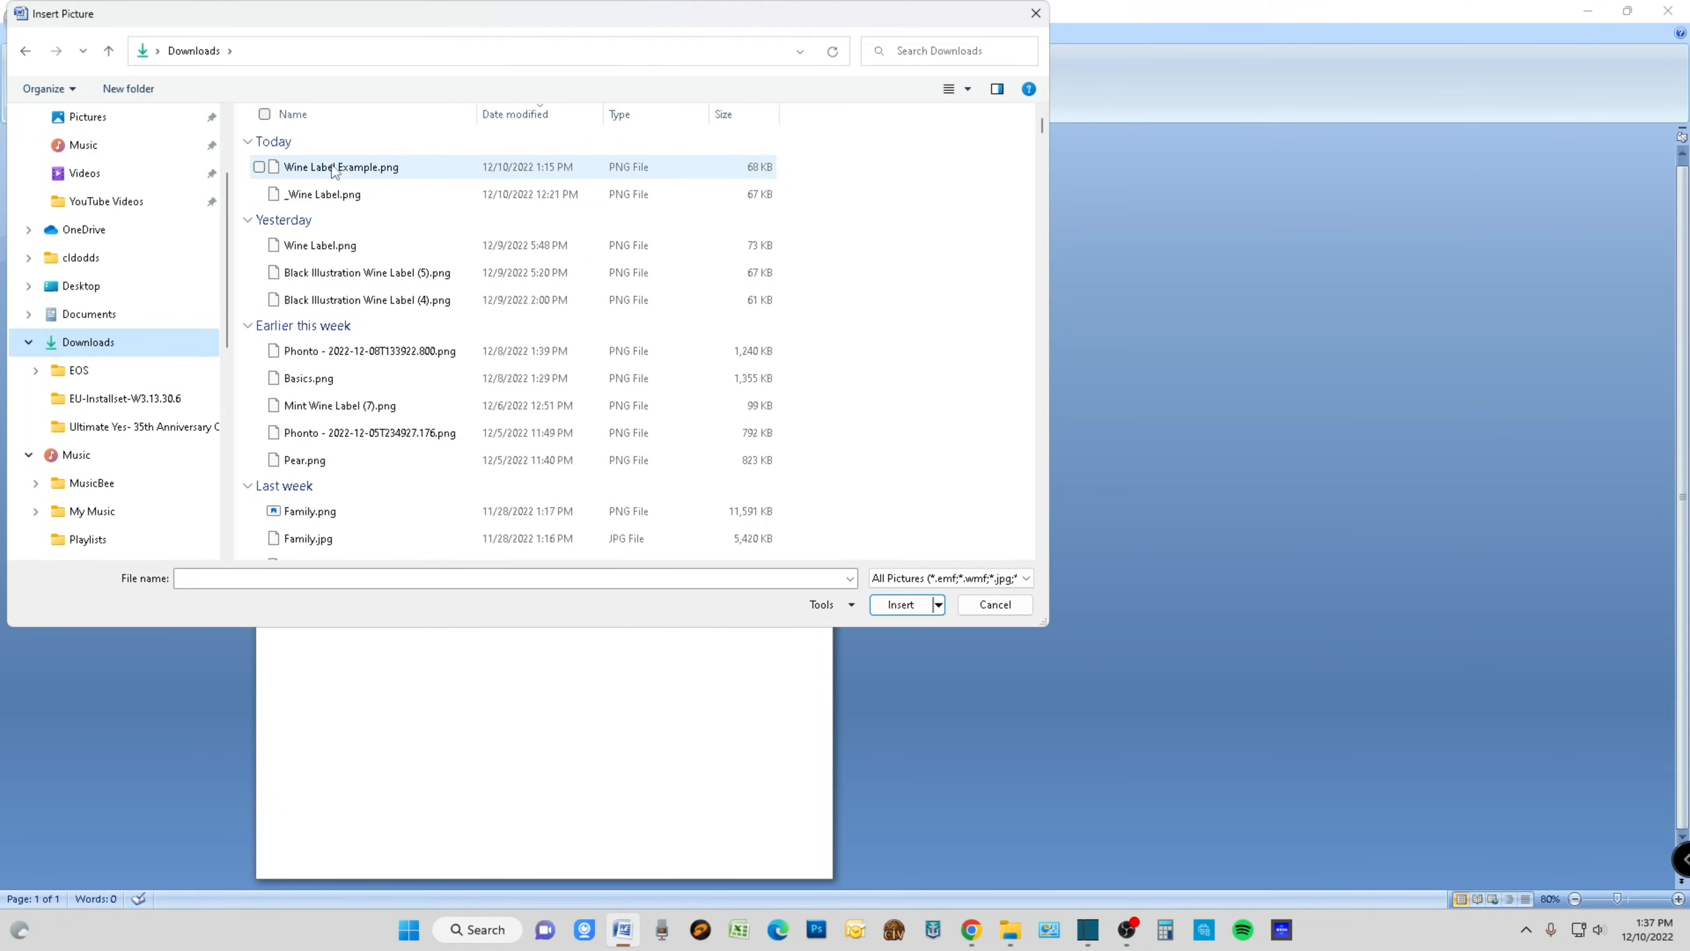
pyautogui.click(334, 168)
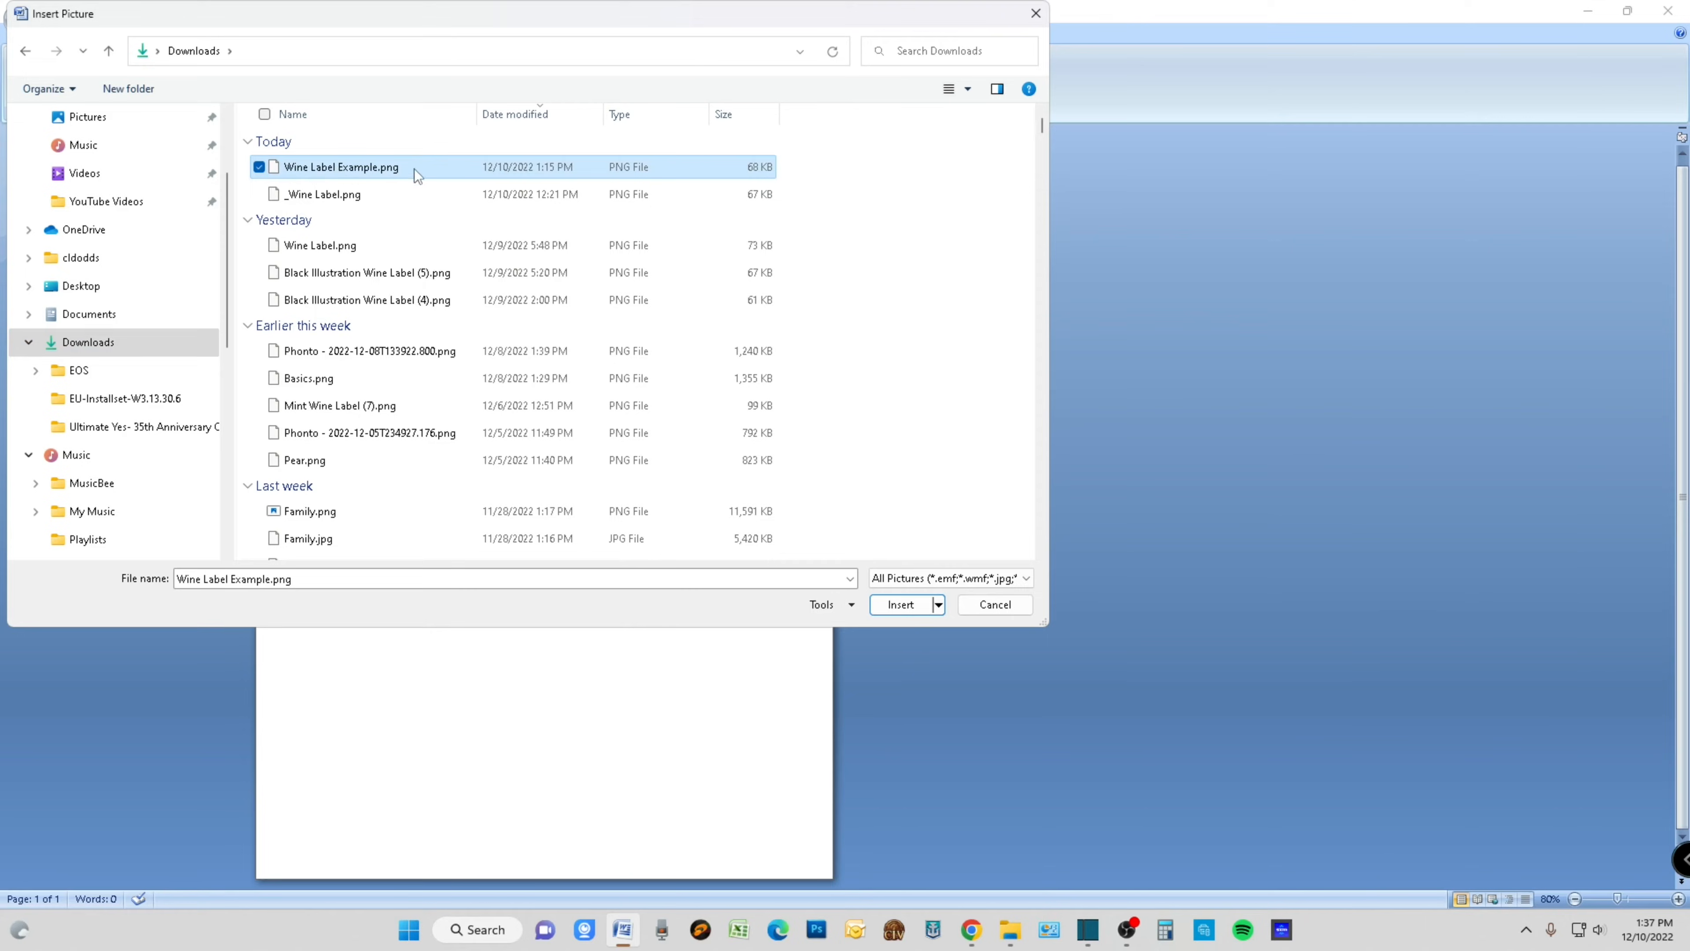
pyautogui.click(905, 604)
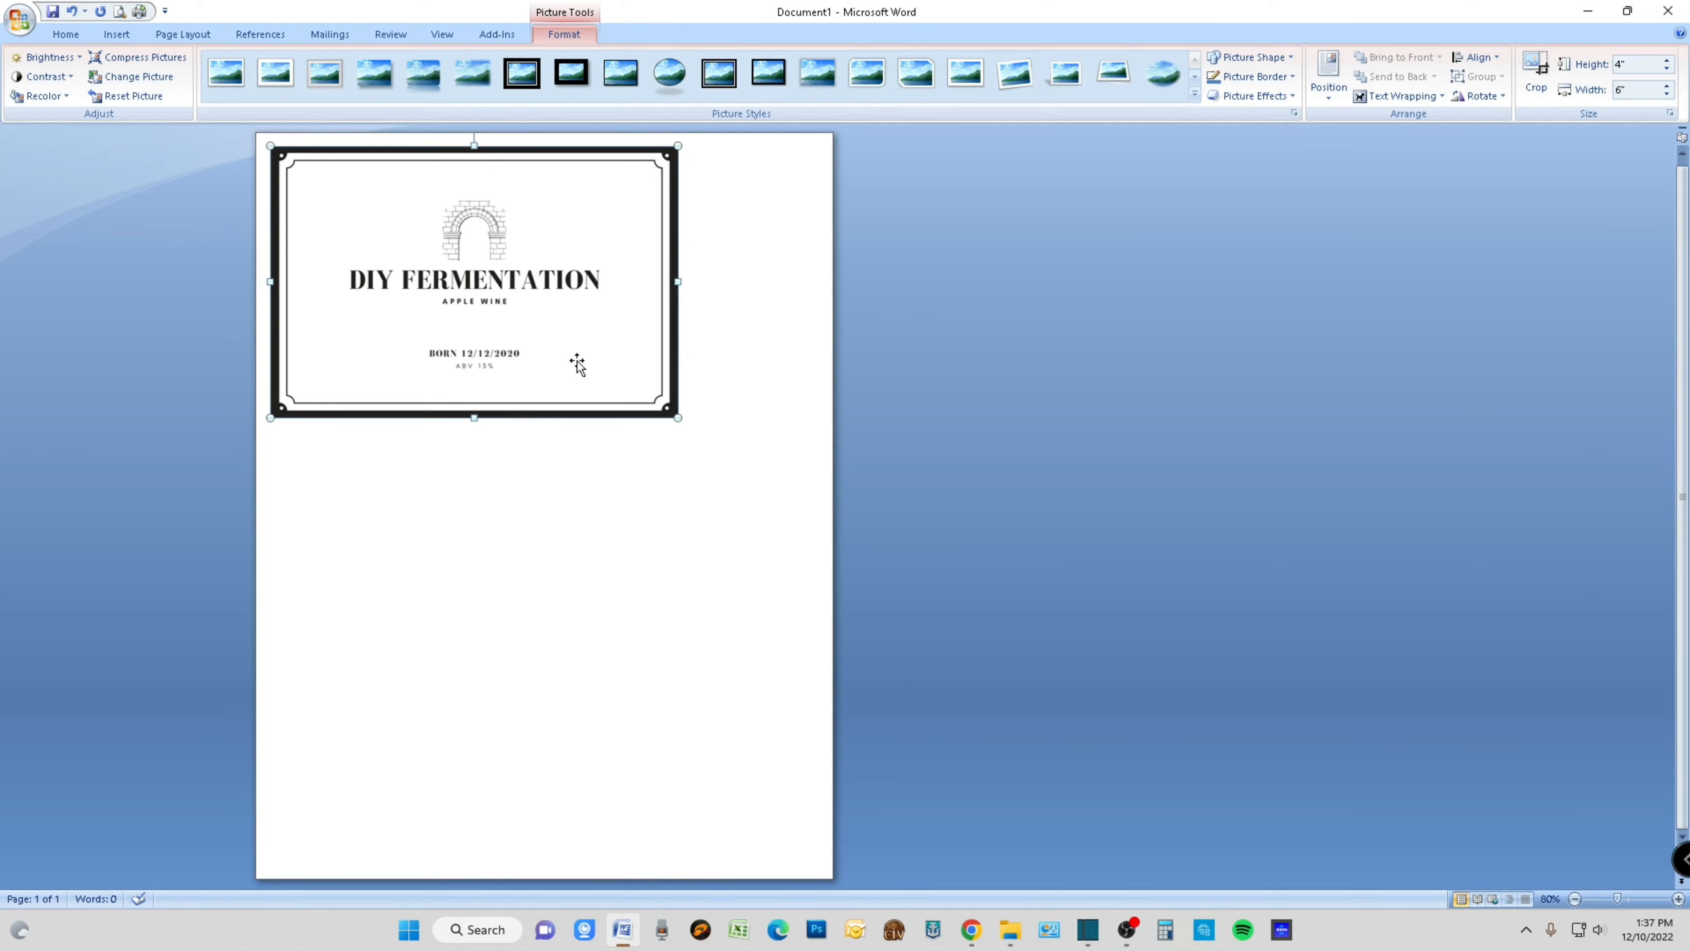
# - Resize the label picture freehand, first to about 4.05" by 2.7" and finally to about 5.32" by 3.55"
pyautogui.moveTo(677, 418); pyautogui.dragTo(447, 330)
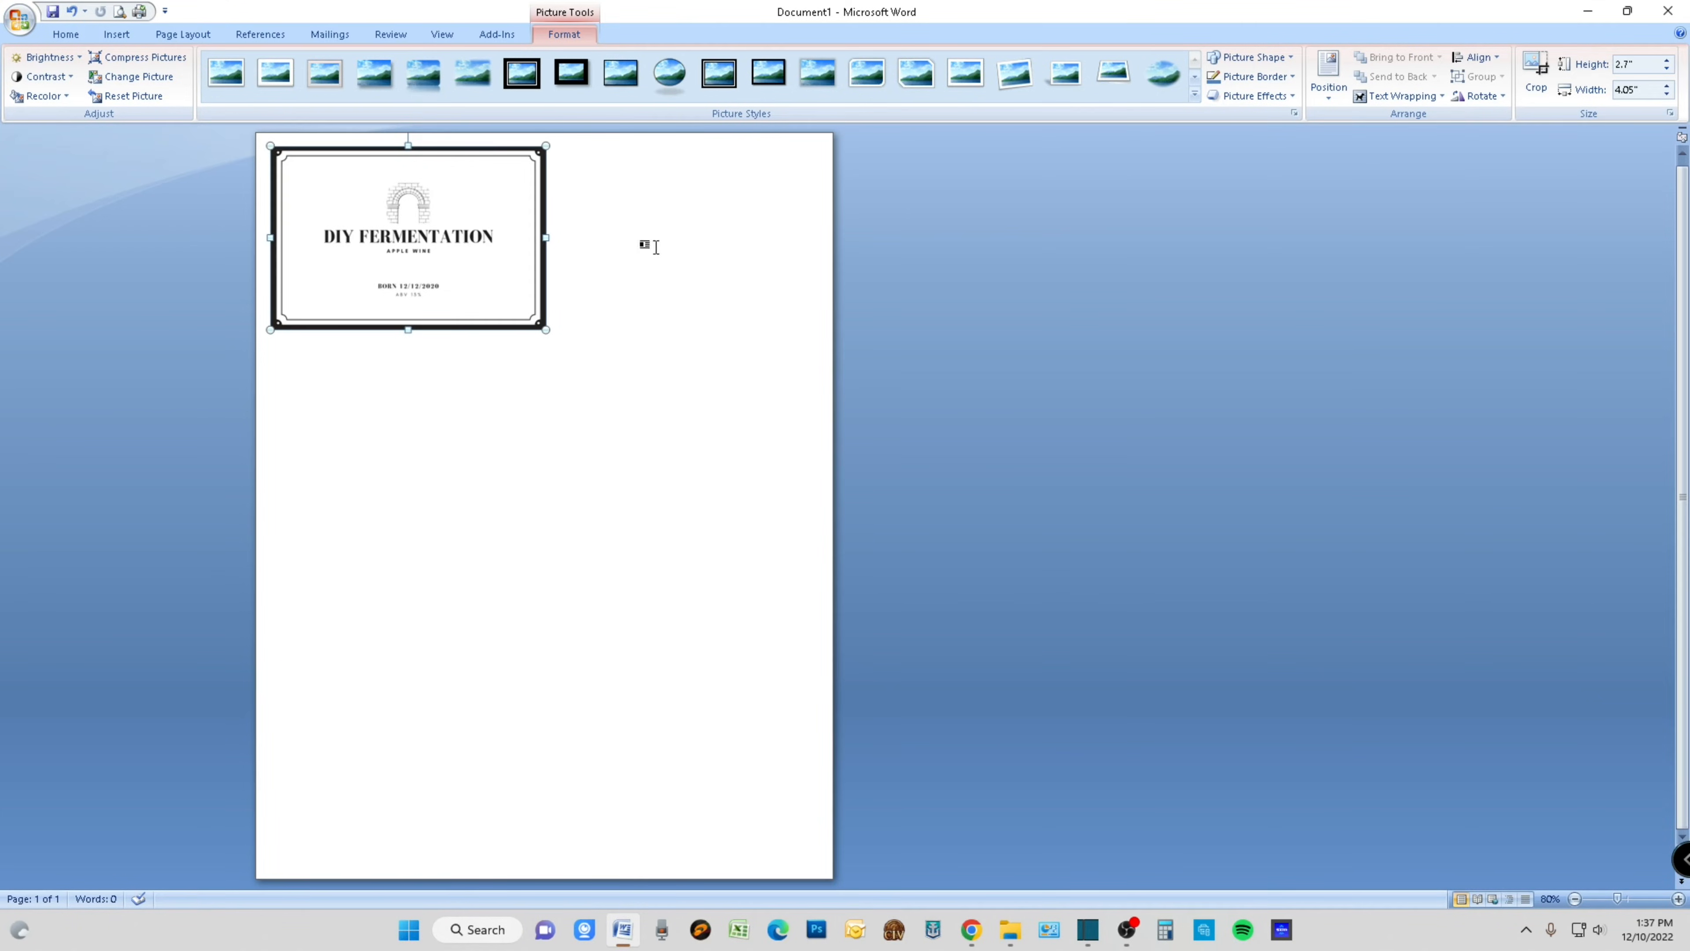
pyautogui.moveTo(546, 330); pyautogui.dragTo(631, 386)
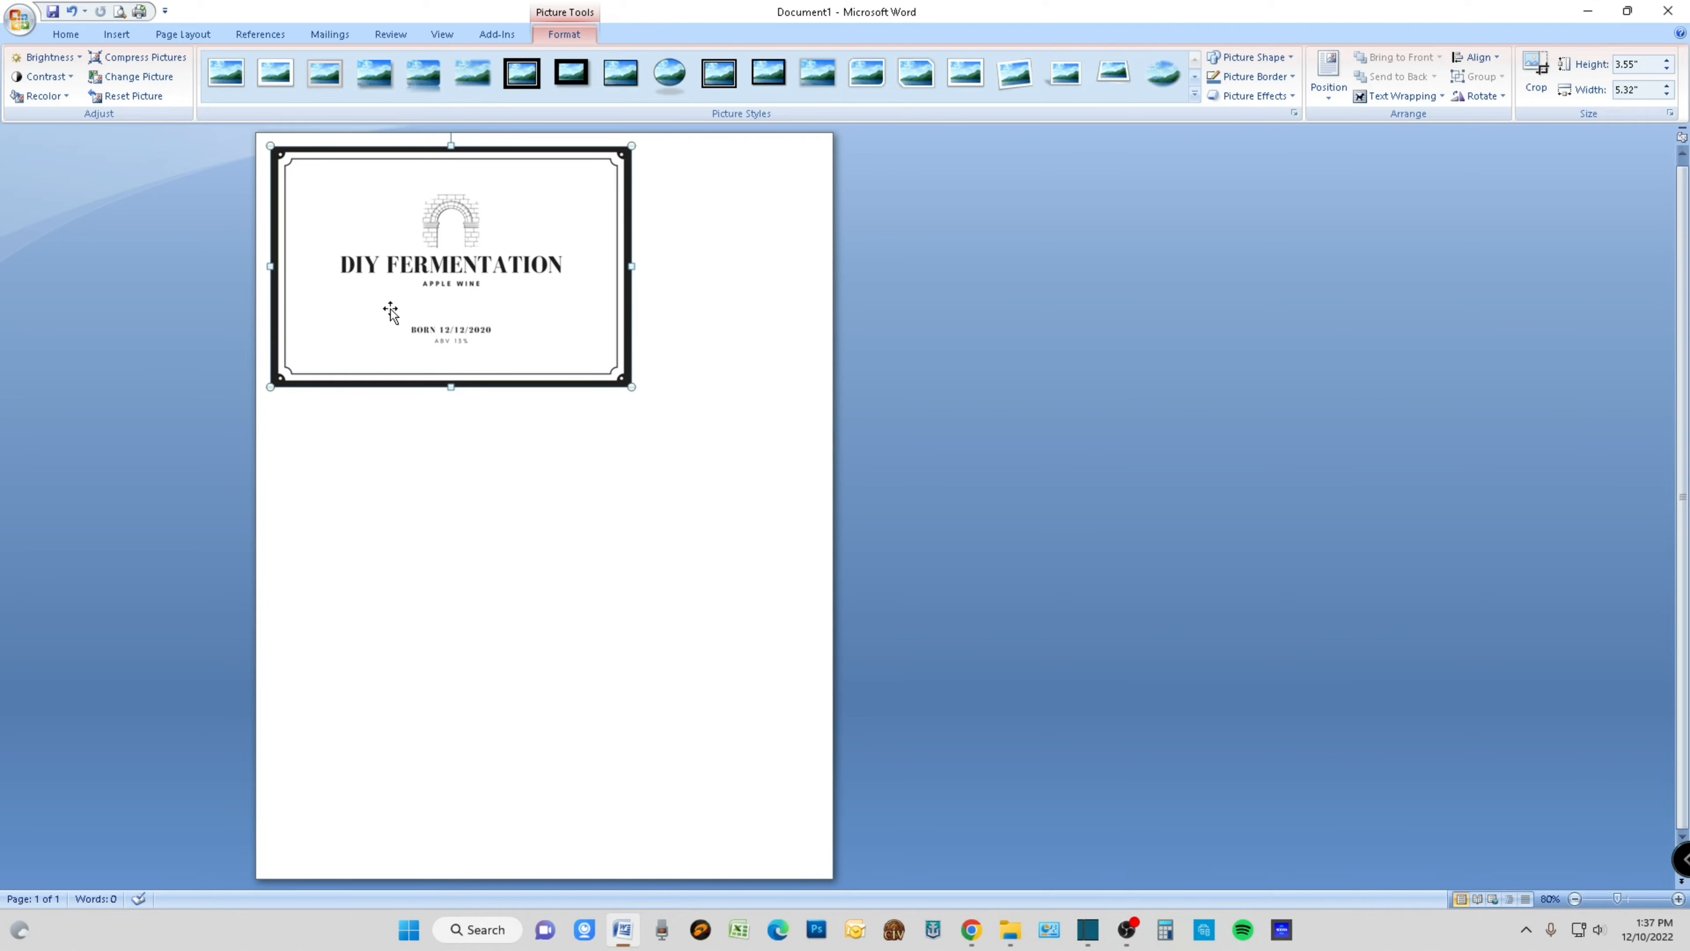
# - Turn off Lock aspect ratio and Relative to original picture size in the label picture's size settings
pyautogui.rightClick(402, 297)
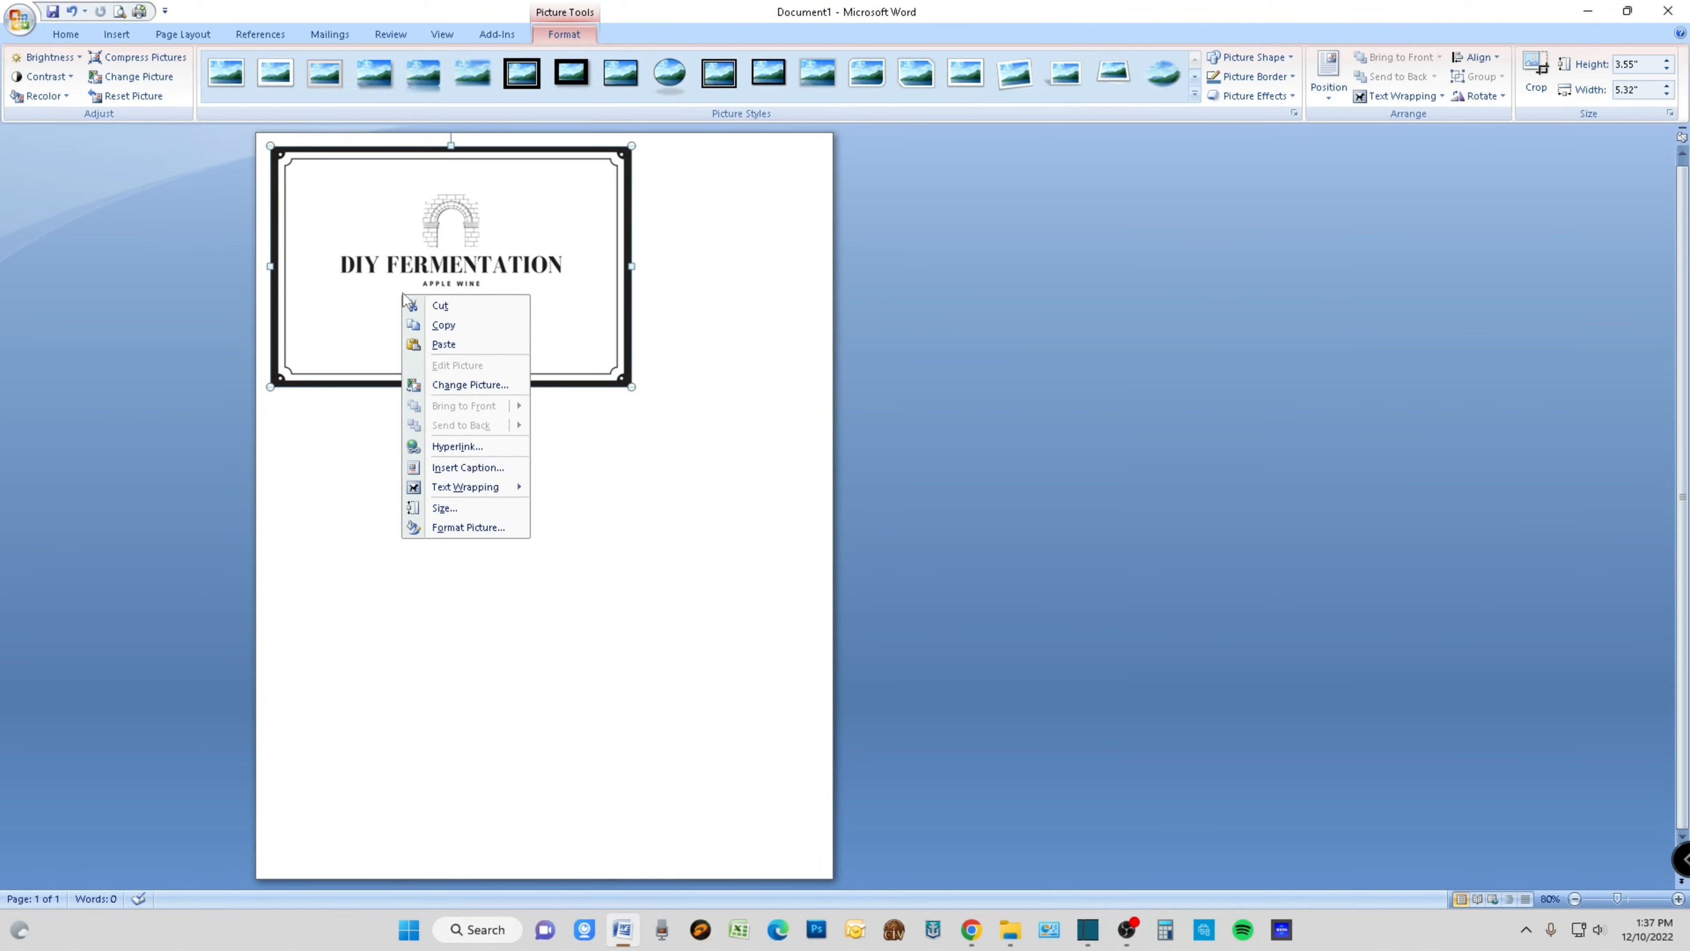
pyautogui.click(444, 507)
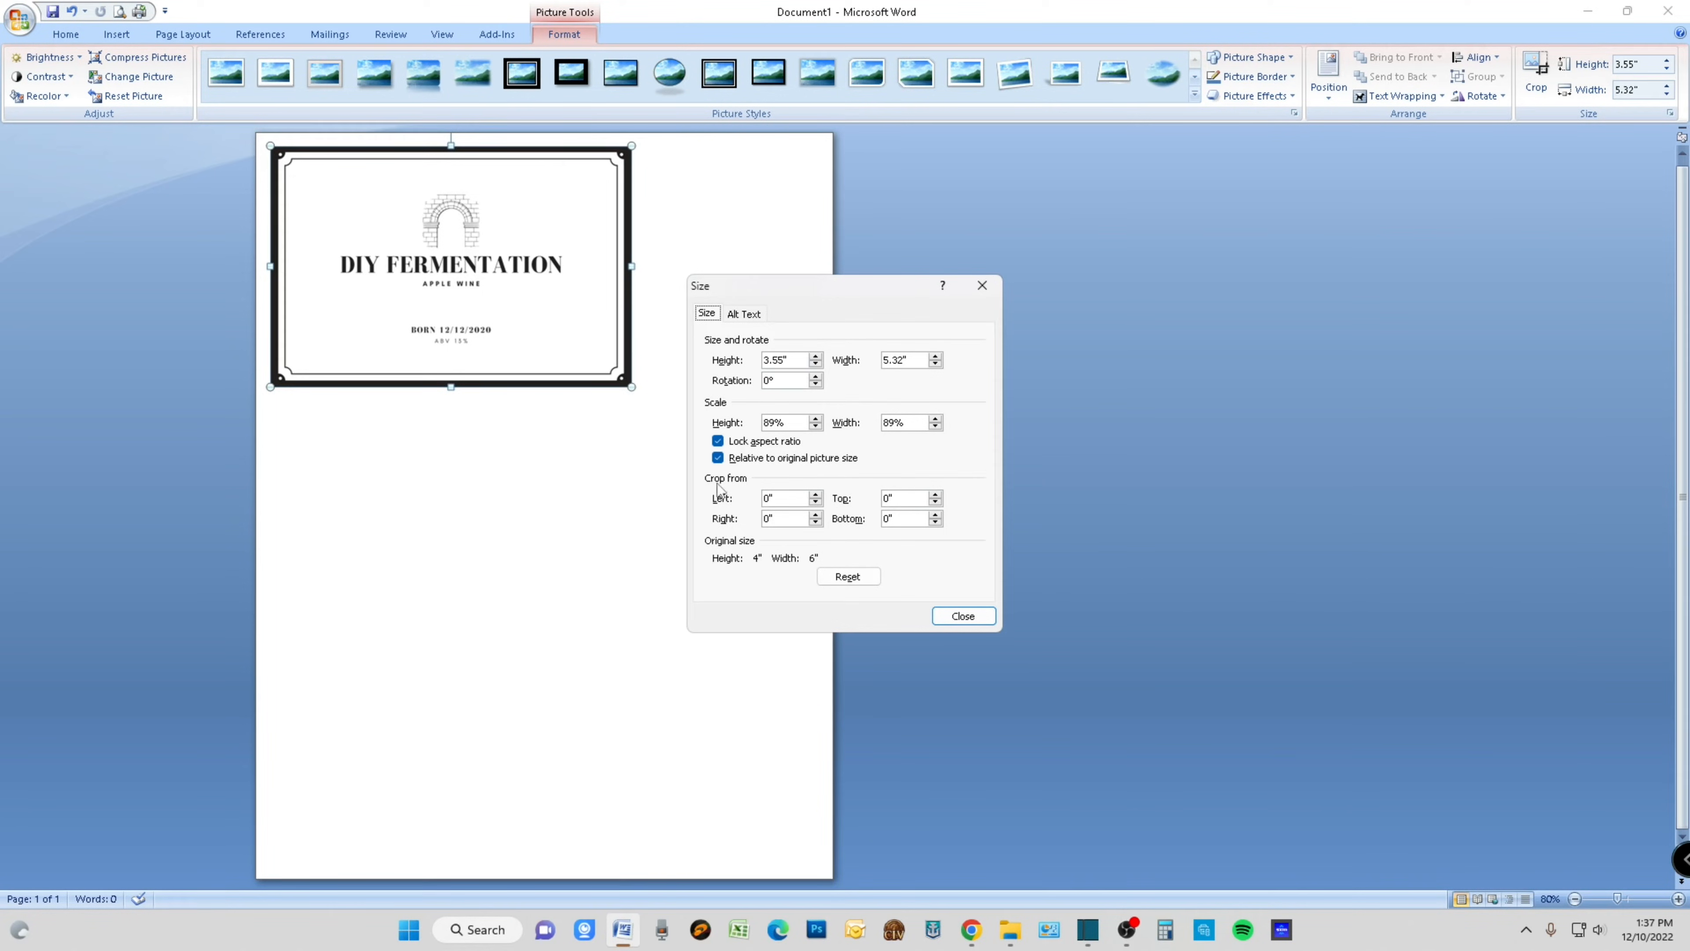
pyautogui.click(717, 441)
pyautogui.click(718, 459)
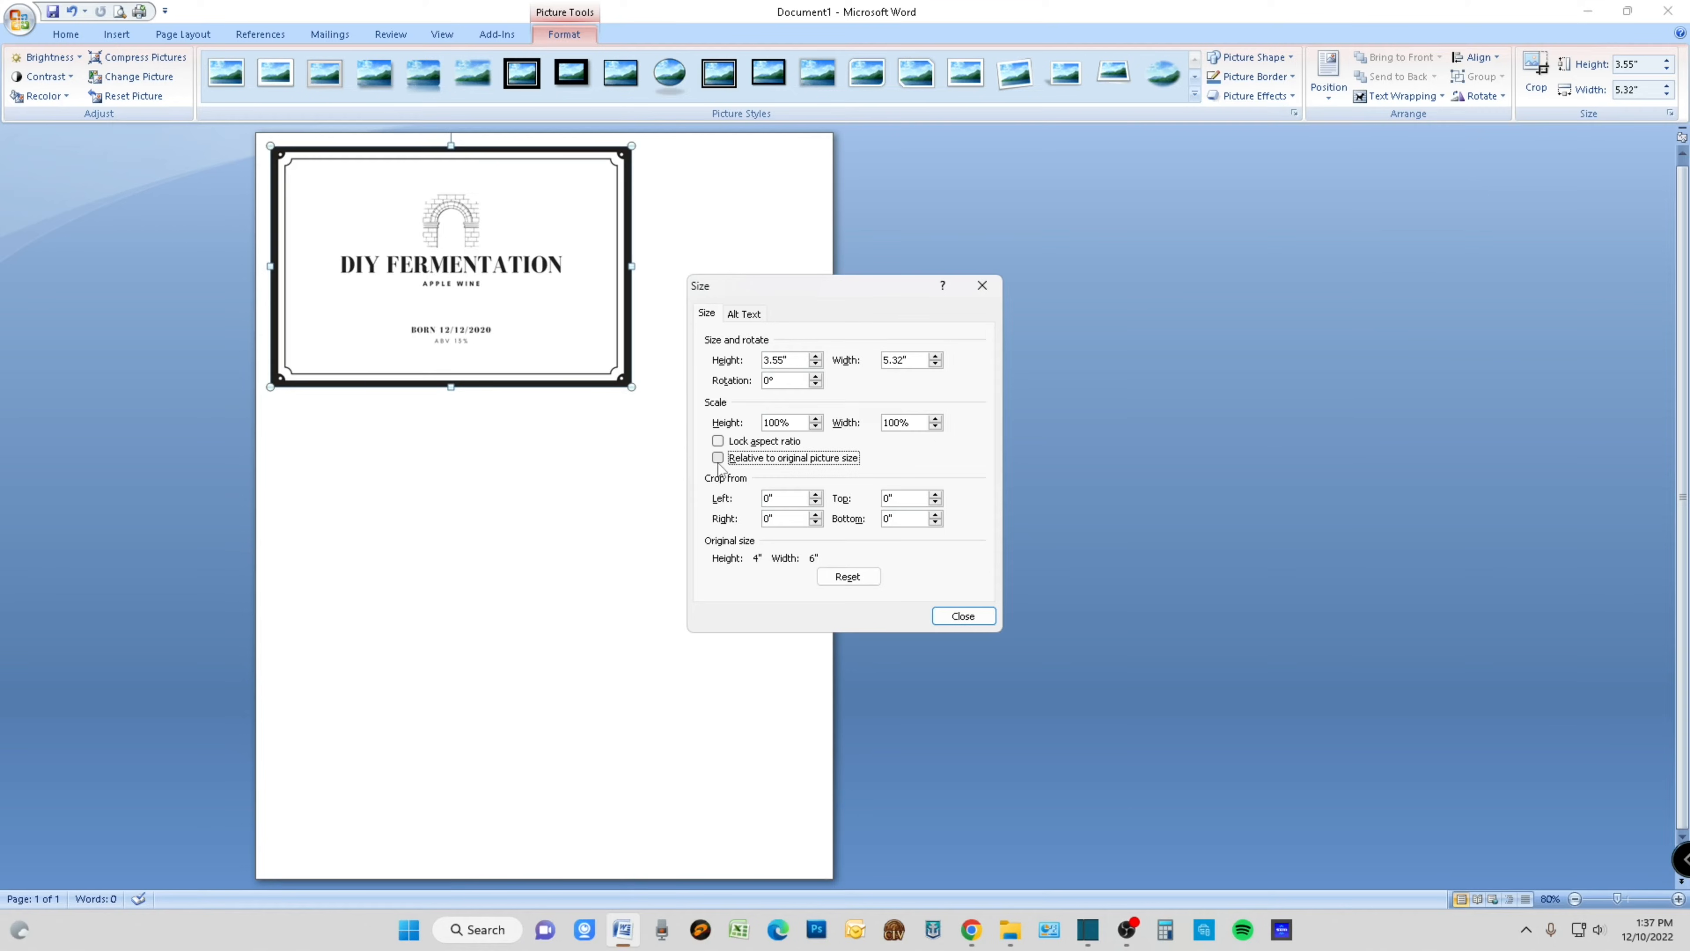
# - Set the label picture's height to 3.14"
pyautogui.click(816, 365)
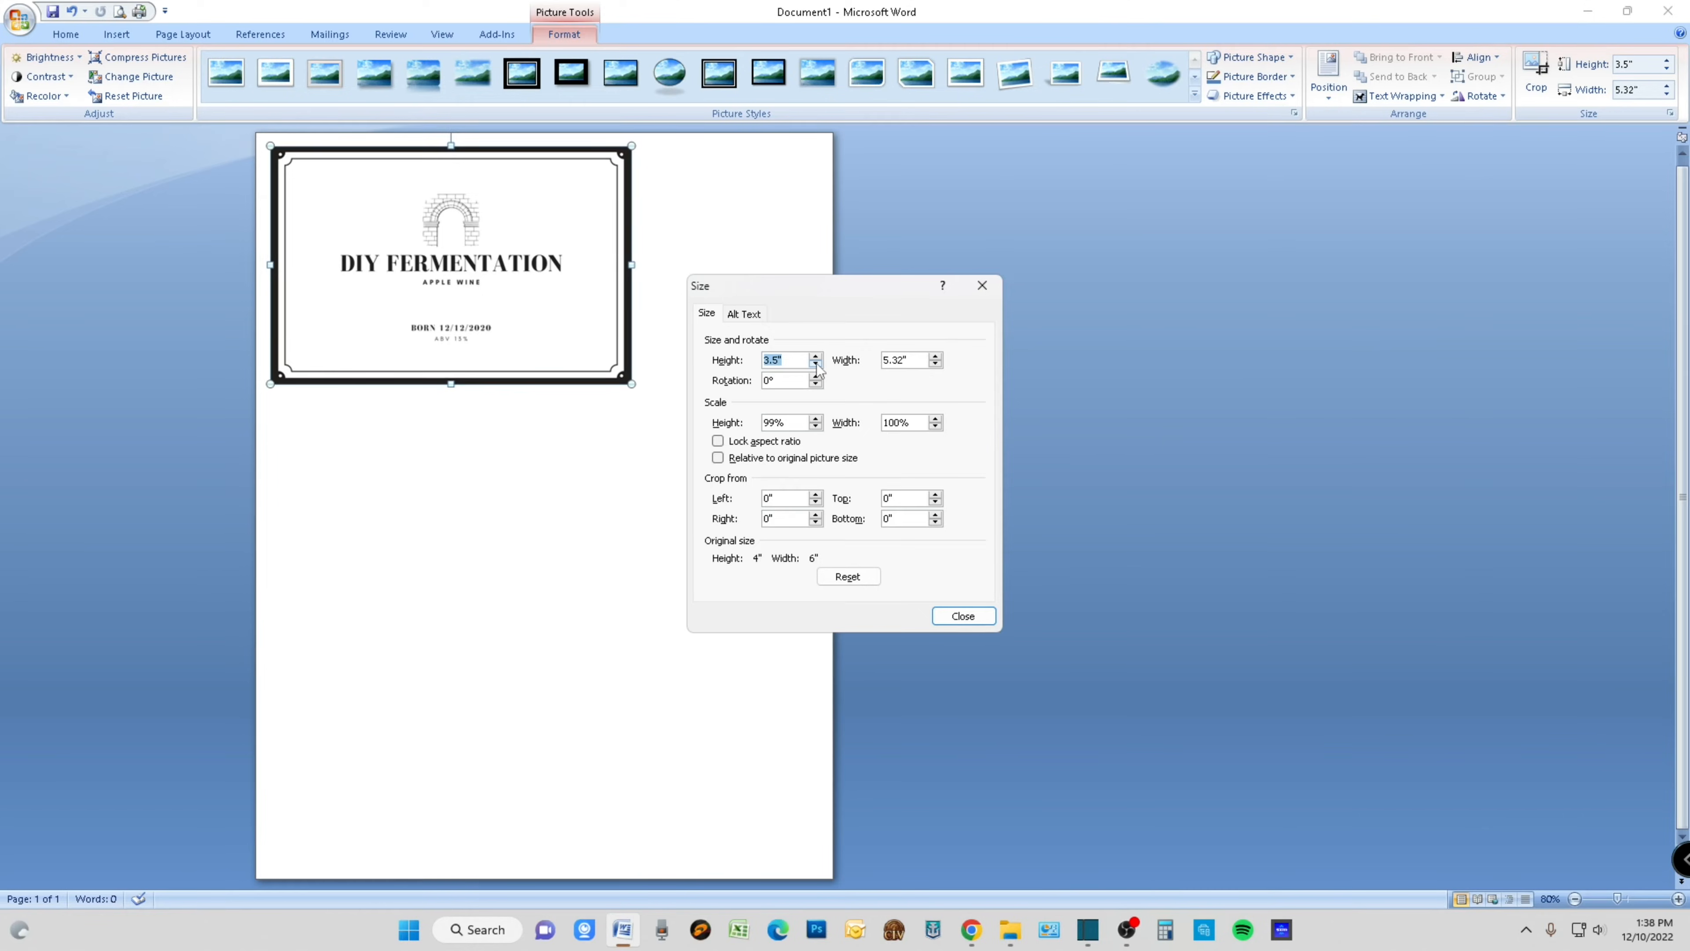
pyautogui.click(816, 365)
pyautogui.click(816, 365)
pyautogui.click(815, 366)
pyautogui.click(815, 365)
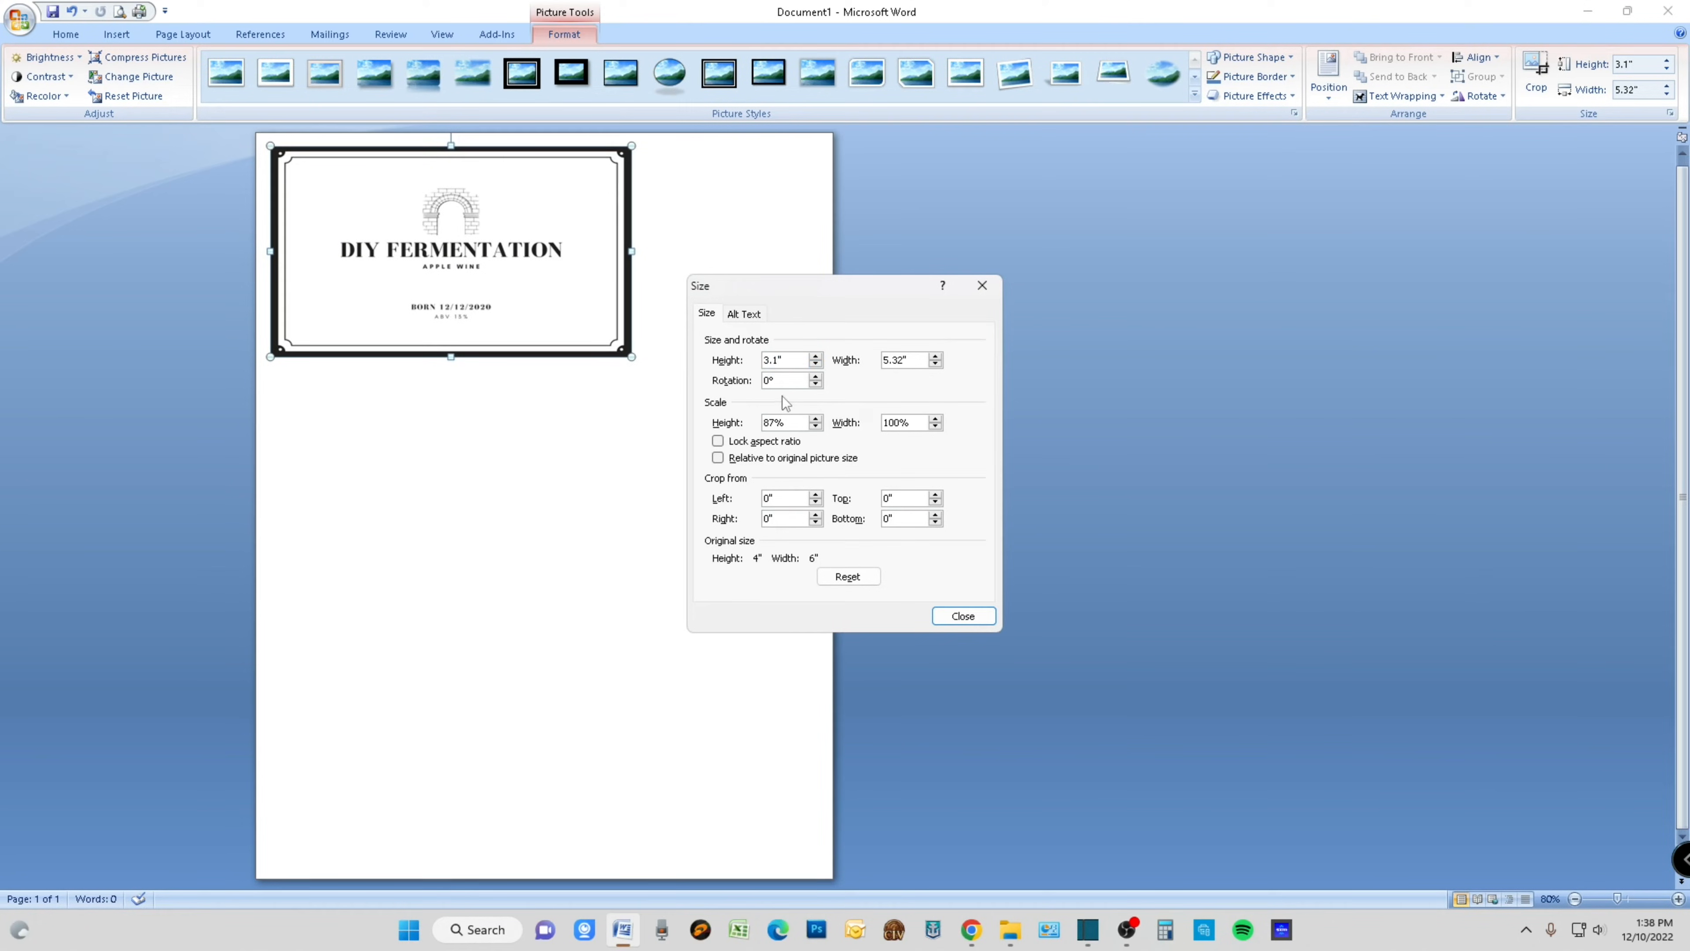
pyautogui.write('4')
# - Set the label picture's width to 3.79" and close the size settings
pyautogui.click(936, 364)
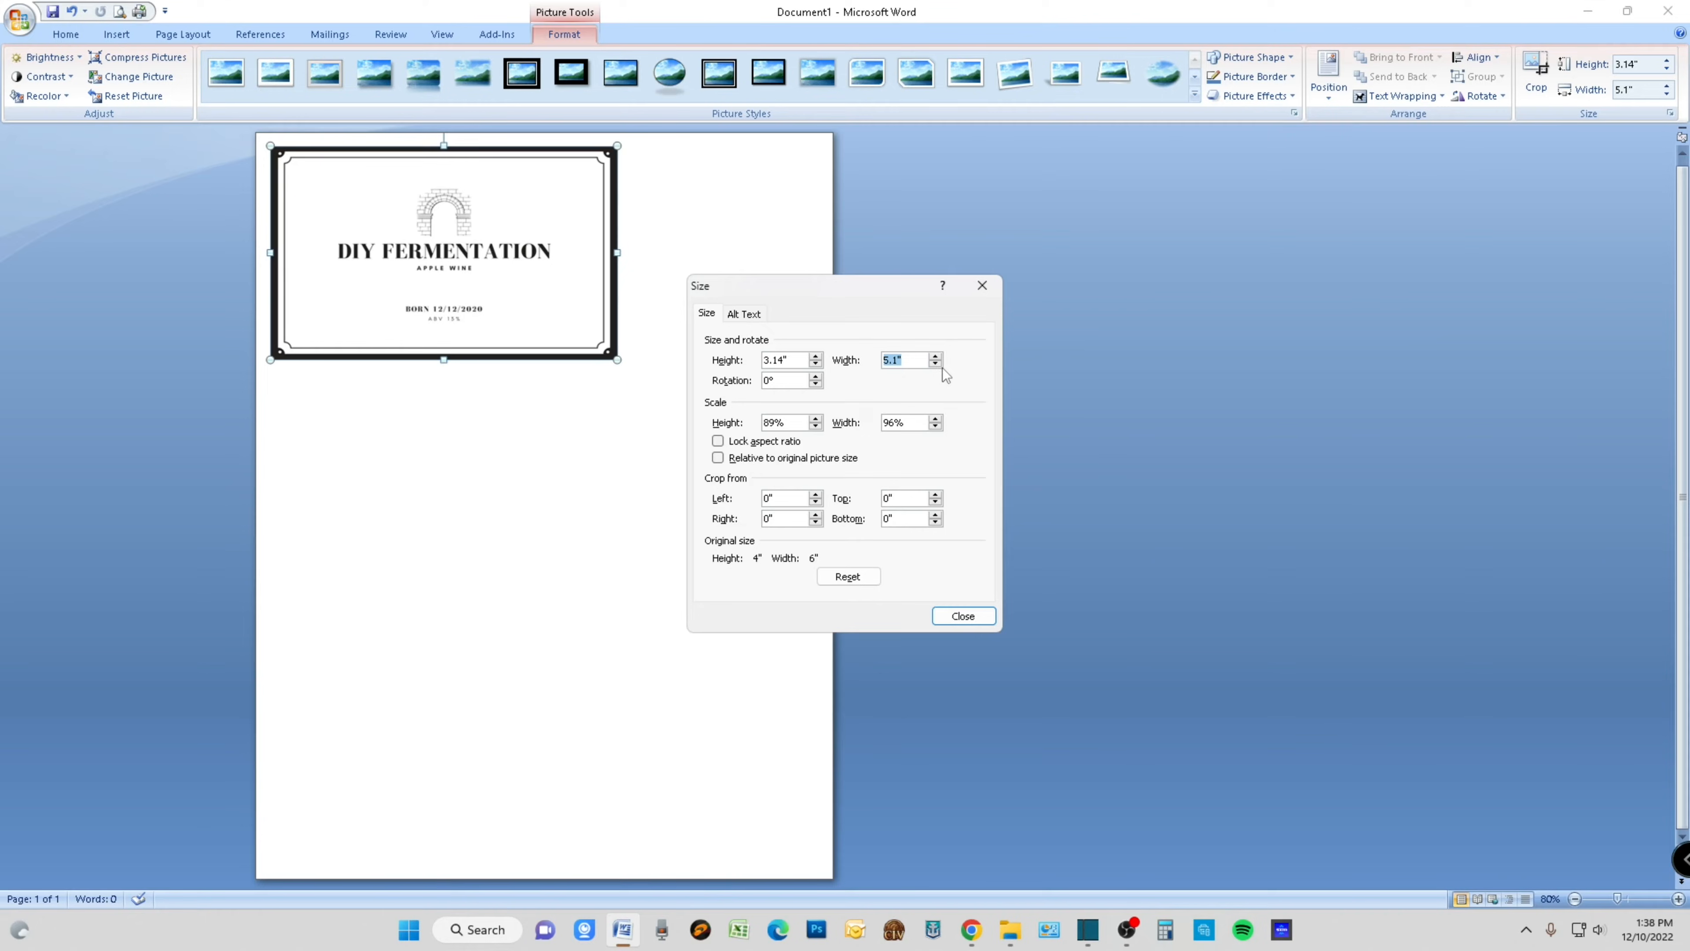
pyautogui.click(935, 364)
pyautogui.click(935, 364)
pyautogui.click(935, 364)
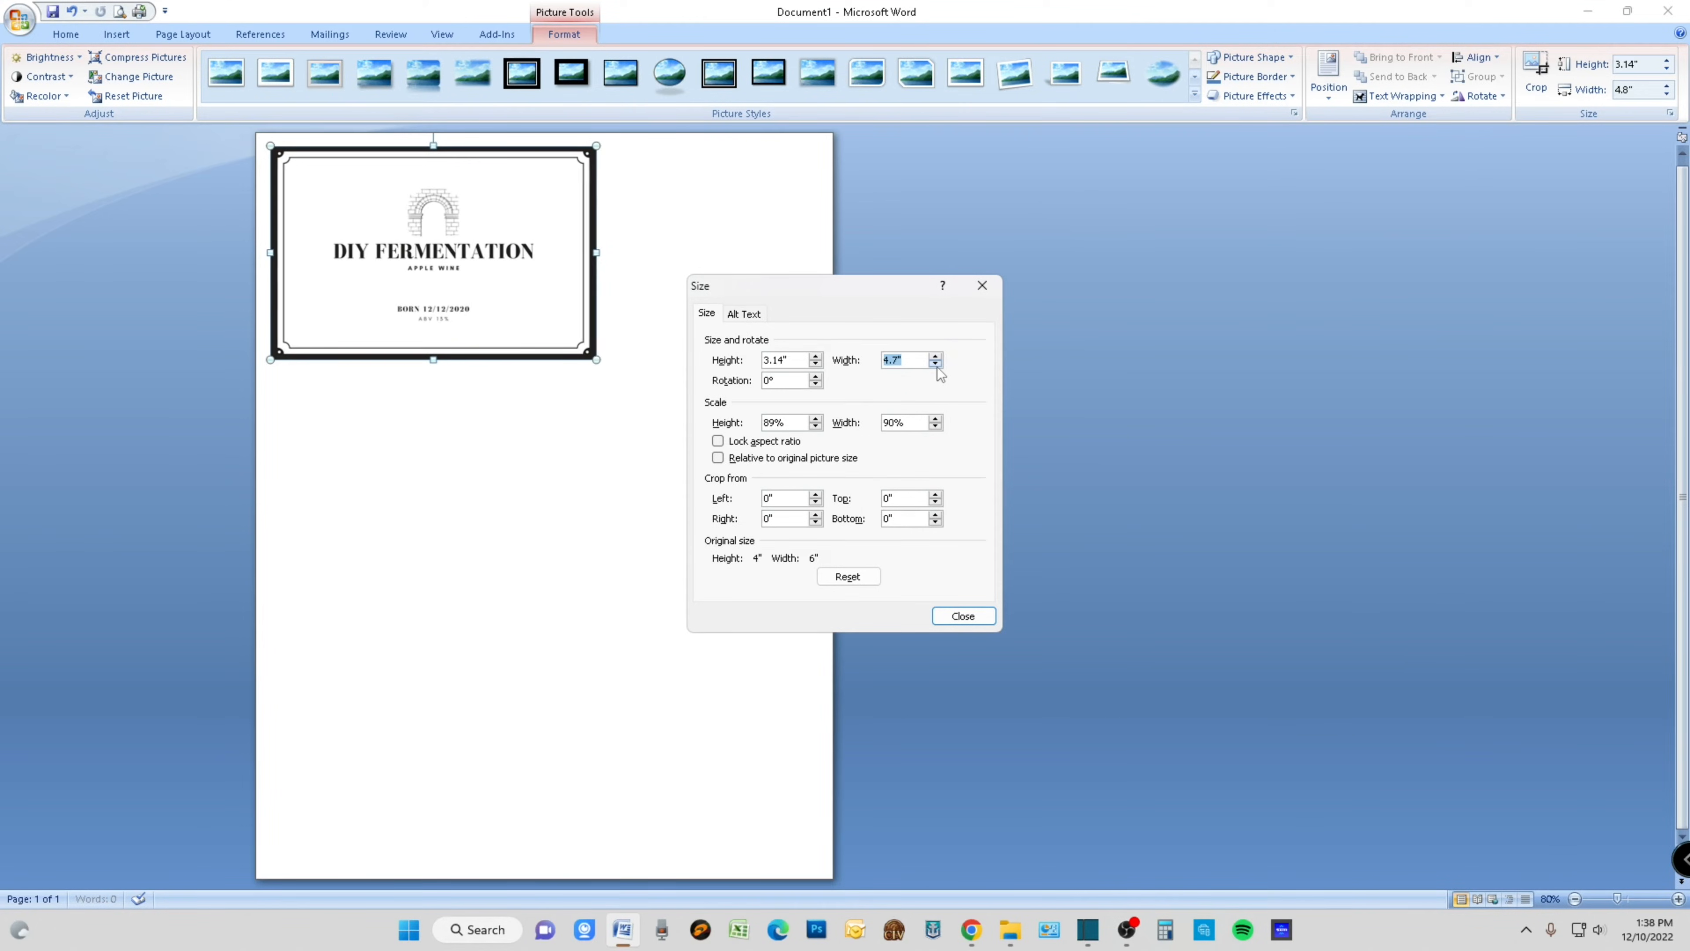
pyautogui.click(935, 364)
pyautogui.click(935, 364)
pyautogui.click(935, 364)
pyautogui.click(935, 364)
pyautogui.click(935, 364)
pyautogui.click(935, 364)
pyautogui.click(936, 364)
pyautogui.click(935, 364)
pyautogui.click(935, 364)
pyautogui.click(936, 364)
pyautogui.click(936, 364)
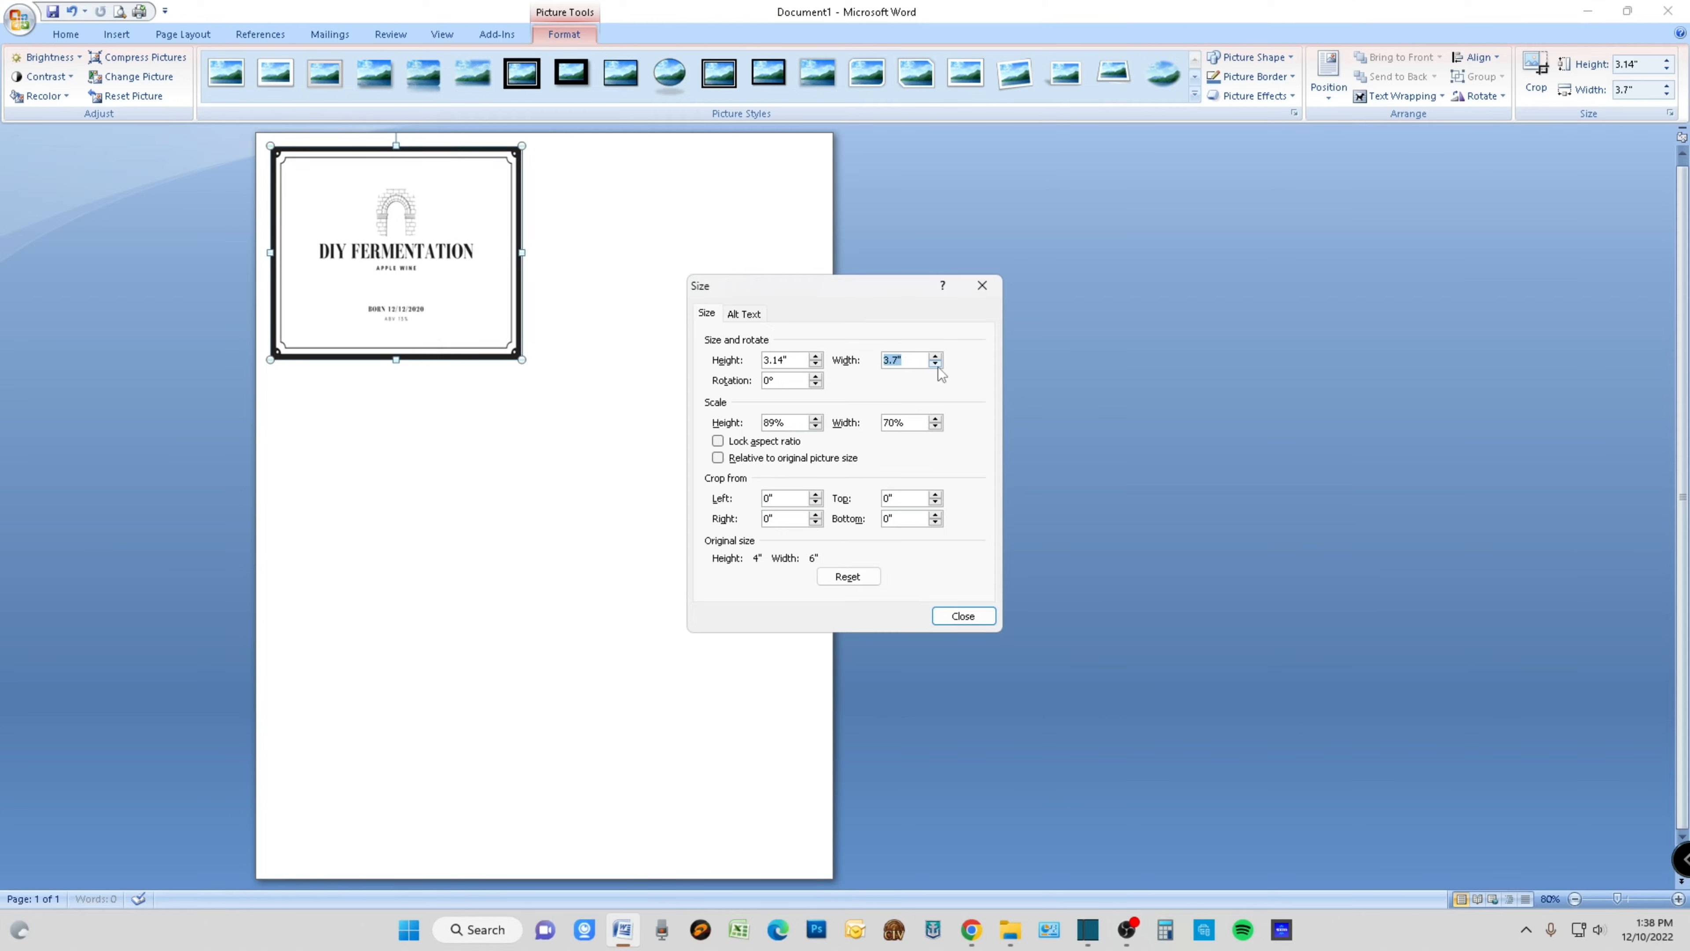
pyautogui.click(897, 365)
pyautogui.write('9')
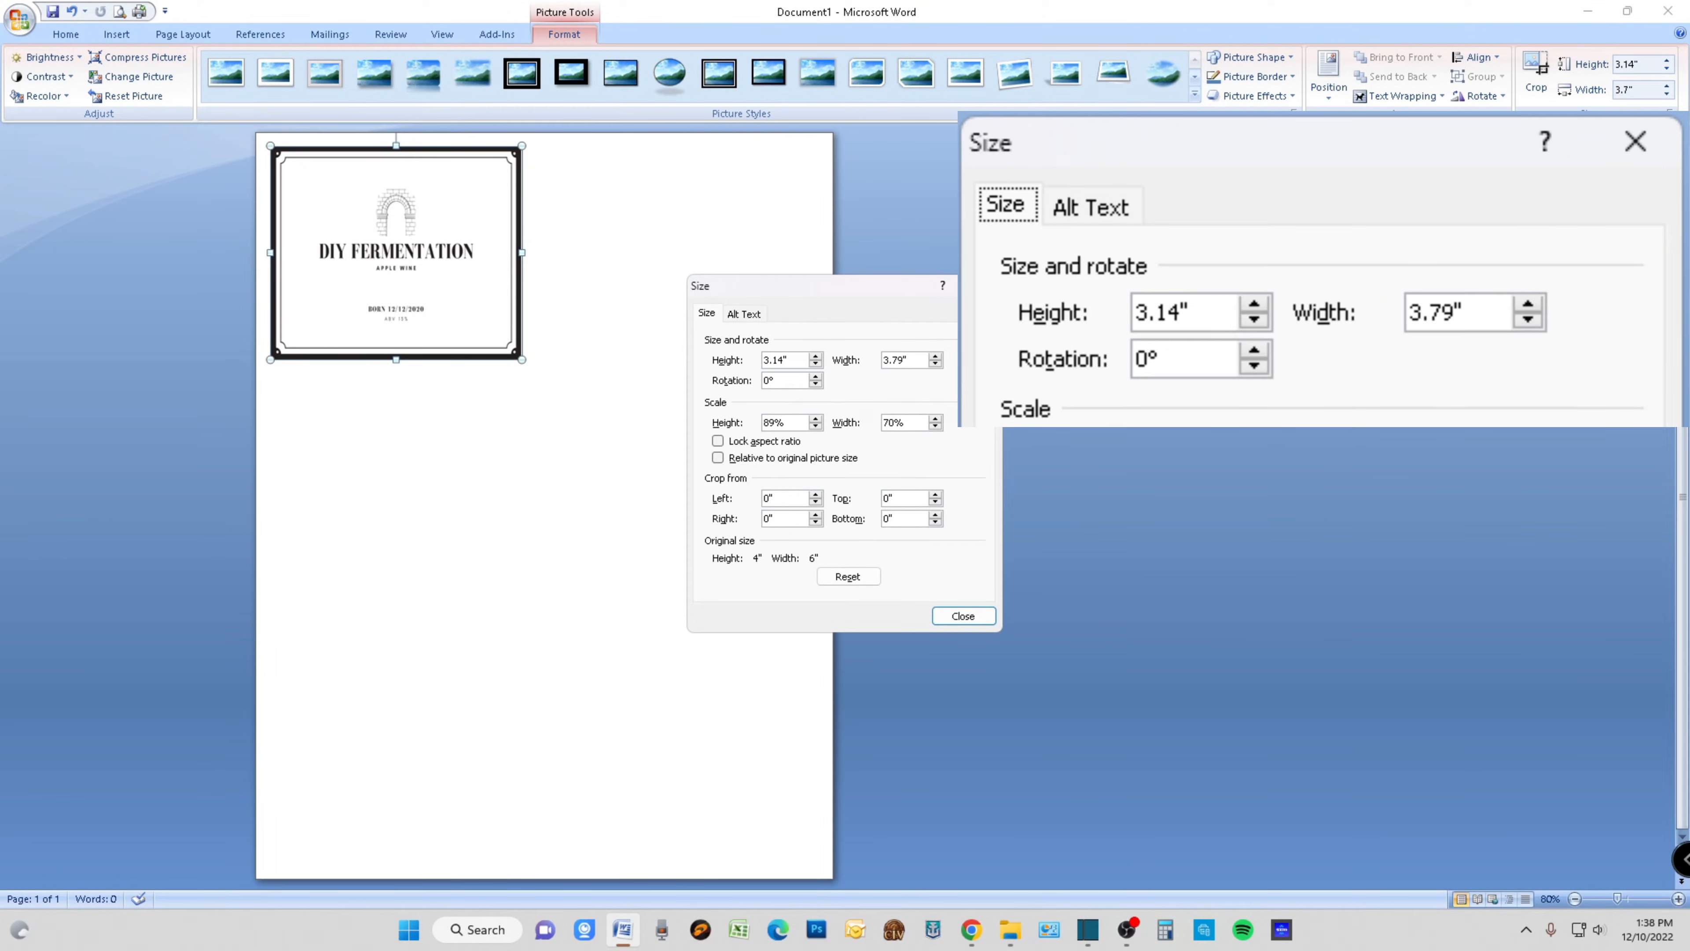
pyautogui.click(974, 618)
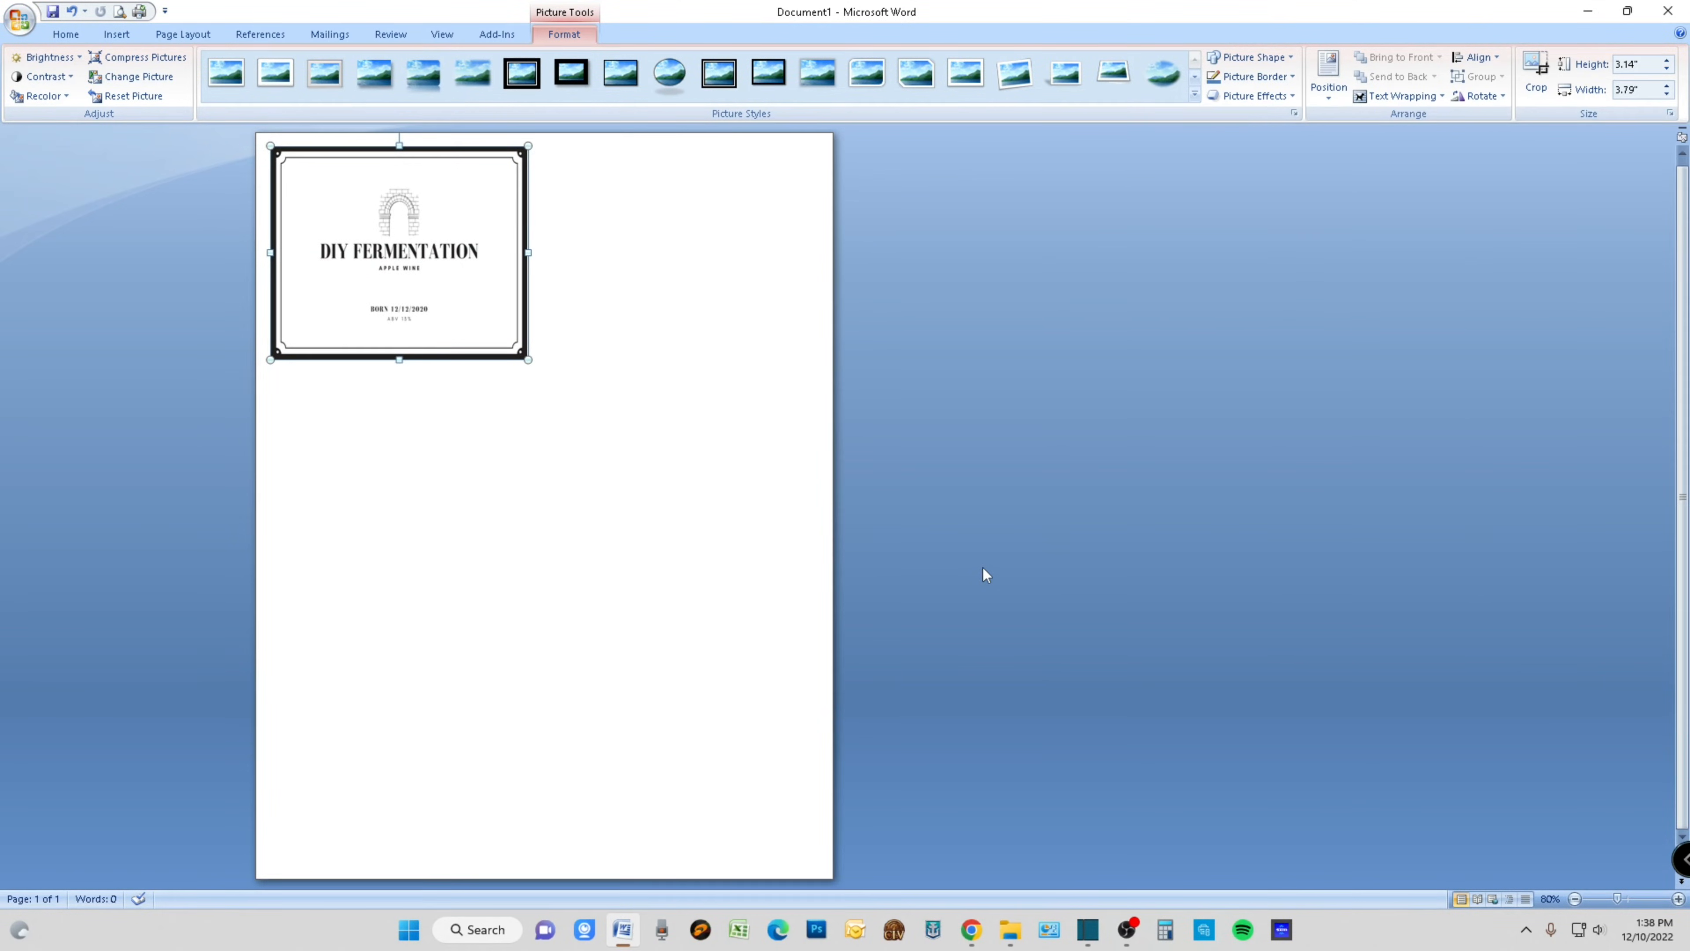
# - Copy the resized label and paste a second one beside it in the first row
pyautogui.click(558, 339)
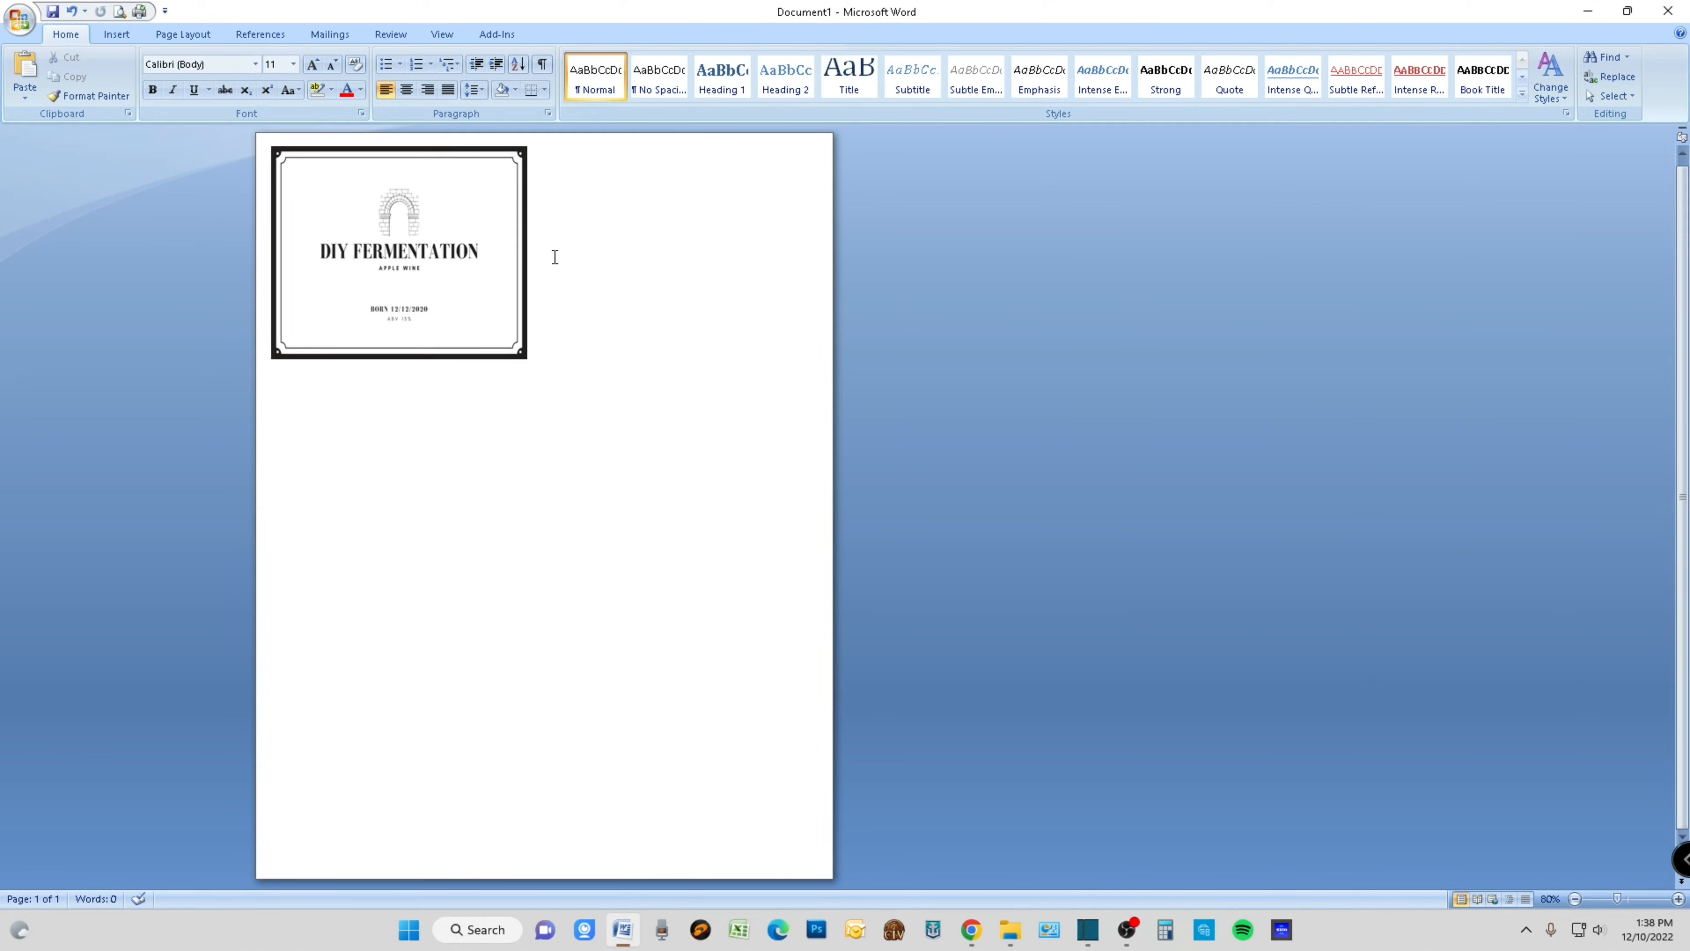
pyautogui.rightClick(381, 279)
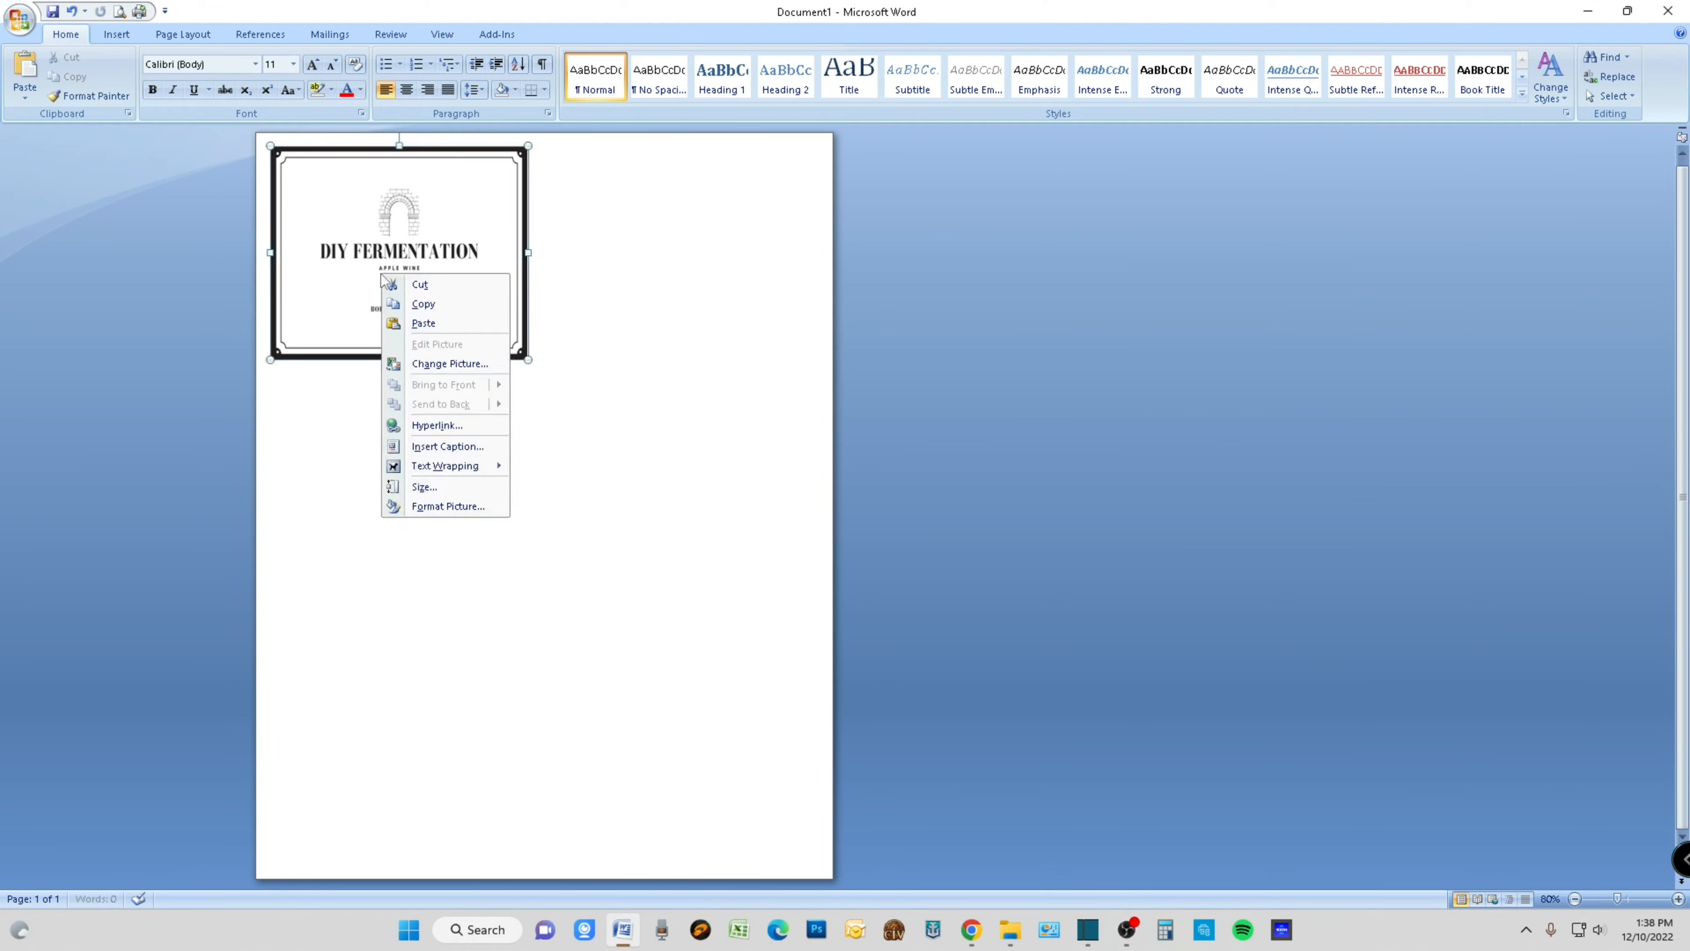
pyautogui.click(434, 304)
pyautogui.click(600, 269)
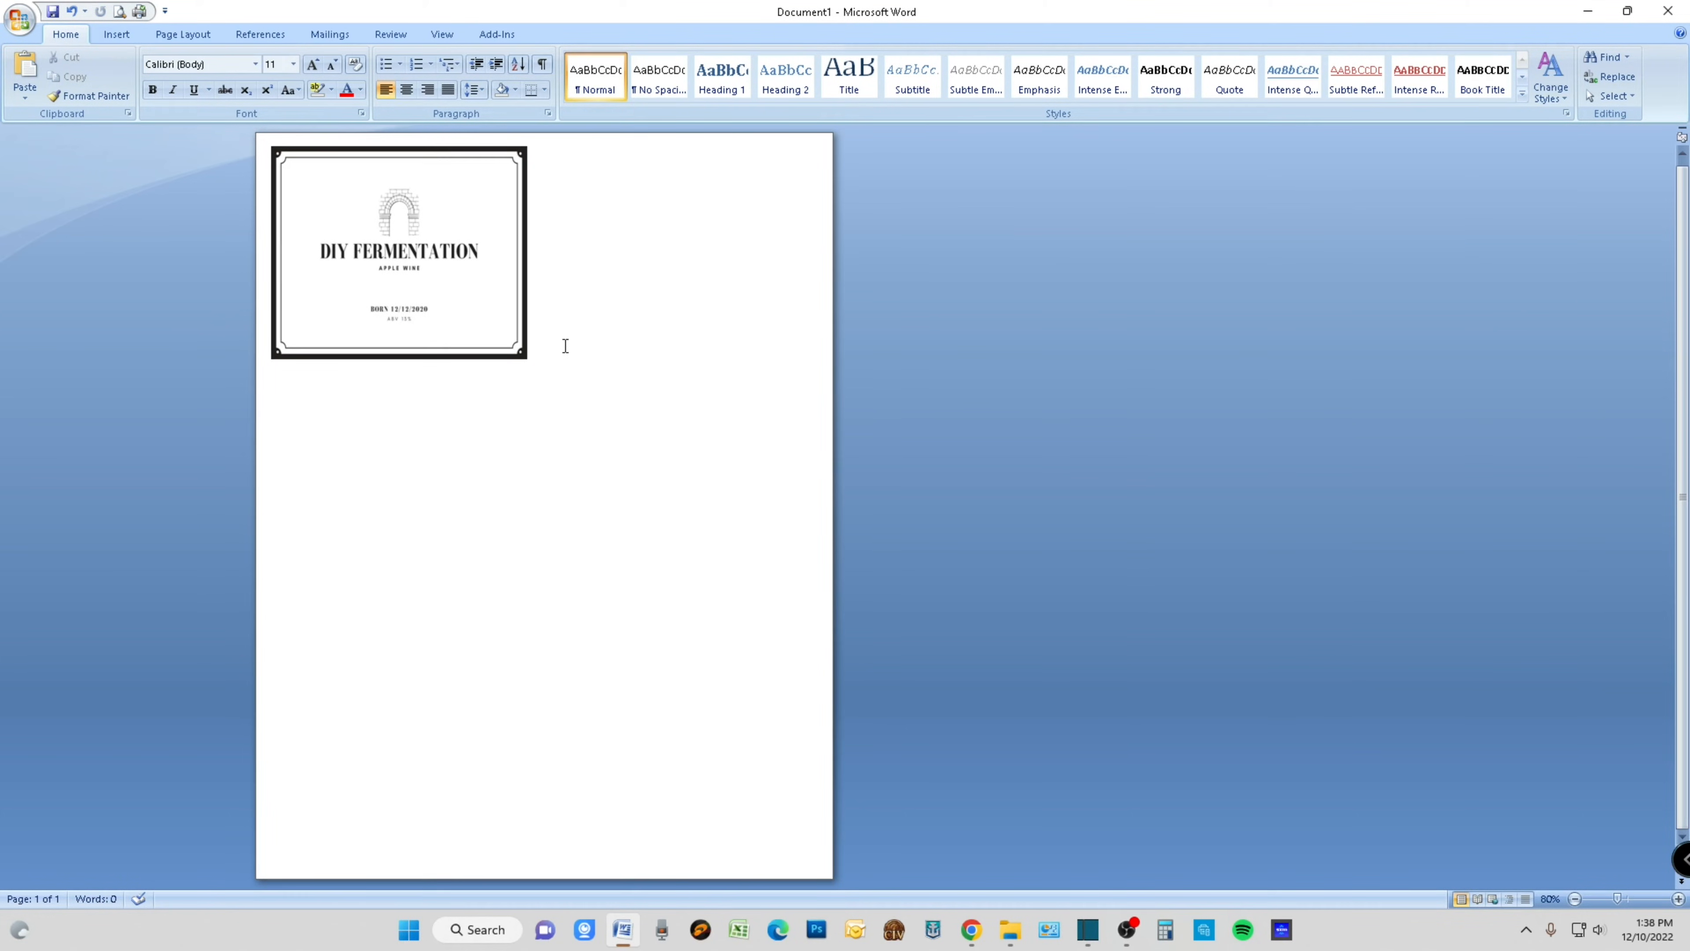
pyautogui.rightClick(579, 316)
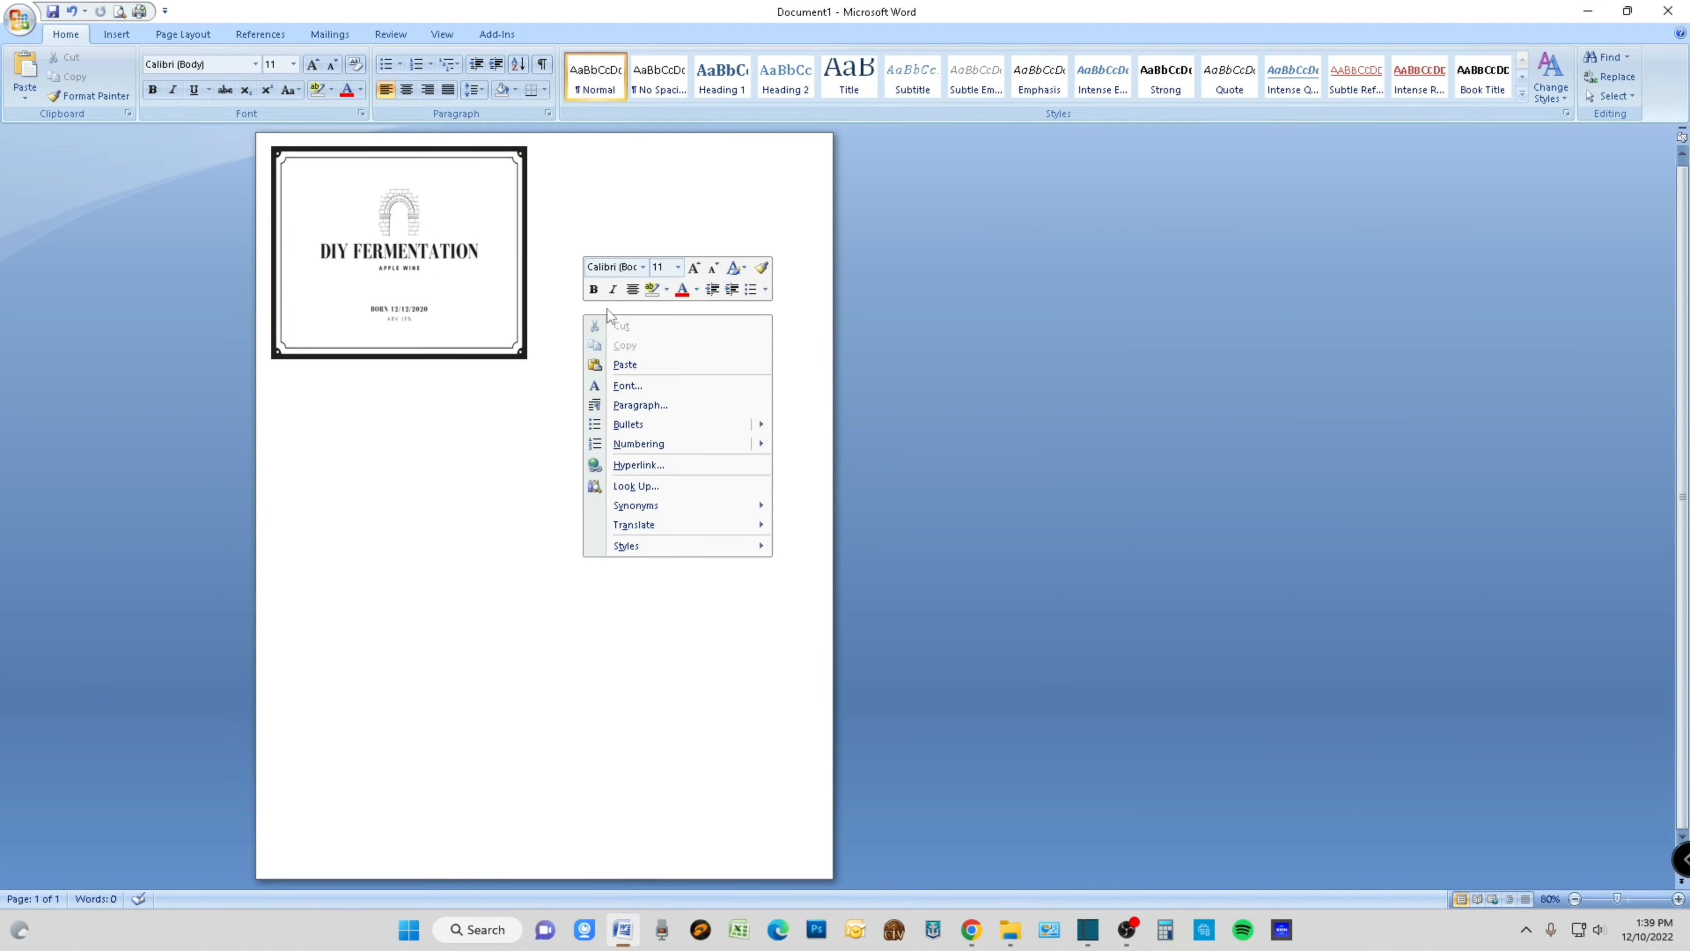
pyautogui.click(628, 365)
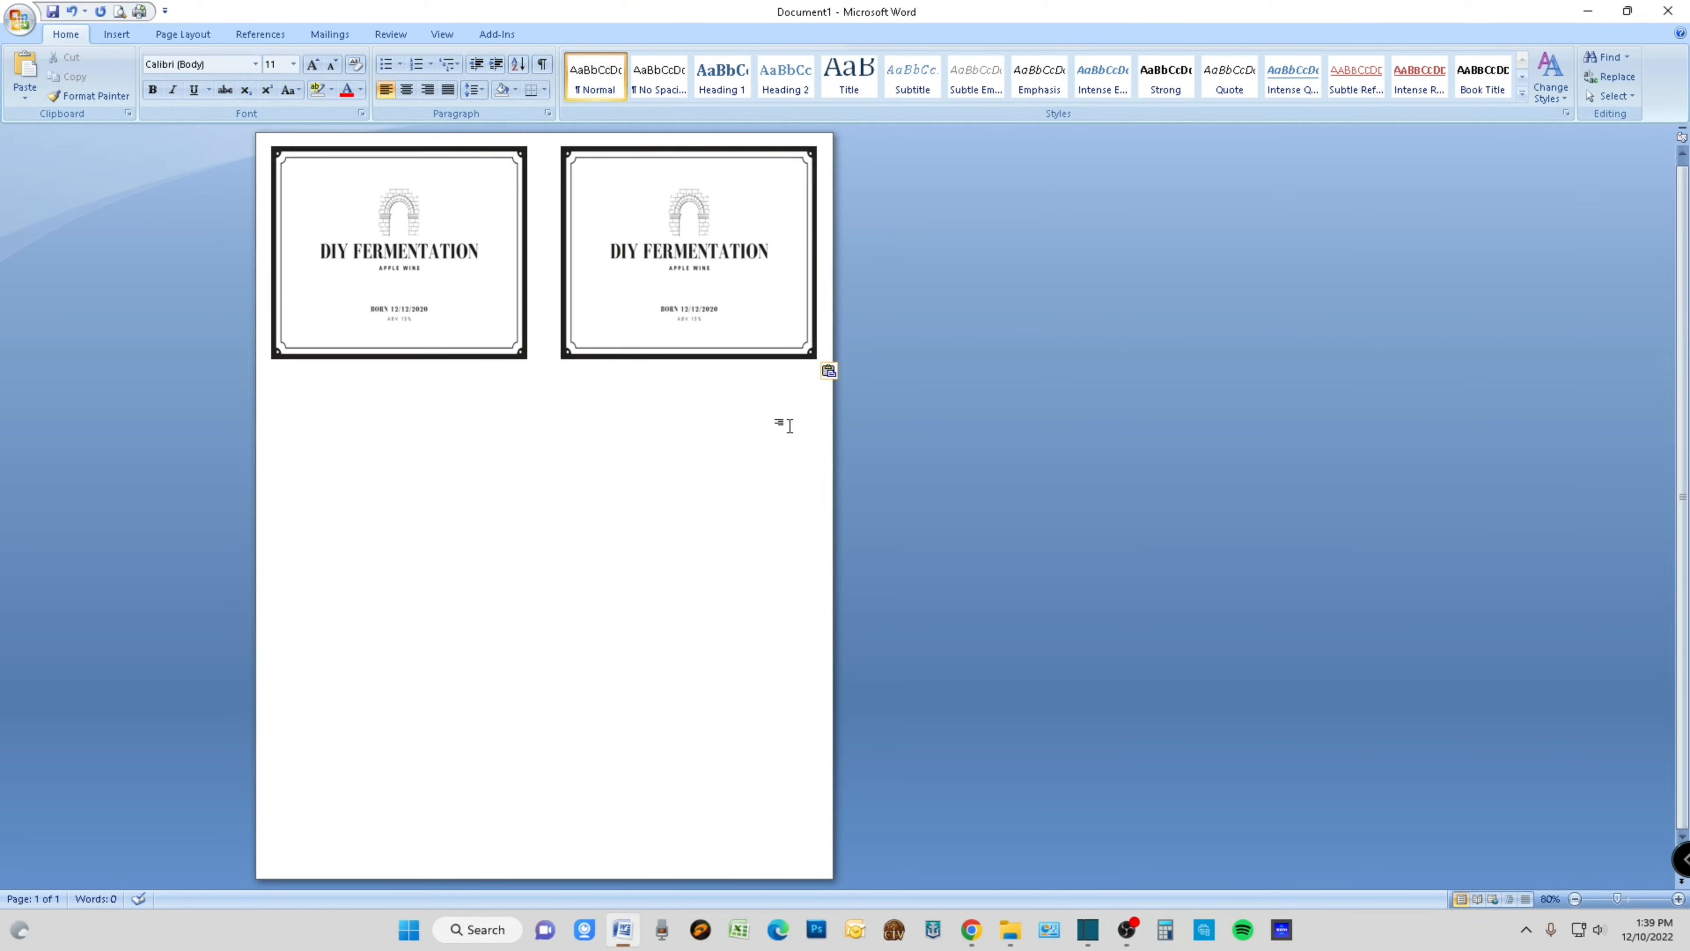
# - Start a new line below the first row and paste two copies of the label as the second row
pyautogui.press('Return')
pyautogui.rightClick(286, 418)
pyautogui.click(329, 469)
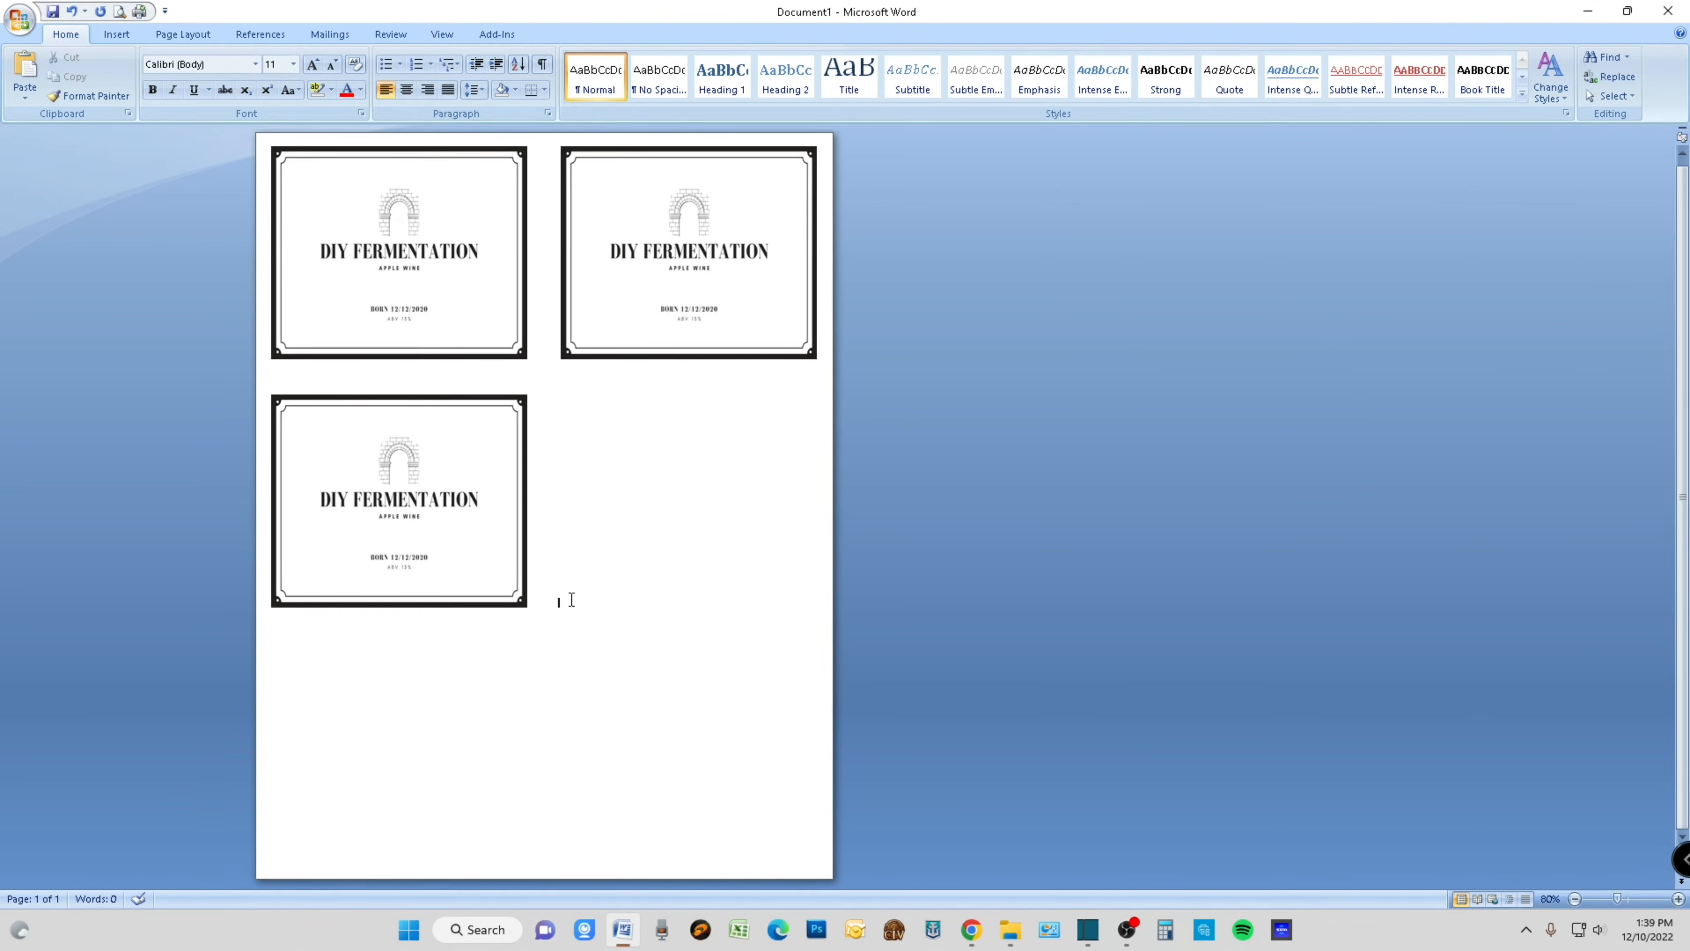
pyautogui.rightClick(577, 574)
pyautogui.click(618, 626)
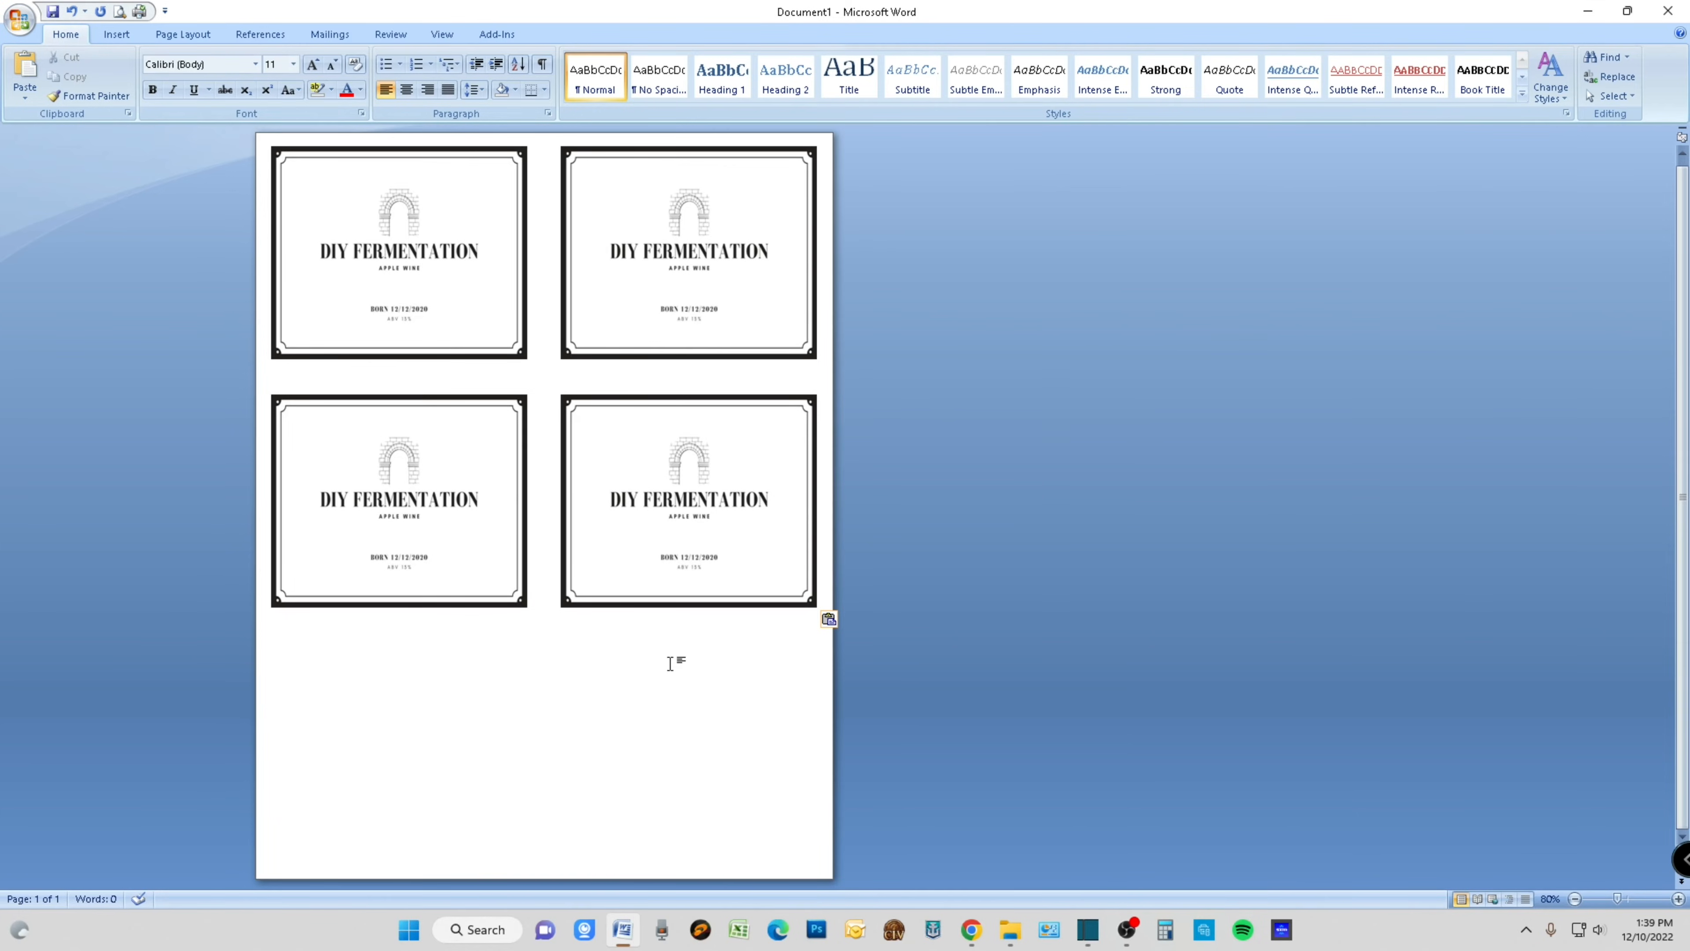
# - Add a third row with two pasted copies of the label to fill the page
pyautogui.press('Return')
pyautogui.rightClick(274, 654)
pyautogui.click(338, 705)
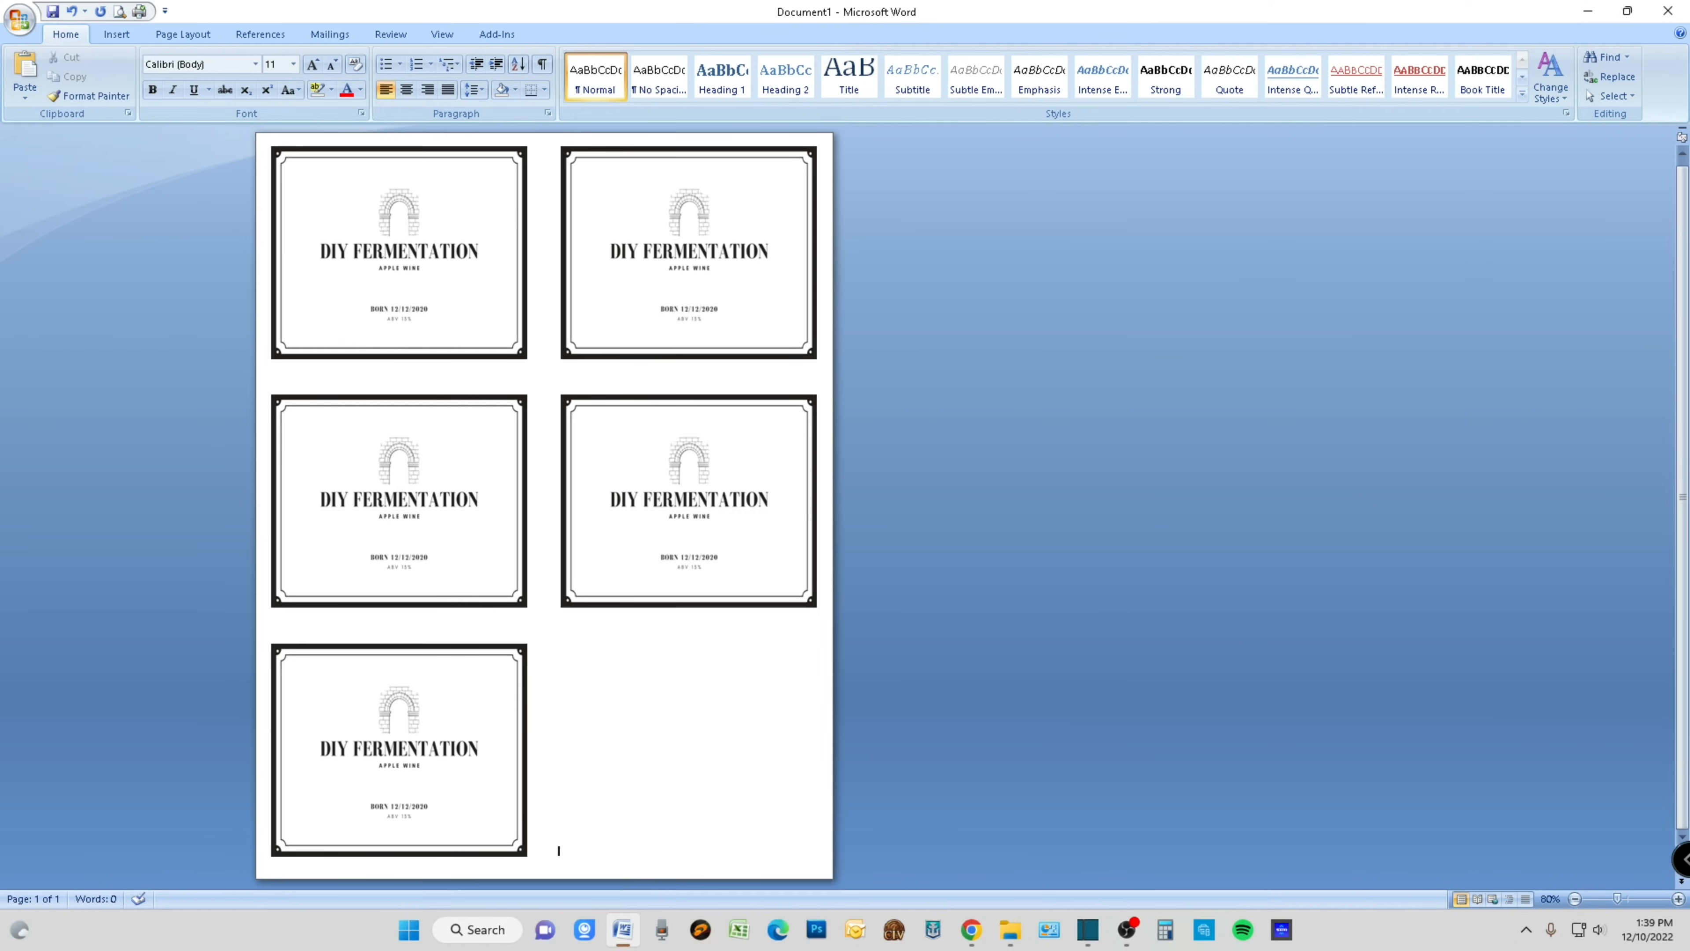
pyautogui.rightClick(585, 792)
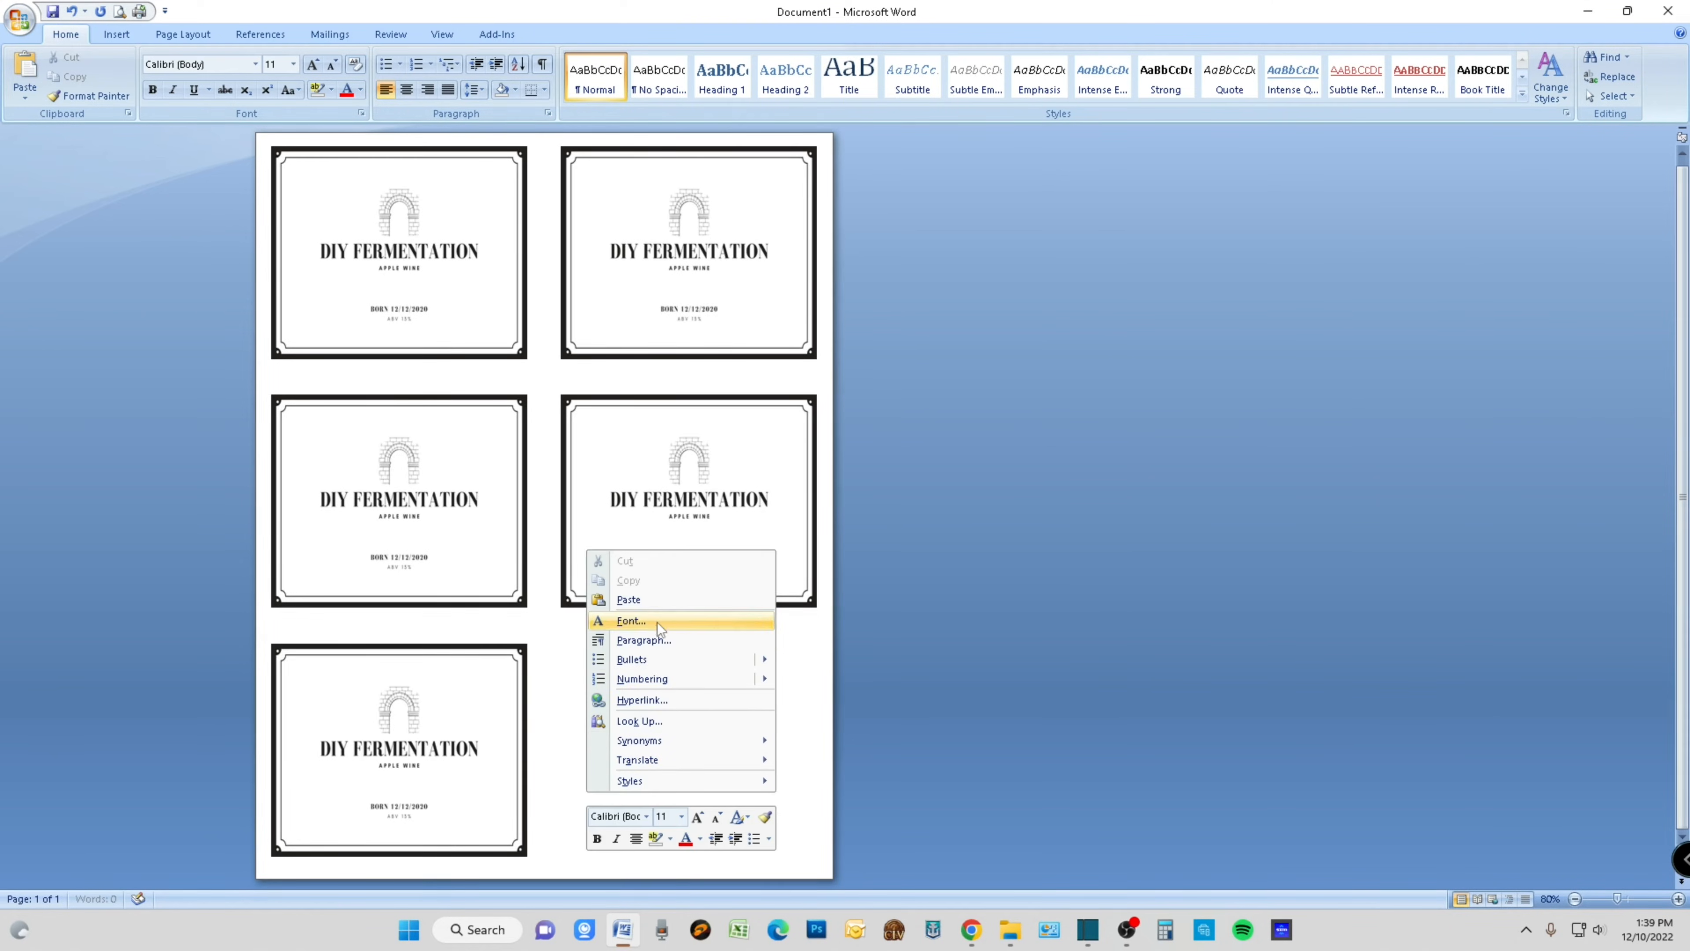
pyautogui.click(659, 607)
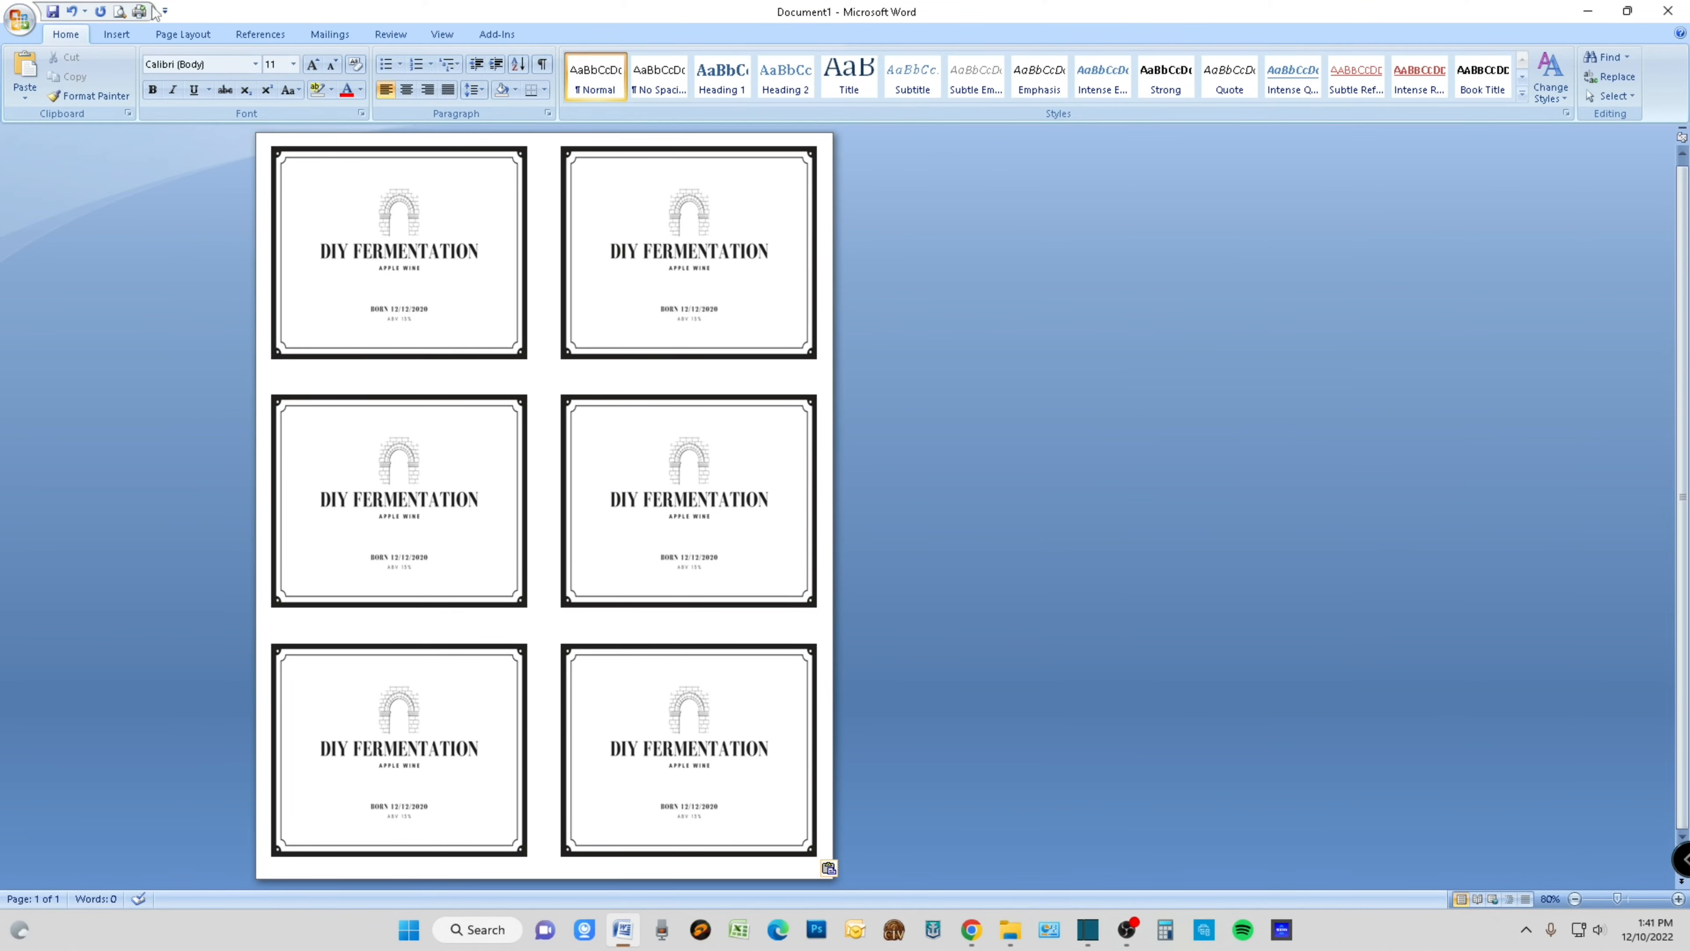
# - Open the print settings and set the HP LaserJet printer's paper type to Labels
pyautogui.click(17, 20)
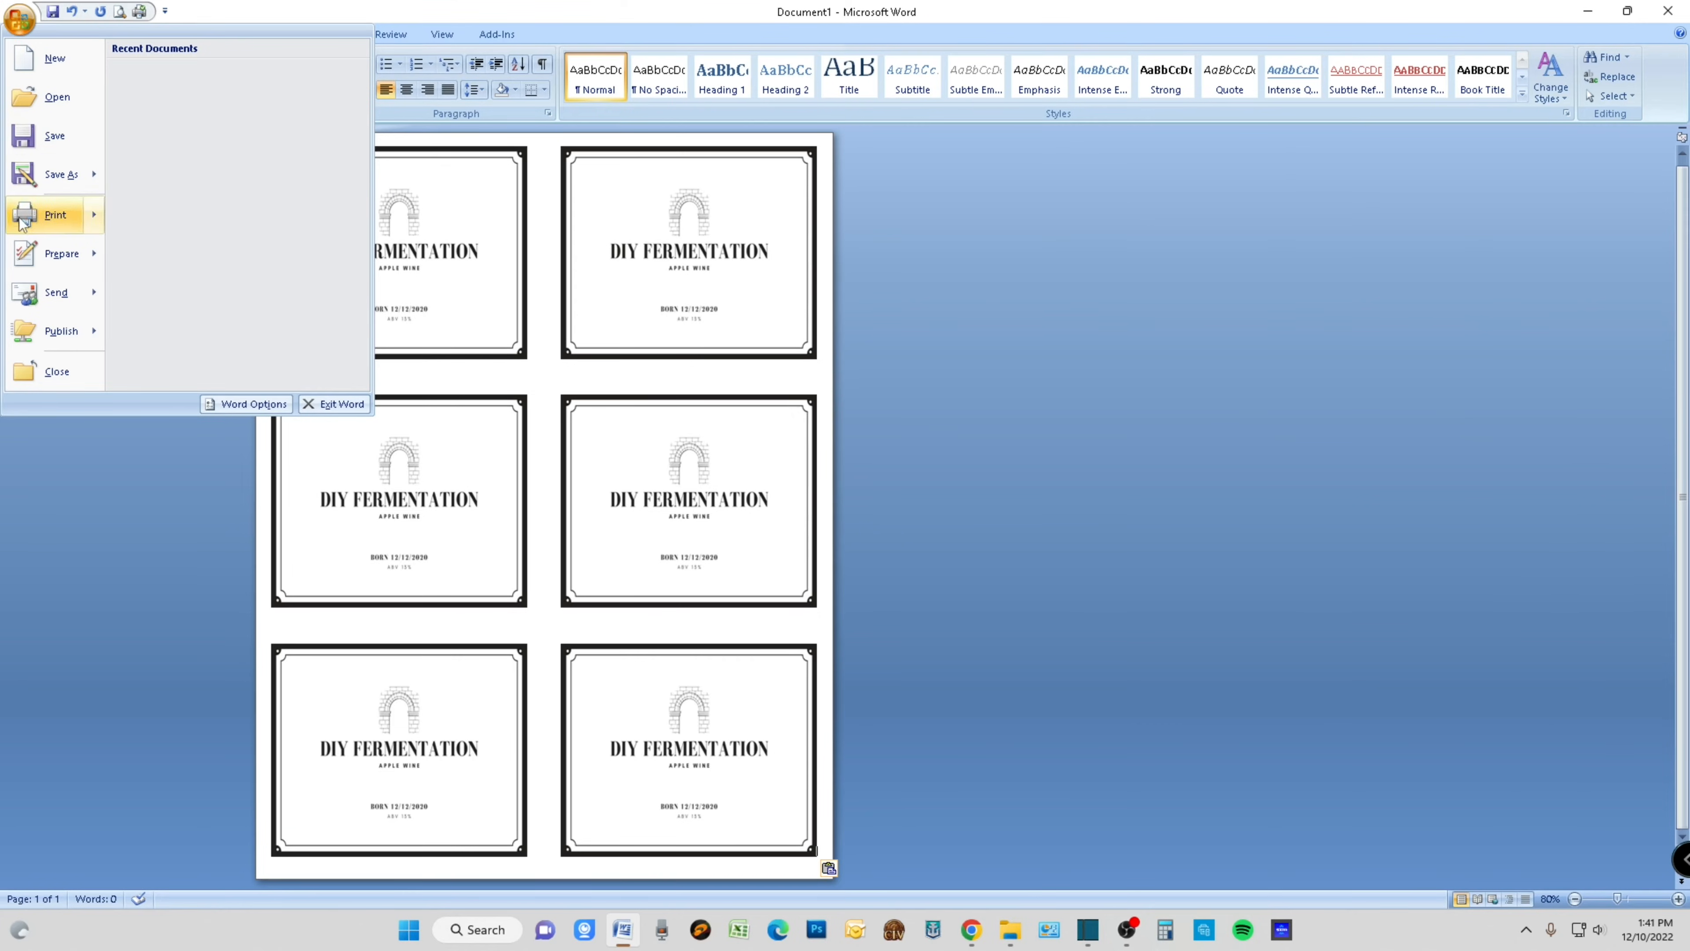
pyautogui.moveTo(50, 222)
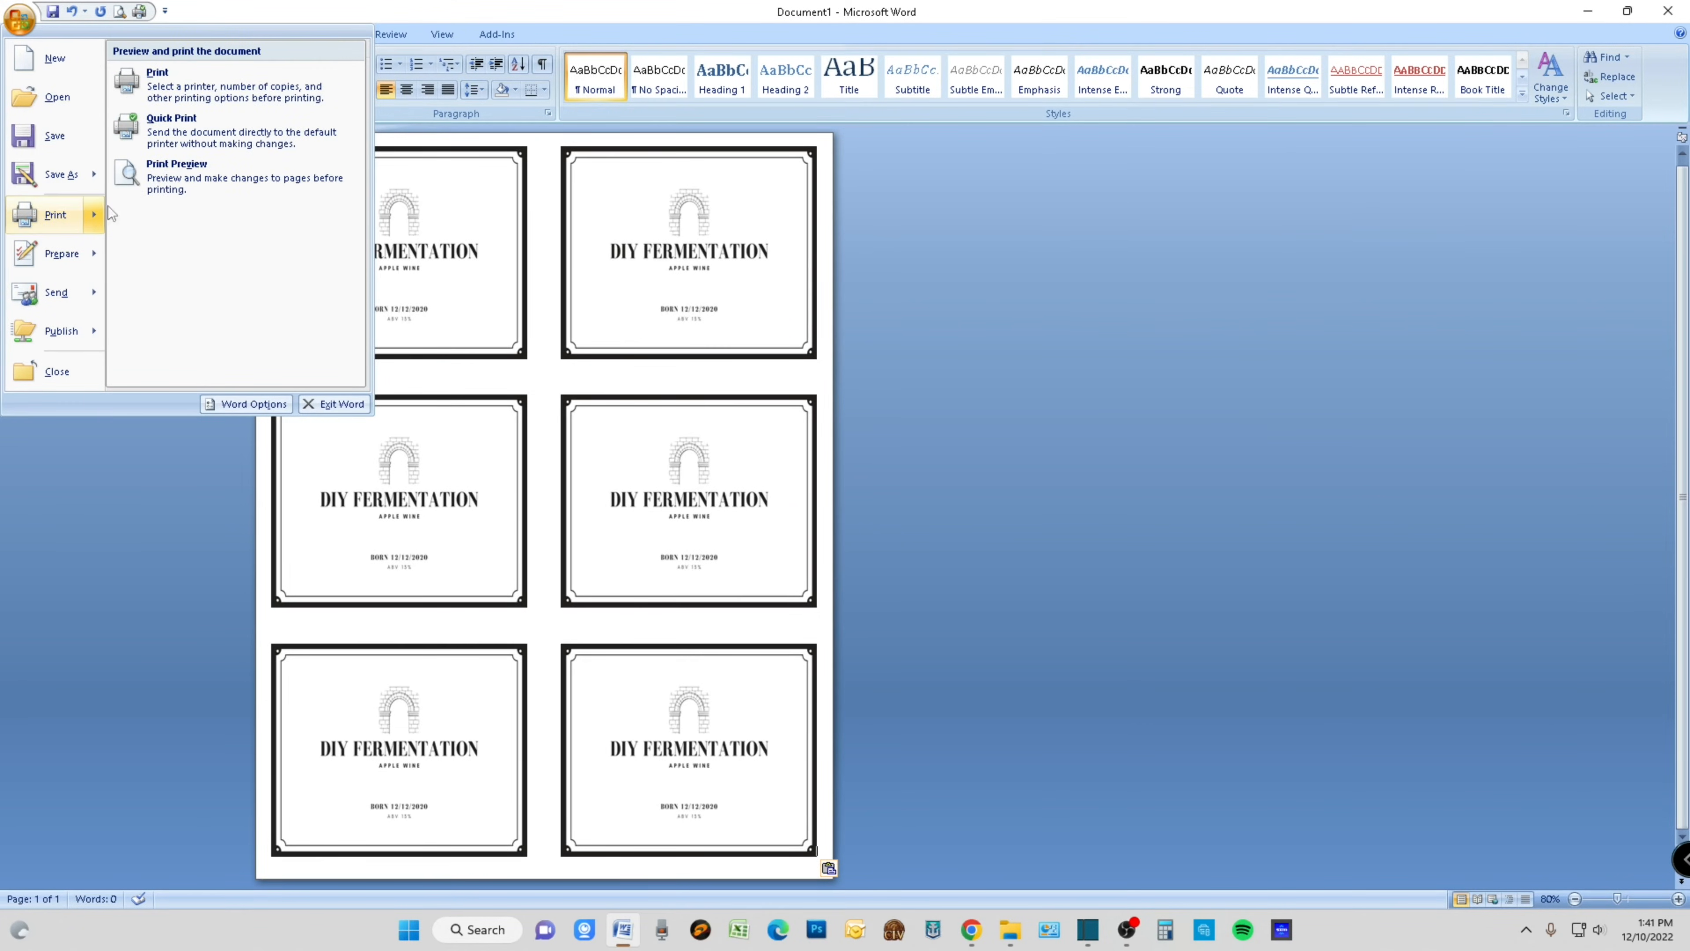
pyautogui.click(204, 95)
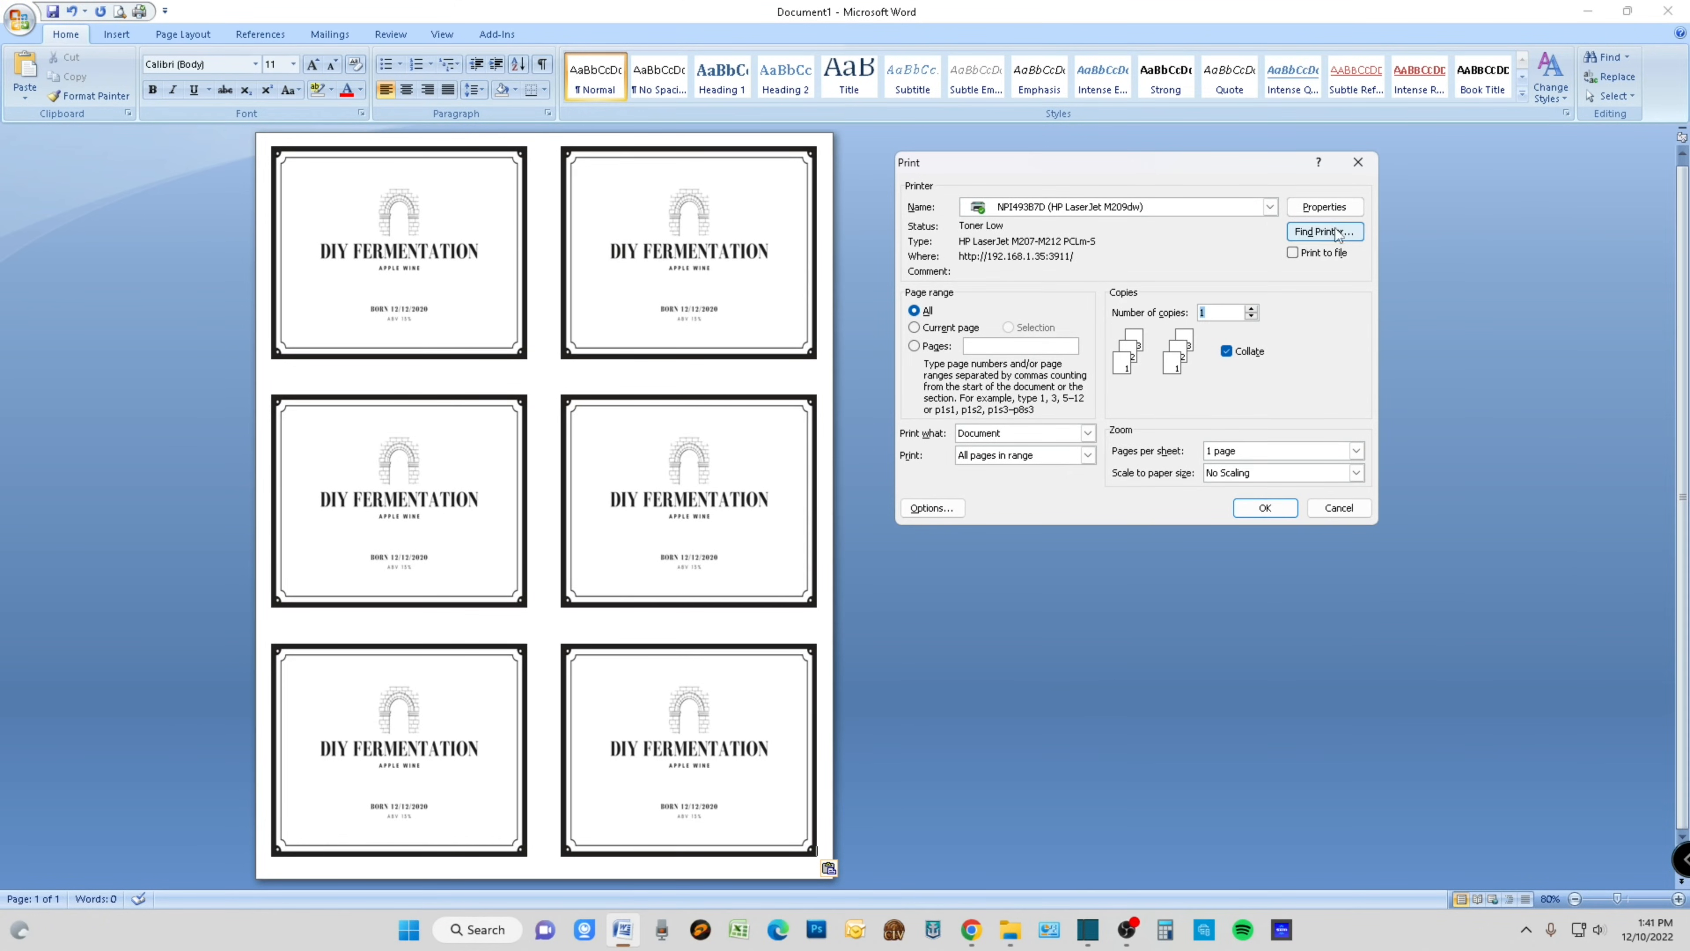
pyautogui.click(1340, 210)
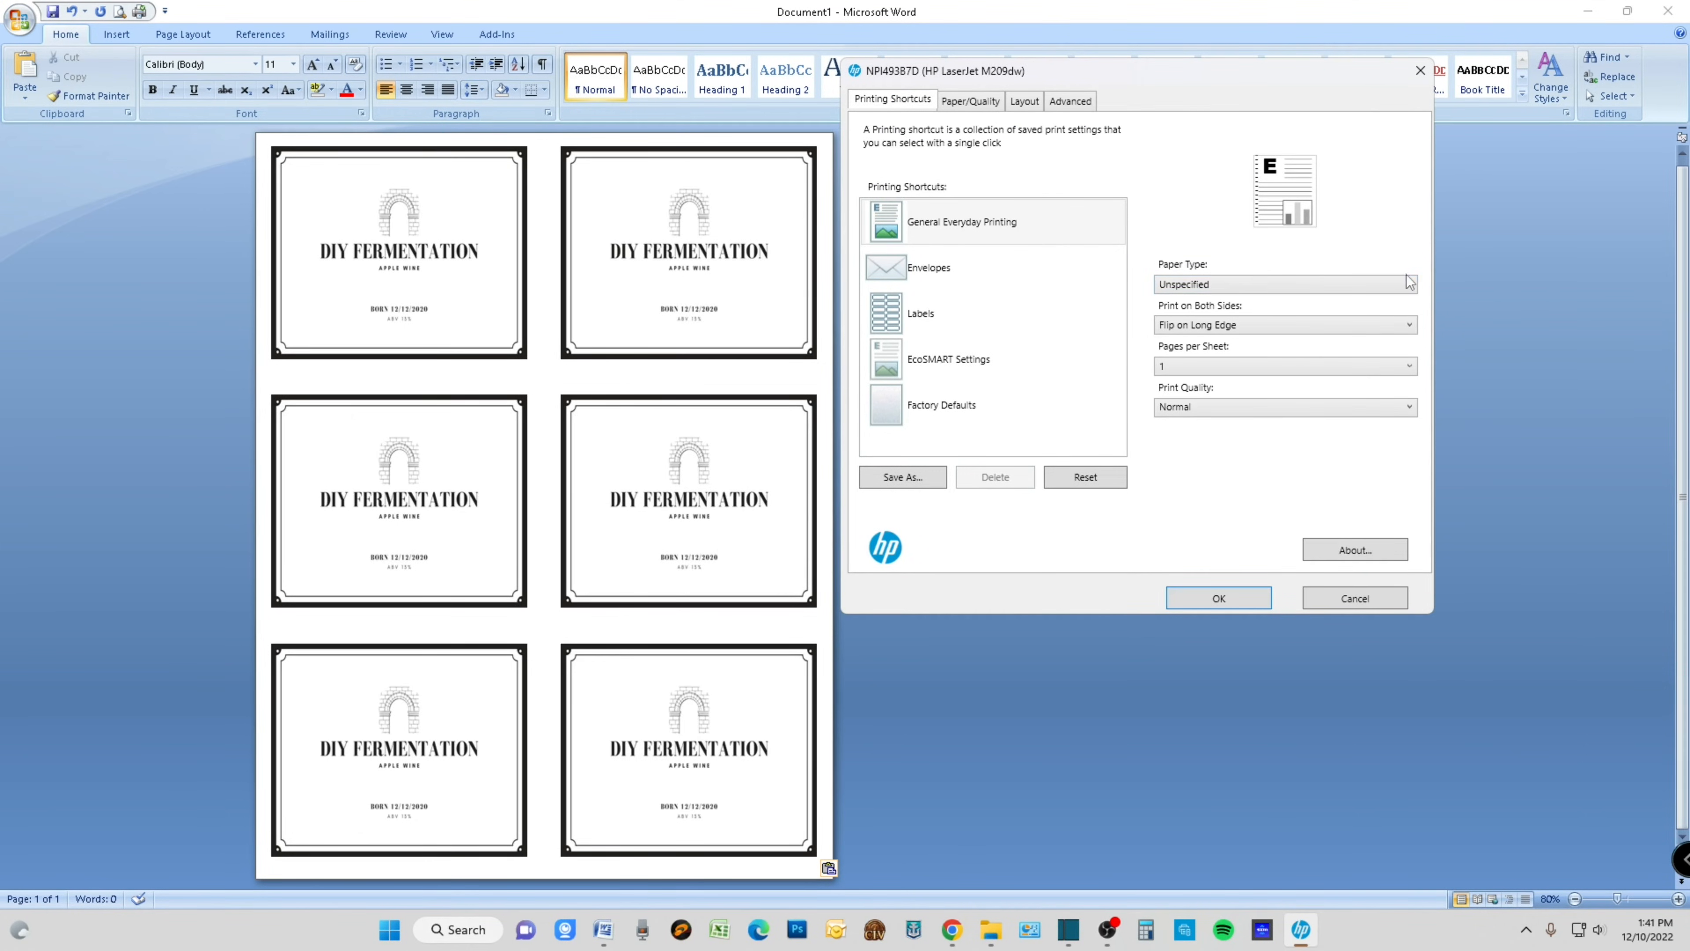
pyautogui.click(1412, 286)
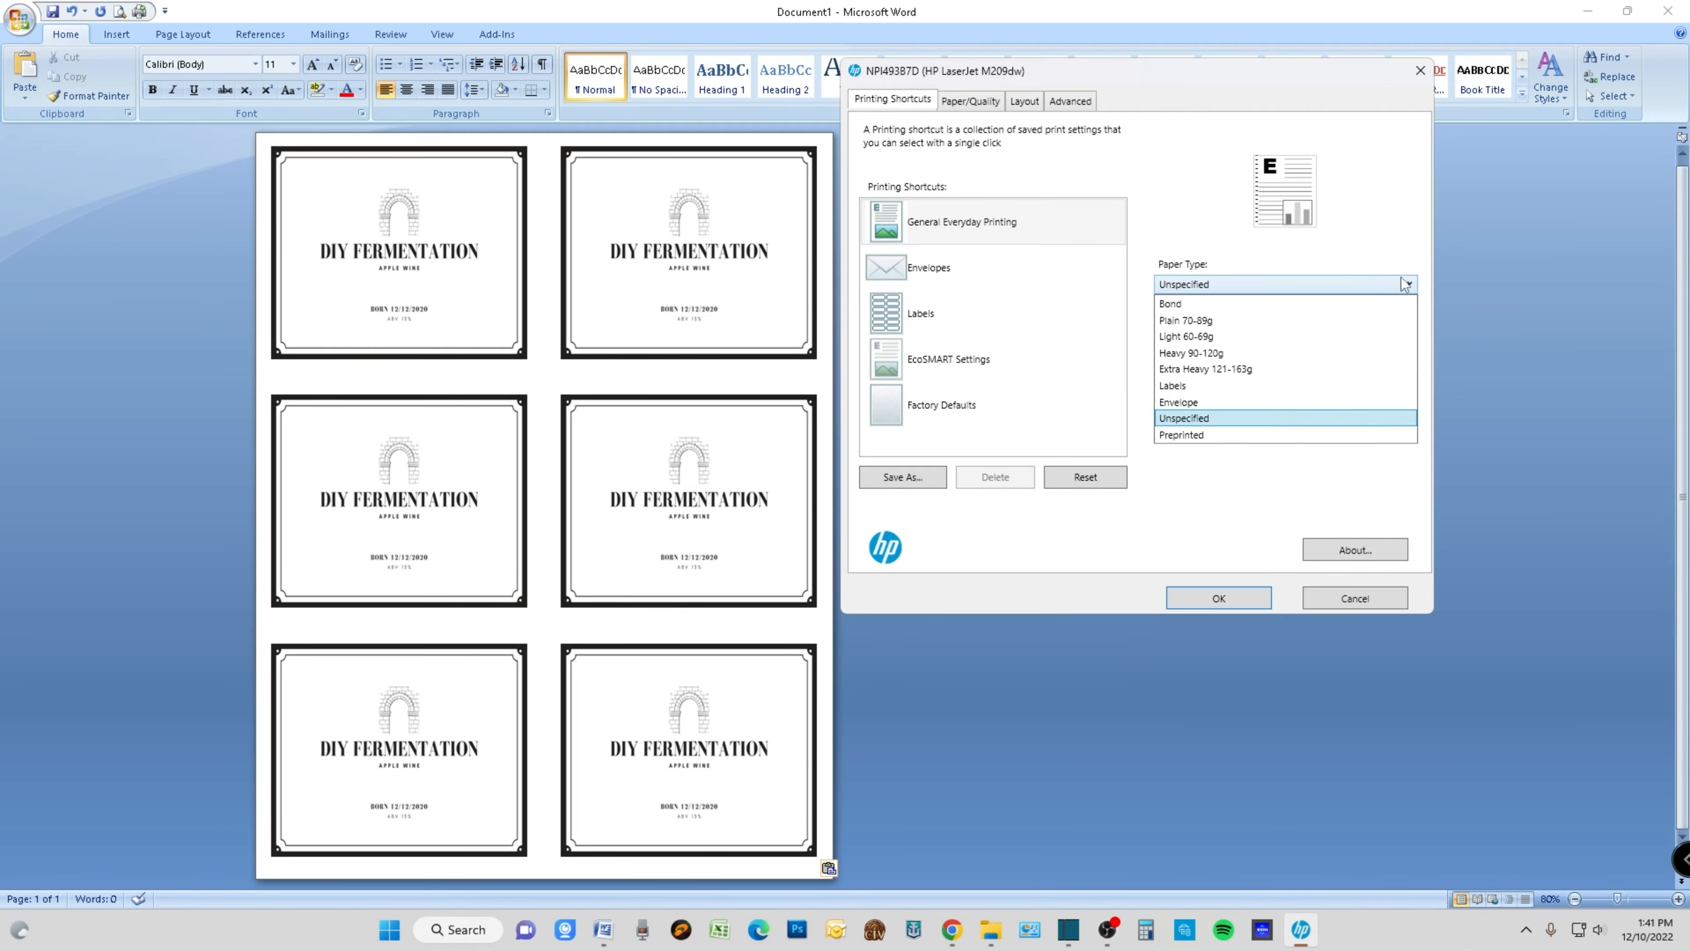
pyautogui.click(1193, 387)
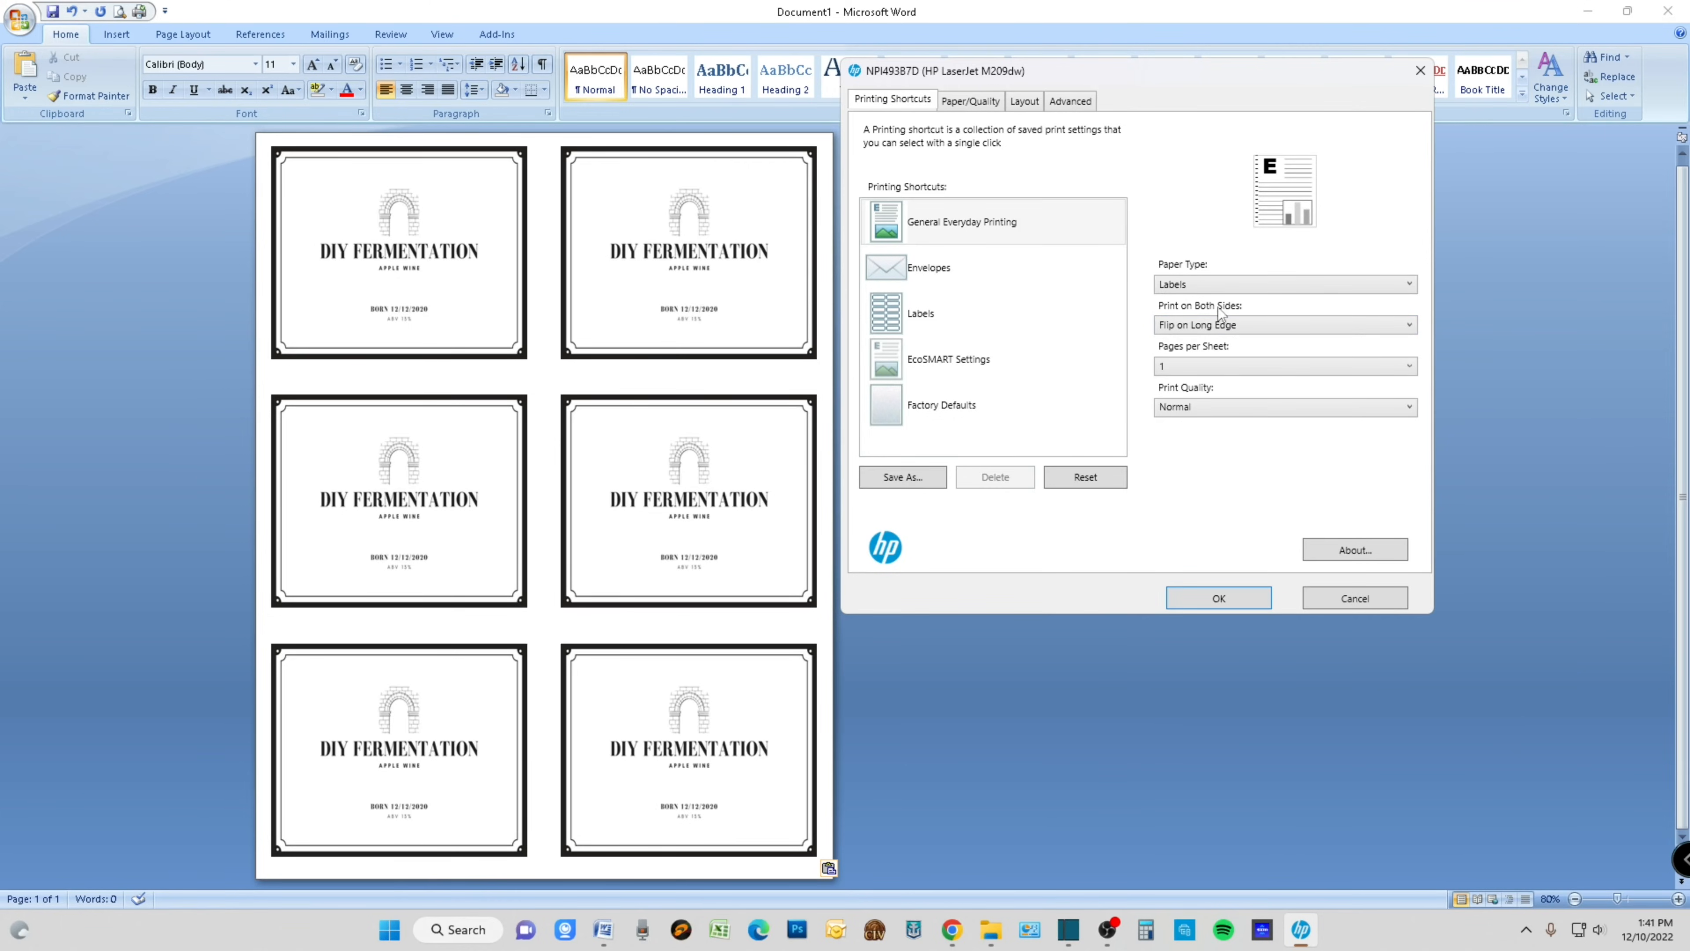
# - Set printing on both sides to None and print one copy of the label sheet
pyautogui.click(1414, 326)
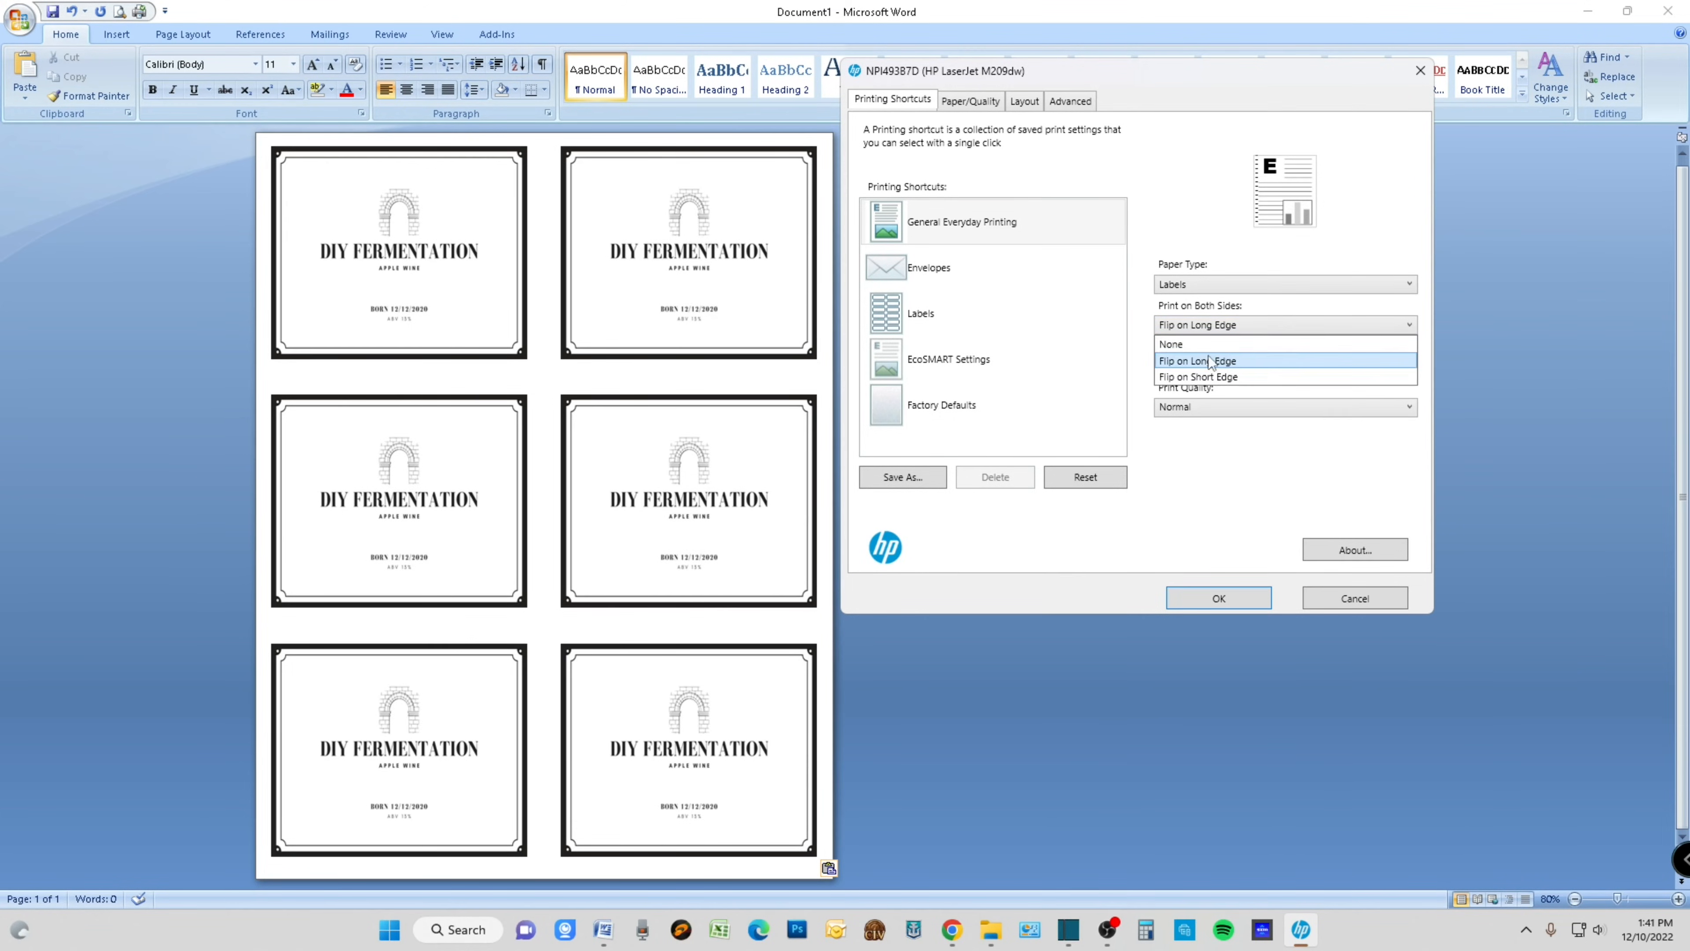
pyautogui.click(1195, 344)
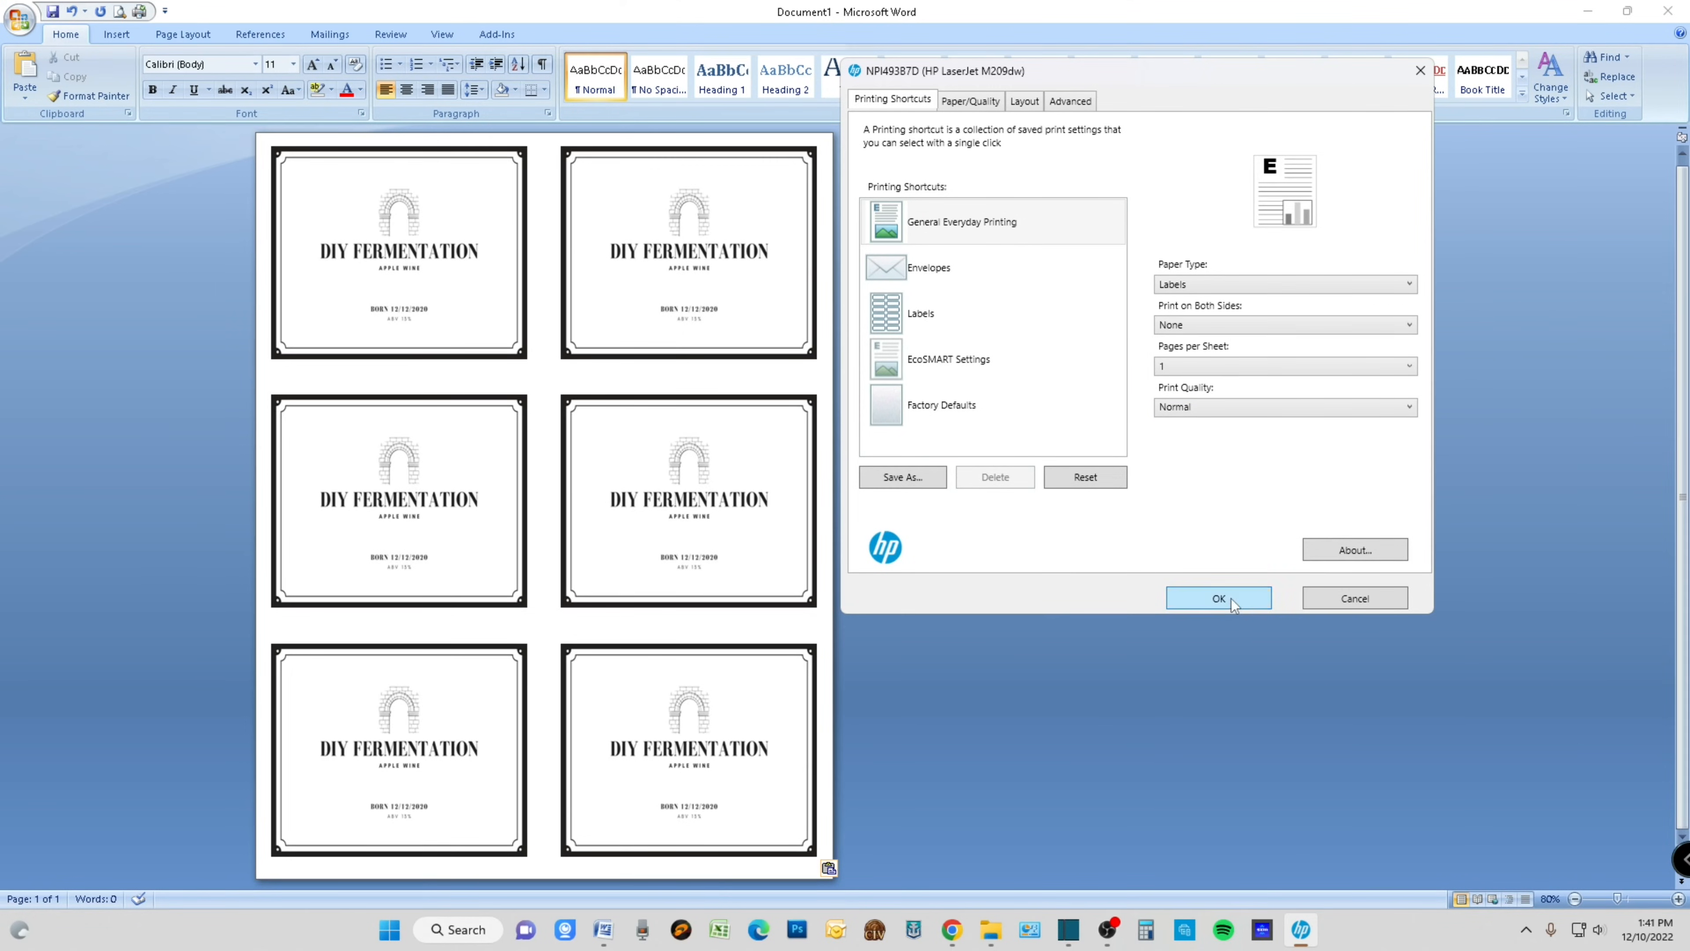
pyautogui.click(1212, 603)
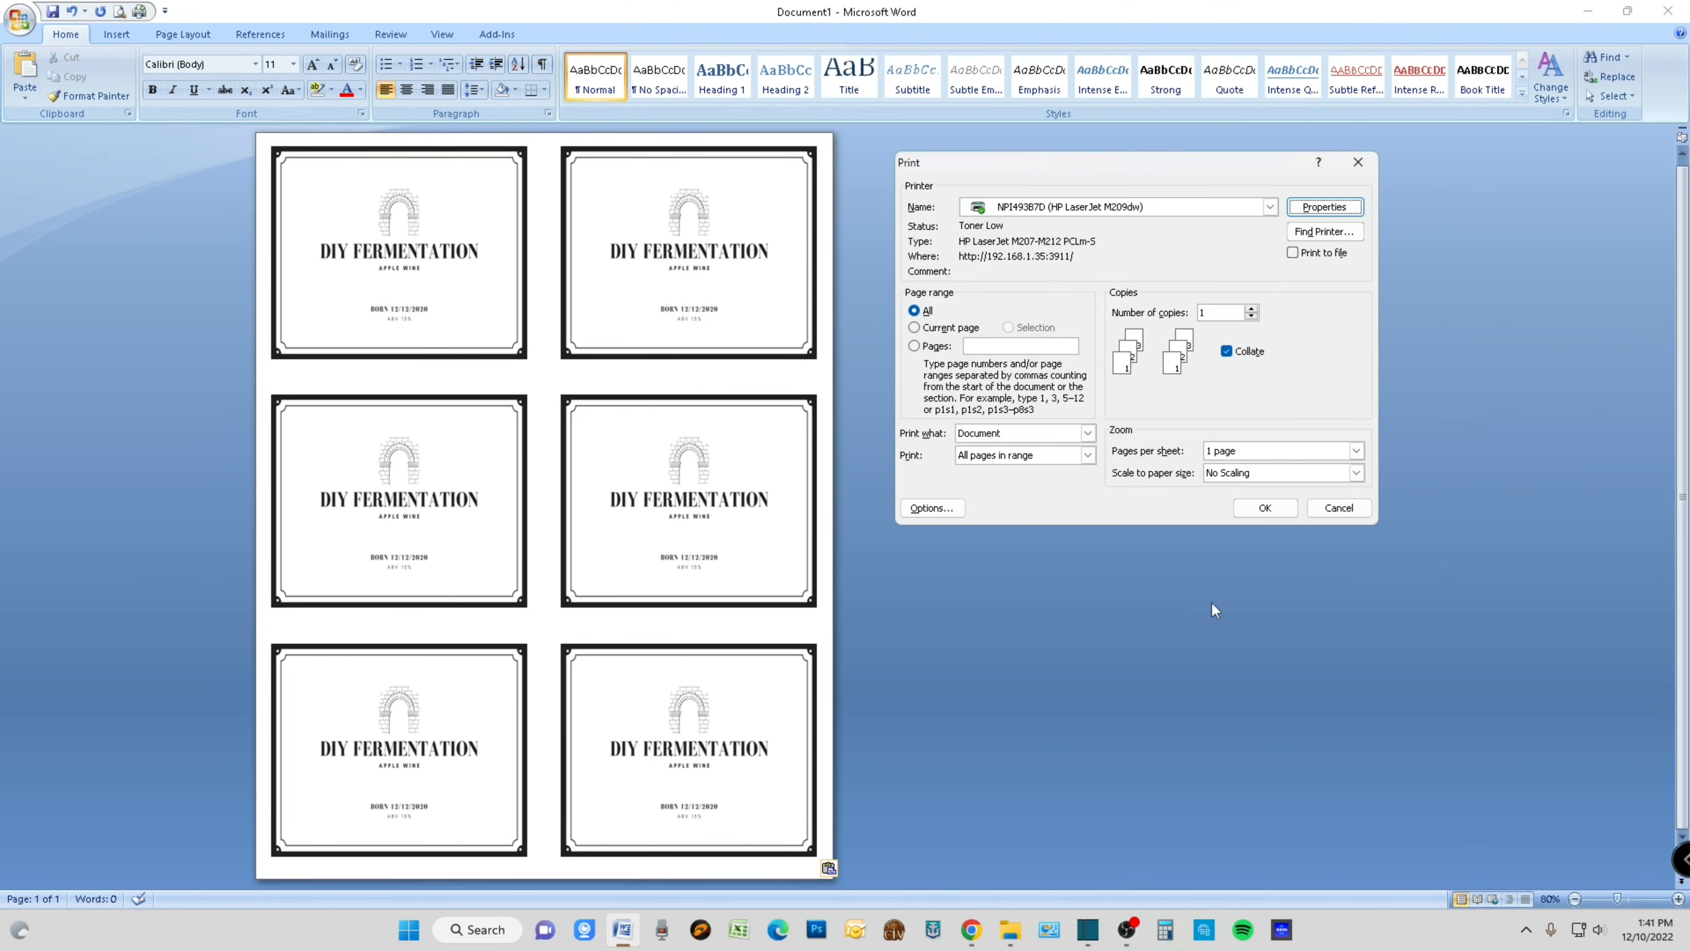
pyautogui.click(1265, 508)
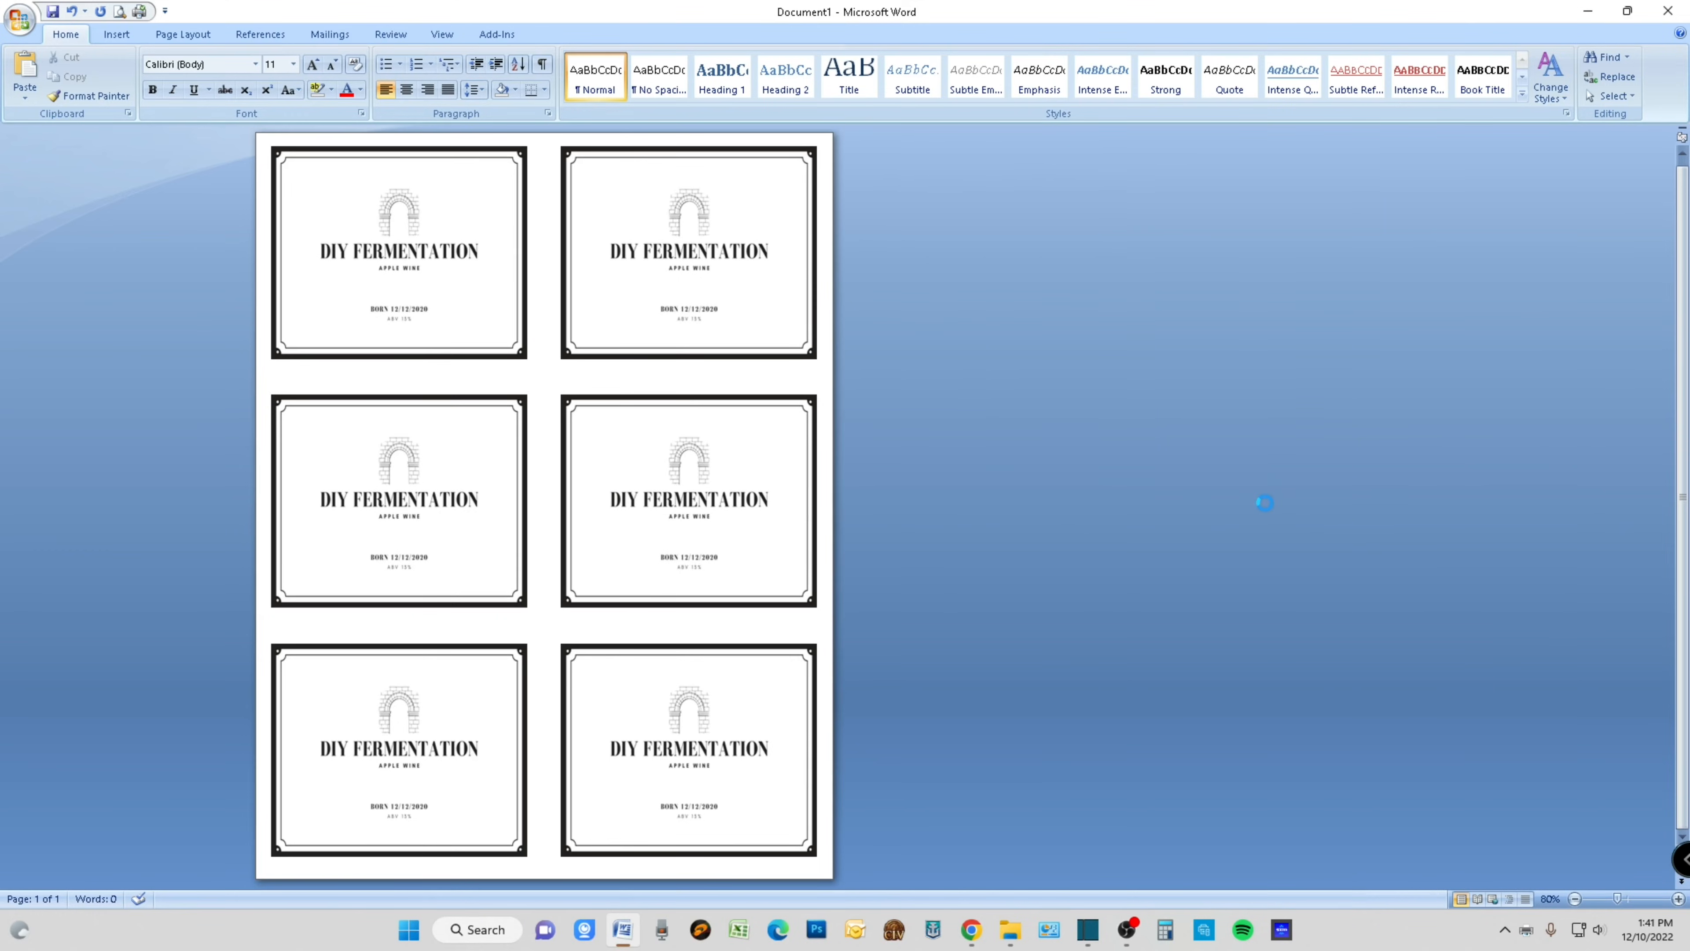